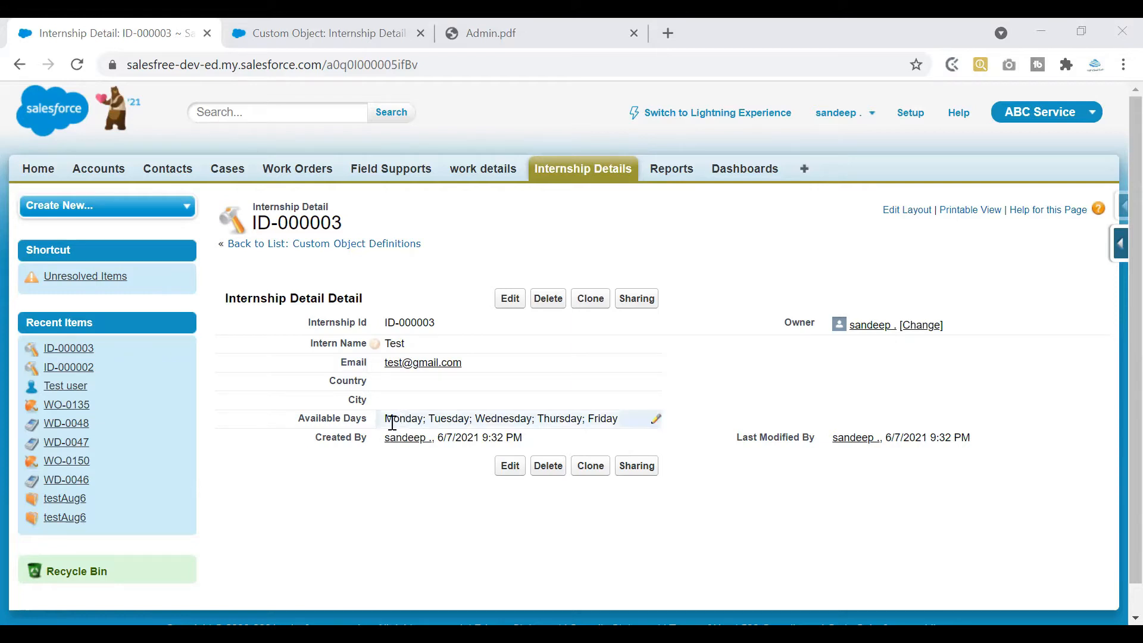
Go to the Internship Detail object setup page and start a new custom field
click(346, 32)
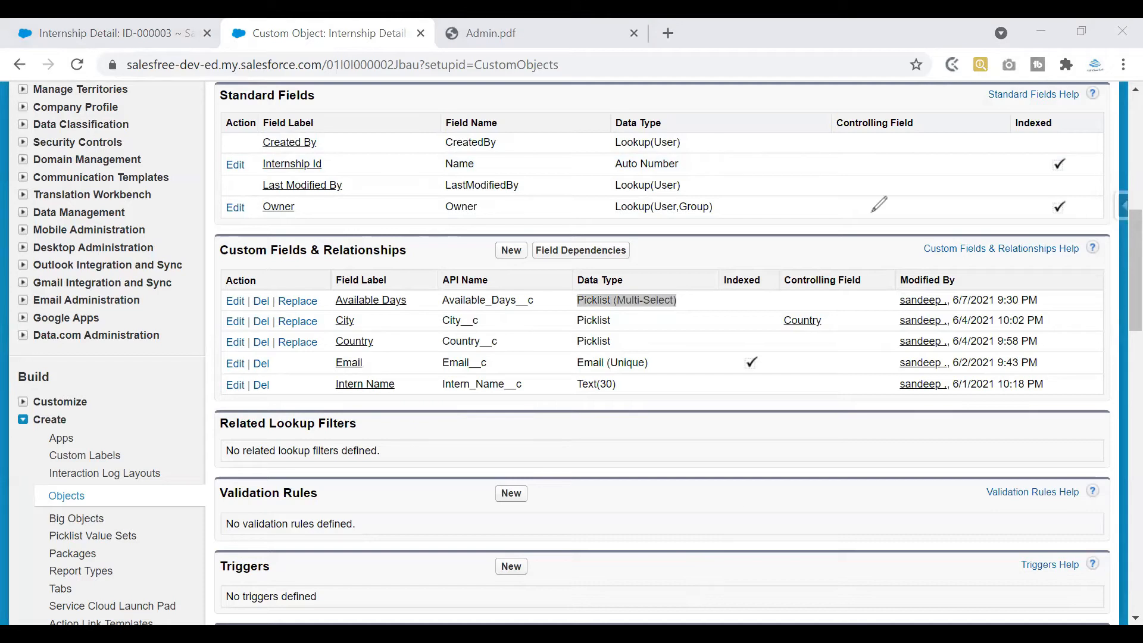
drag(863, 218, 934, 220)
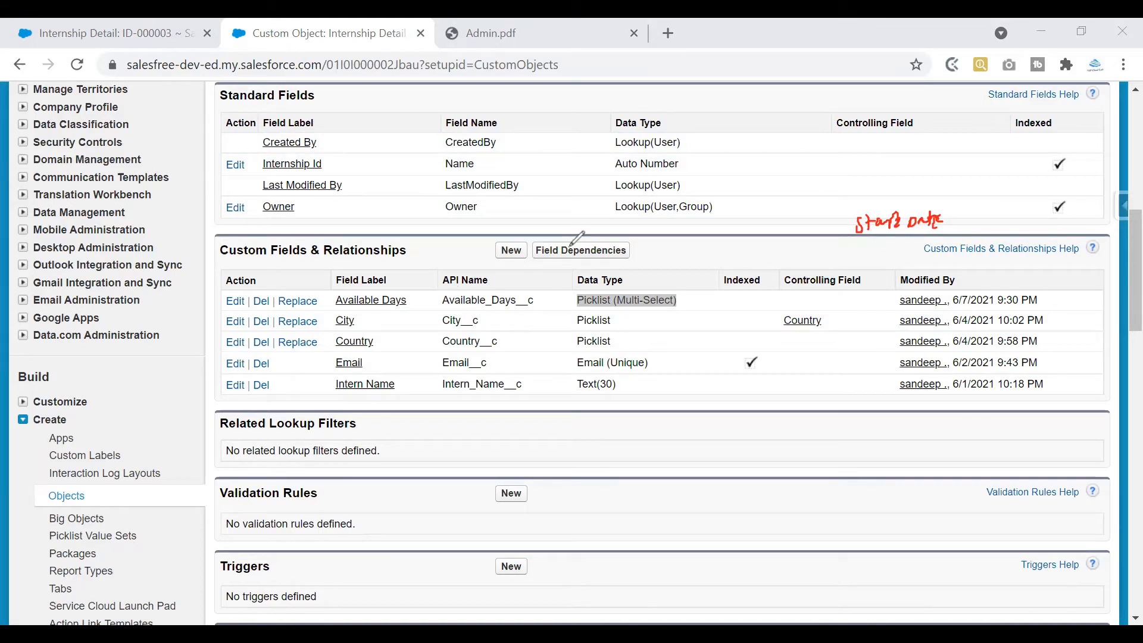
drag(819, 223, 870, 202)
click(510, 250)
Choose Date, not Date/Time, as the new field's data type
drag(1114, 176, 1114, 410)
drag(263, 136, 271, 136)
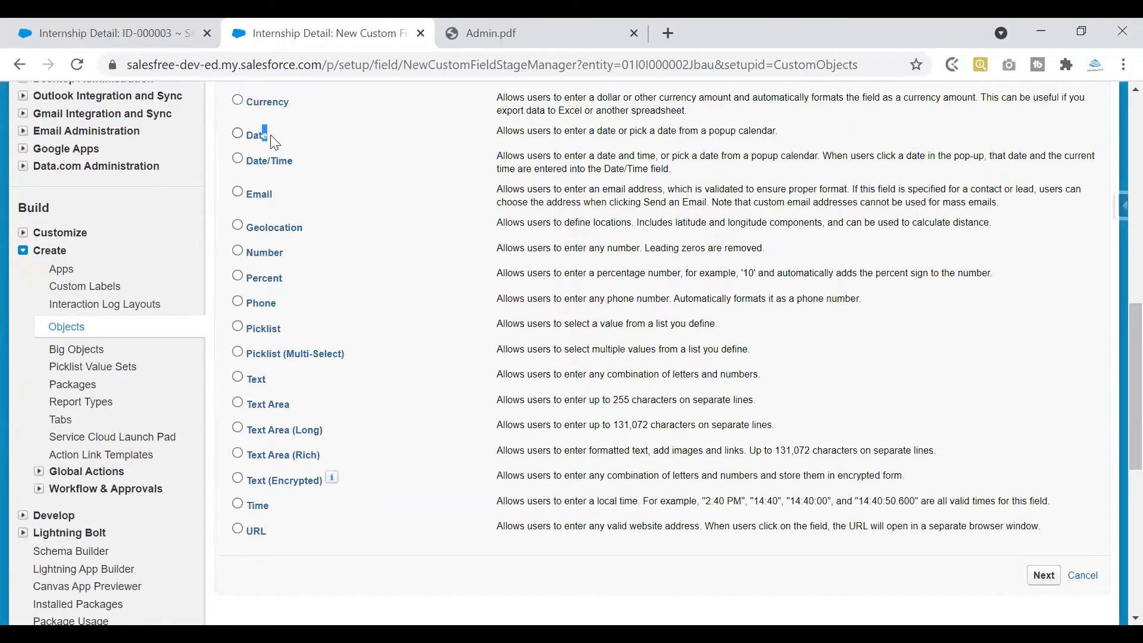
click(275, 163)
click(268, 142)
drag(494, 156, 671, 184)
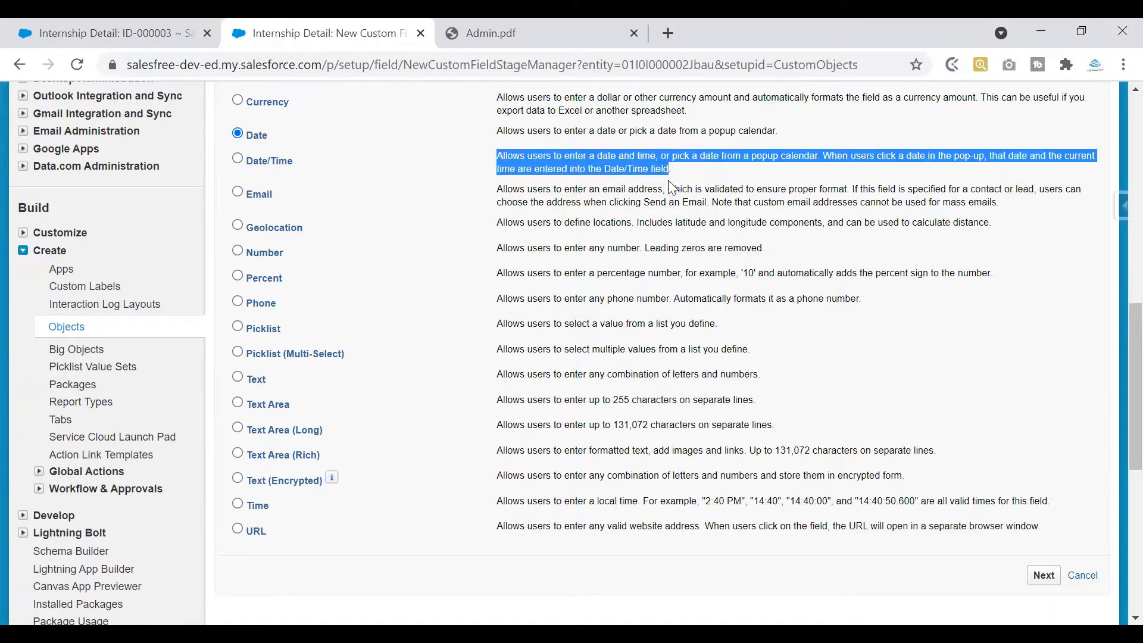
click(261, 167)
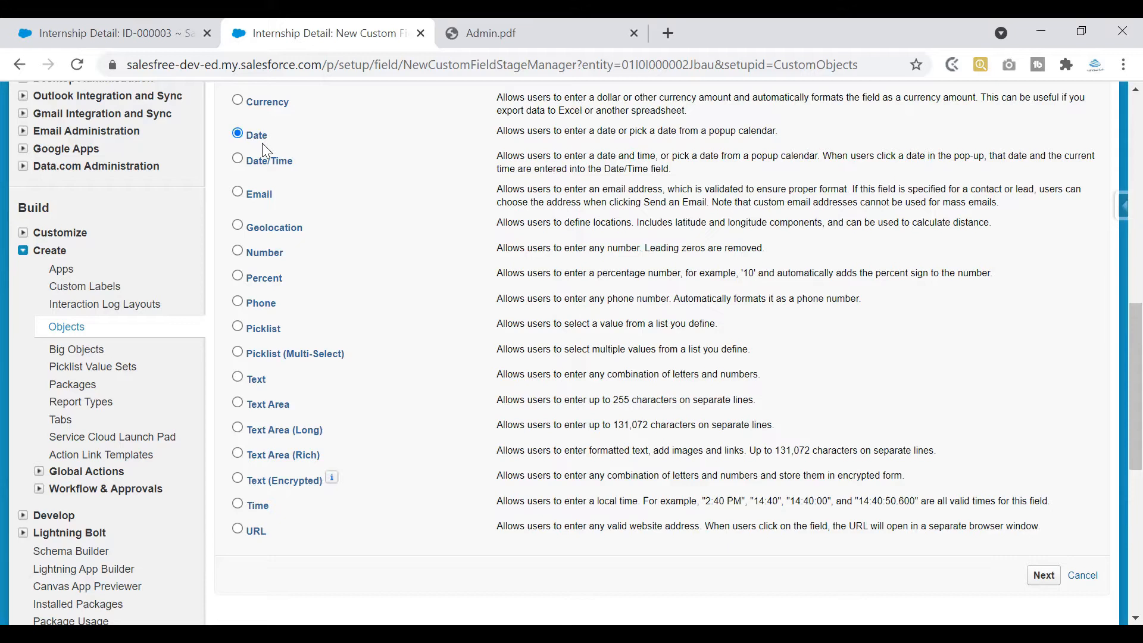
drag(255, 137, 272, 141)
click(265, 162)
click(268, 142)
click(850, 41)
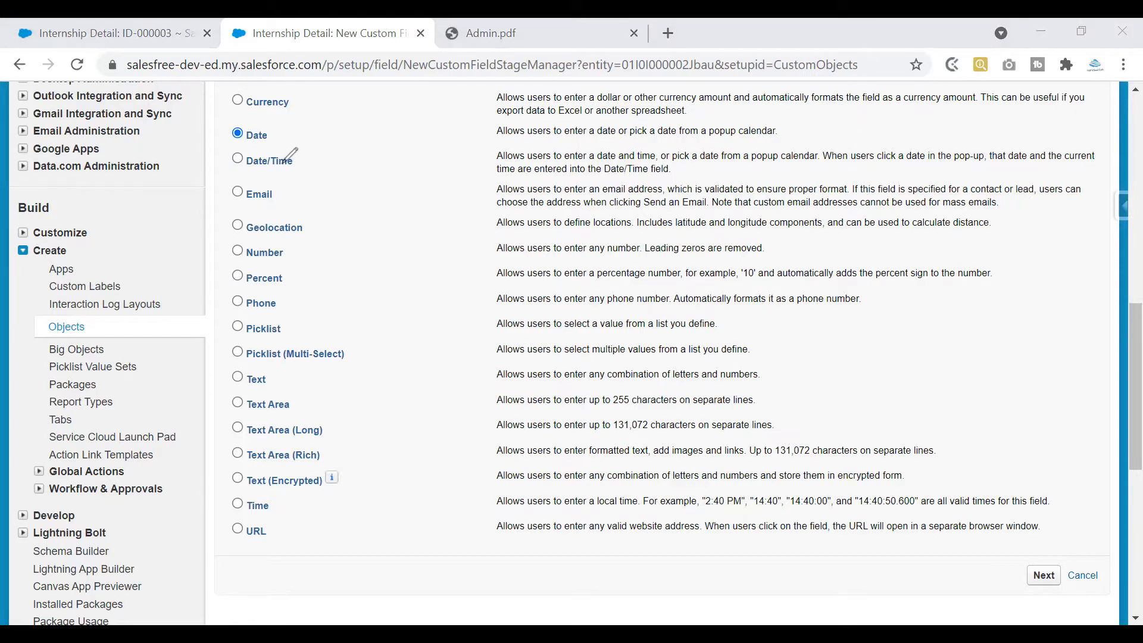
drag(294, 162, 320, 152)
drag(277, 507, 311, 486)
drag(711, 507, 725, 505)
Set Field Label 'Start Date' and Field Name 'Start_Date', both with a capital S
click(1045, 576)
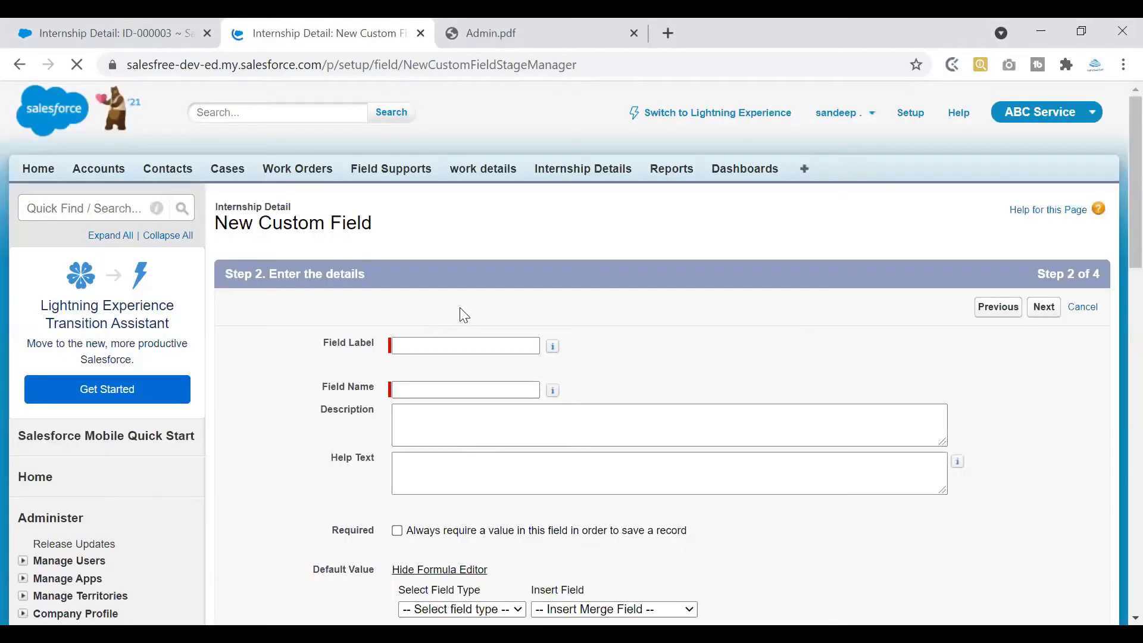
click(441, 347)
text(S)
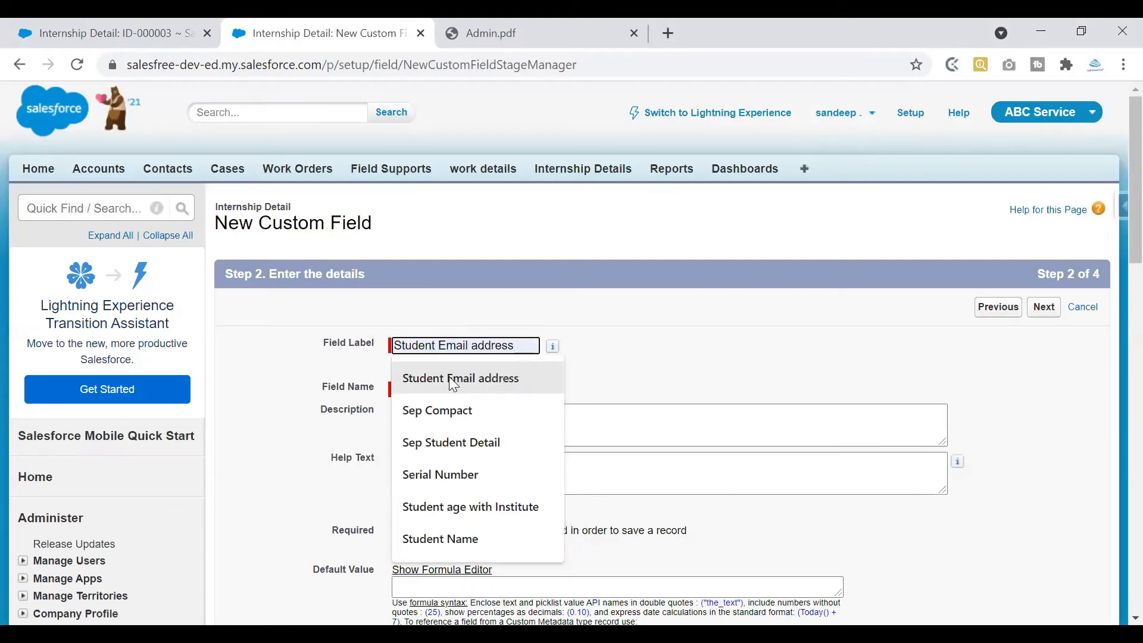
text(ta)
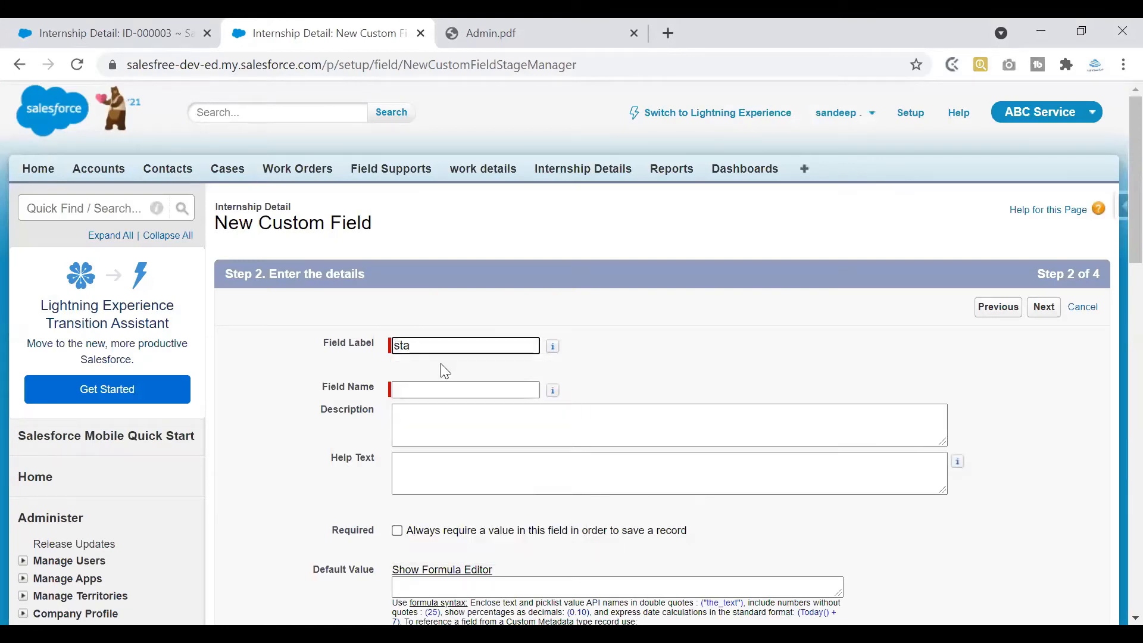
text(rt Date)
click(449, 392)
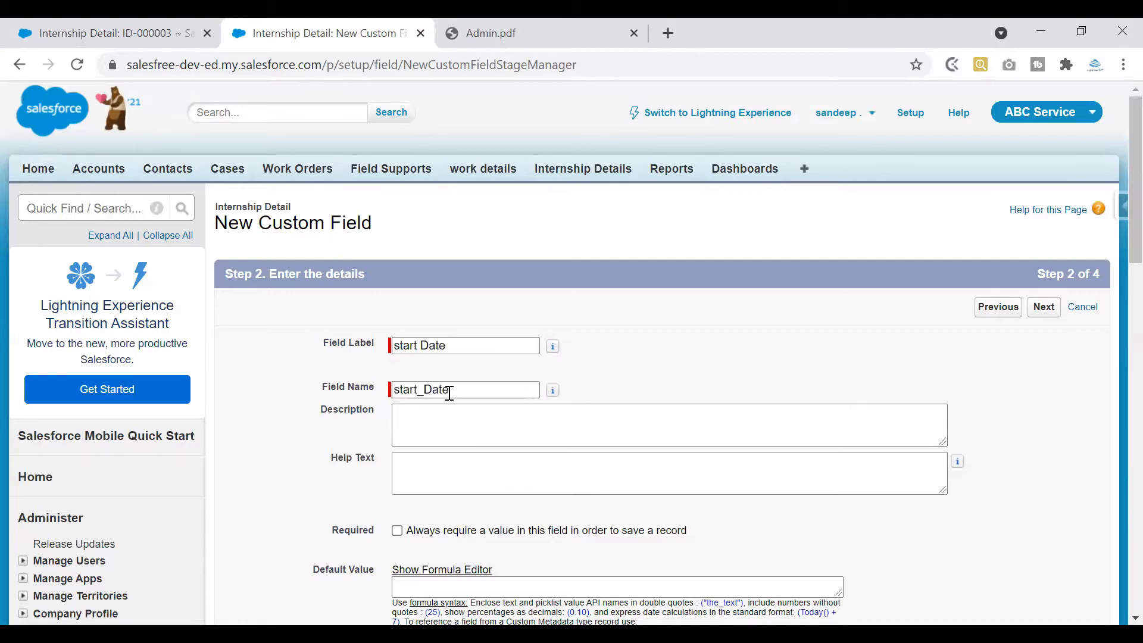
scroll(570, 182, down, 3)
click(397, 167)
key(BackSpace)
text(S)
click(398, 212)
key(BackSpace)
text(S)
Set the field description to 'Intern Start Date'
click(417, 245)
drag(455, 167, 367, 177)
key(ctrl+c)
click(446, 245)
key(ctrl+v)
click(395, 234)
text(Intern)
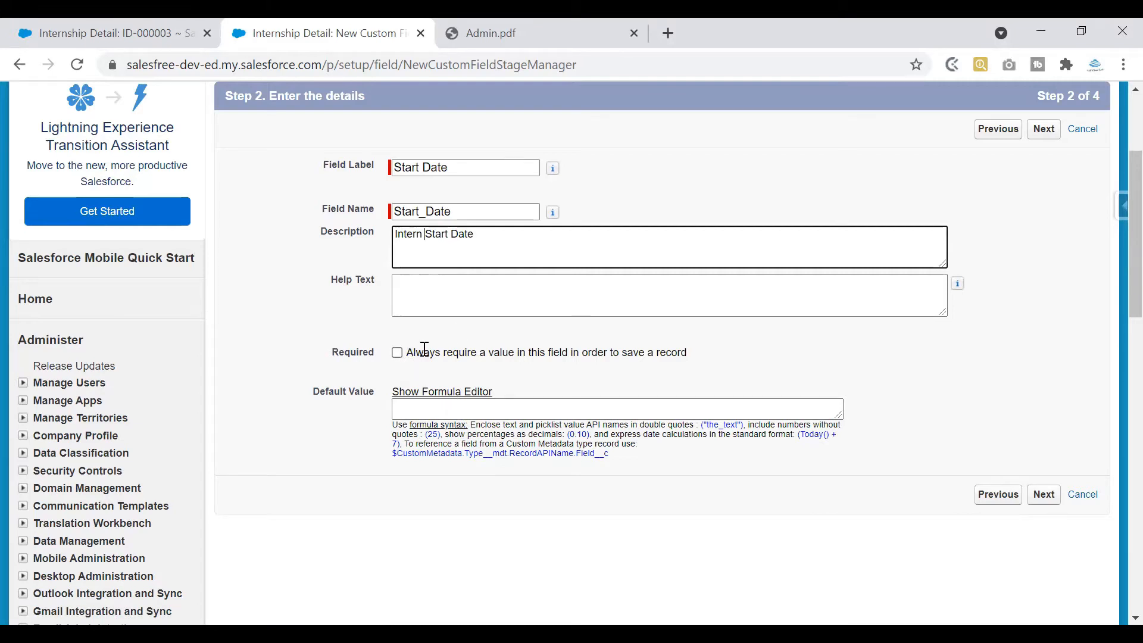
click(190, 34)
click(506, 300)
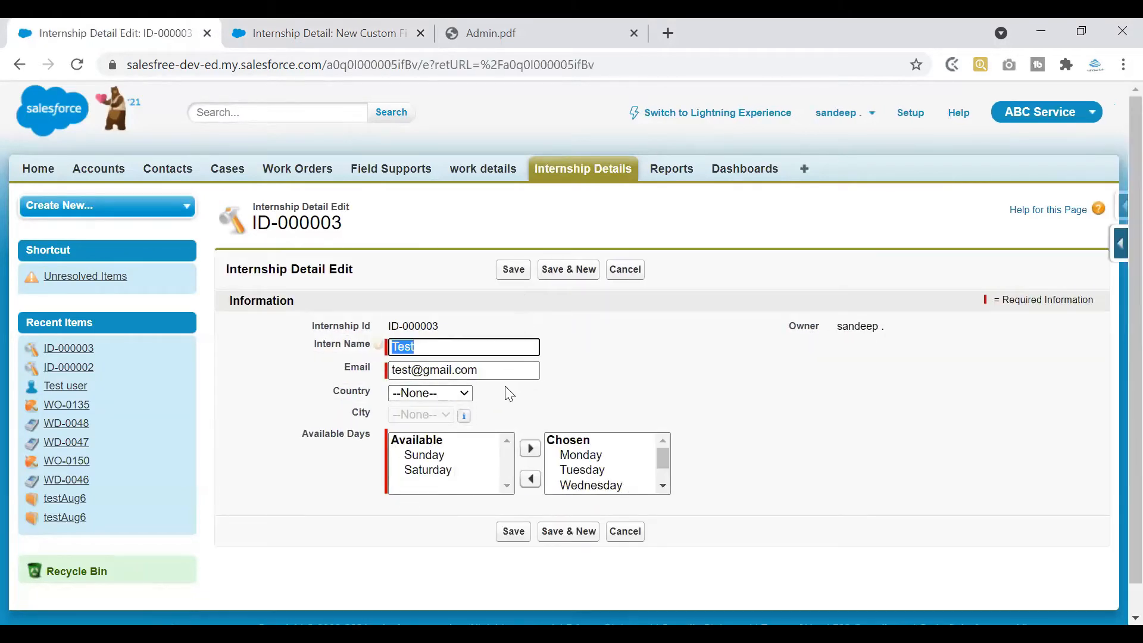
click(629, 275)
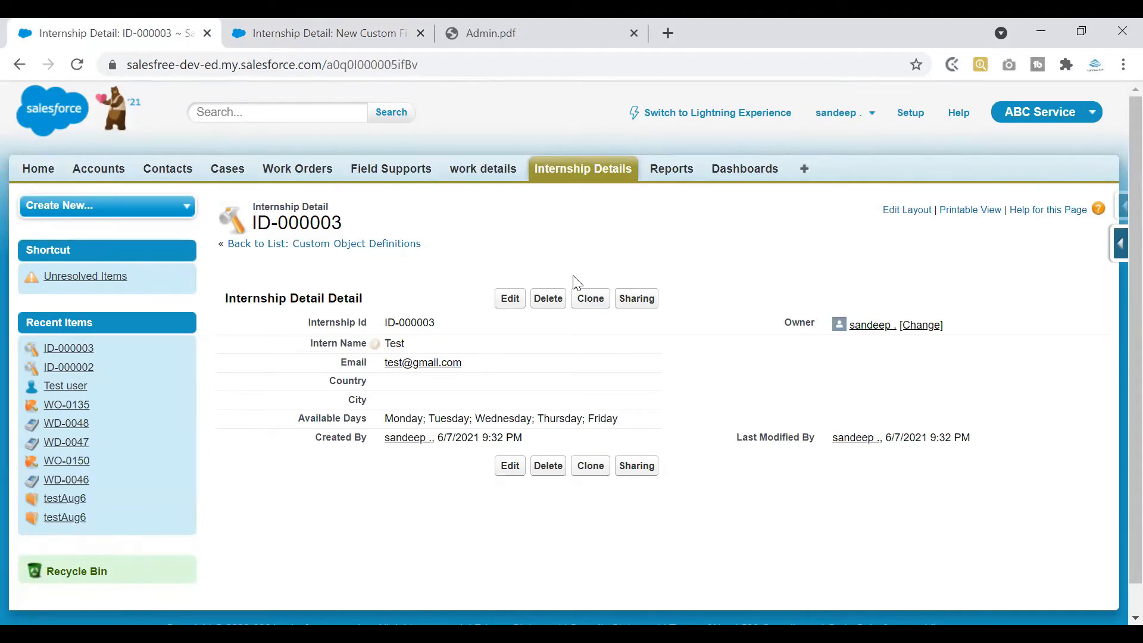
click(343, 45)
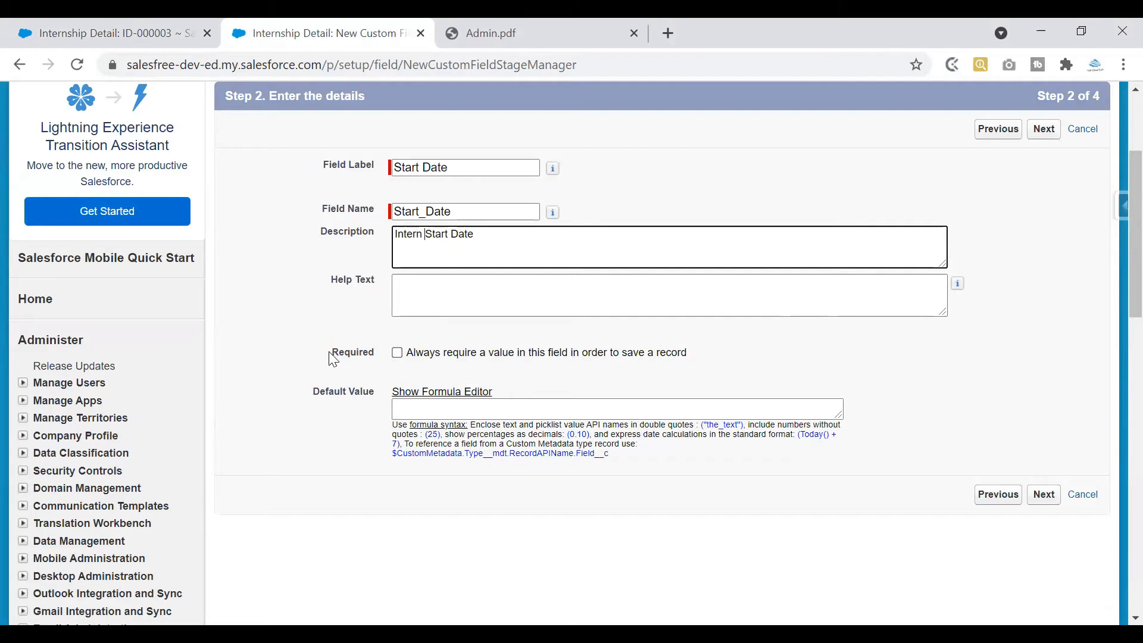
Leave Start Date not required and advance to the field-level security step
drag(329, 354, 376, 358)
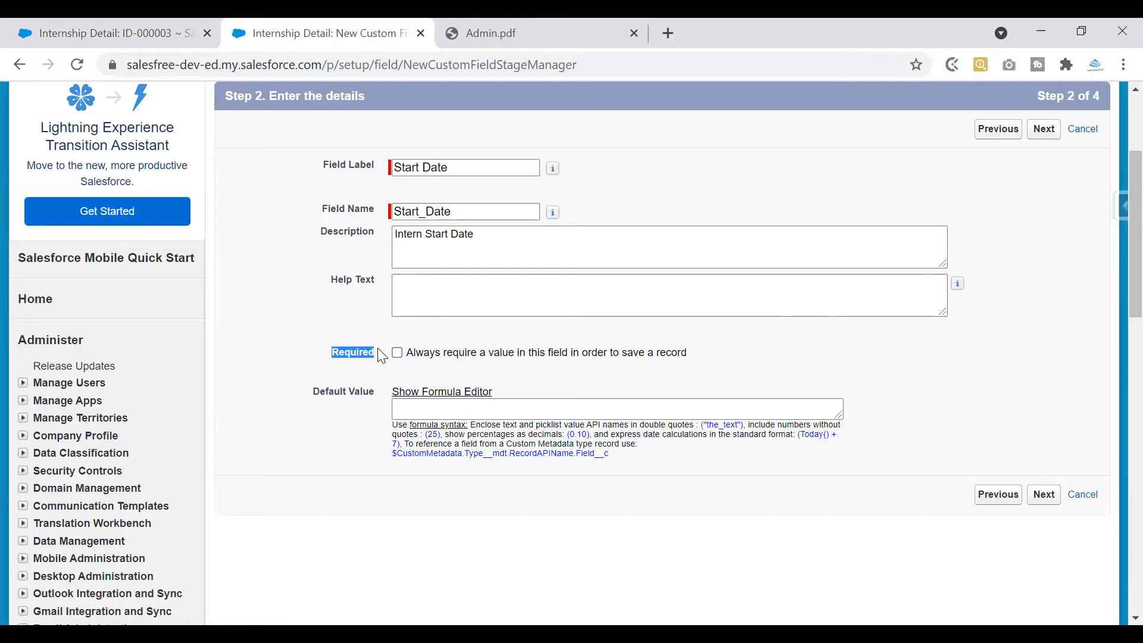
click(399, 353)
click(404, 358)
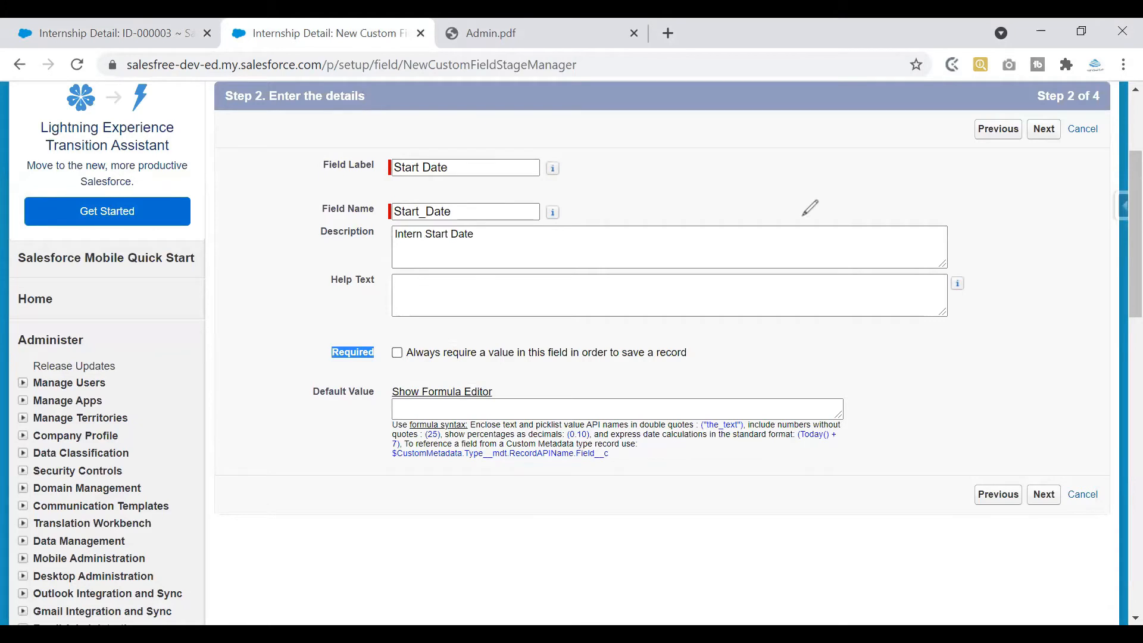
mouse_move(829, 154)
mouse_down()
mouse_move(804, 205)
mouse_move(874, 196)
mouse_move(815, 238)
mouse_move(814, 254)
mouse_move(828, 254)
mouse_up()
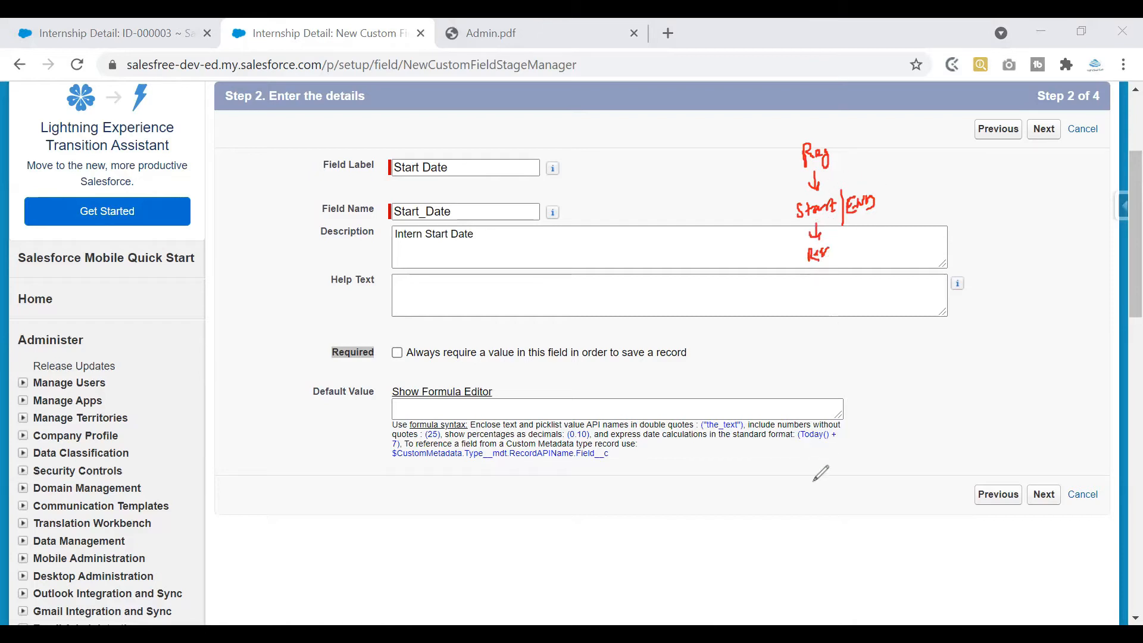
click(862, 590)
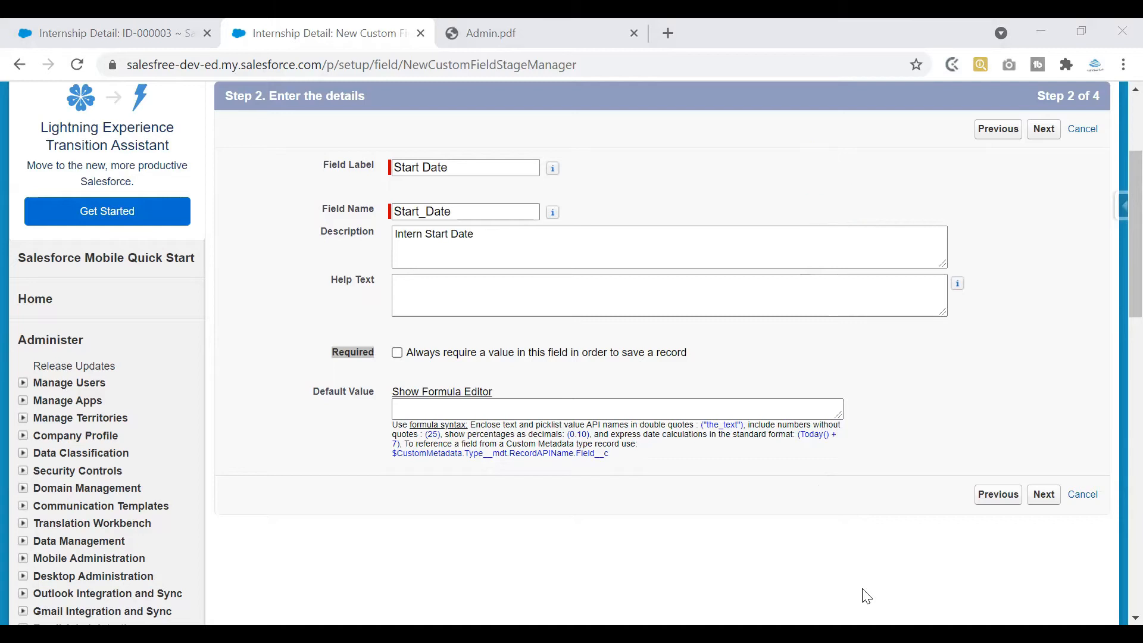
mouse_move(756, 160)
mouse_down()
mouse_move(776, 135)
mouse_move(820, 141)
mouse_move(878, 113)
mouse_move(891, 136)
mouse_move(878, 159)
mouse_move(883, 181)
mouse_up()
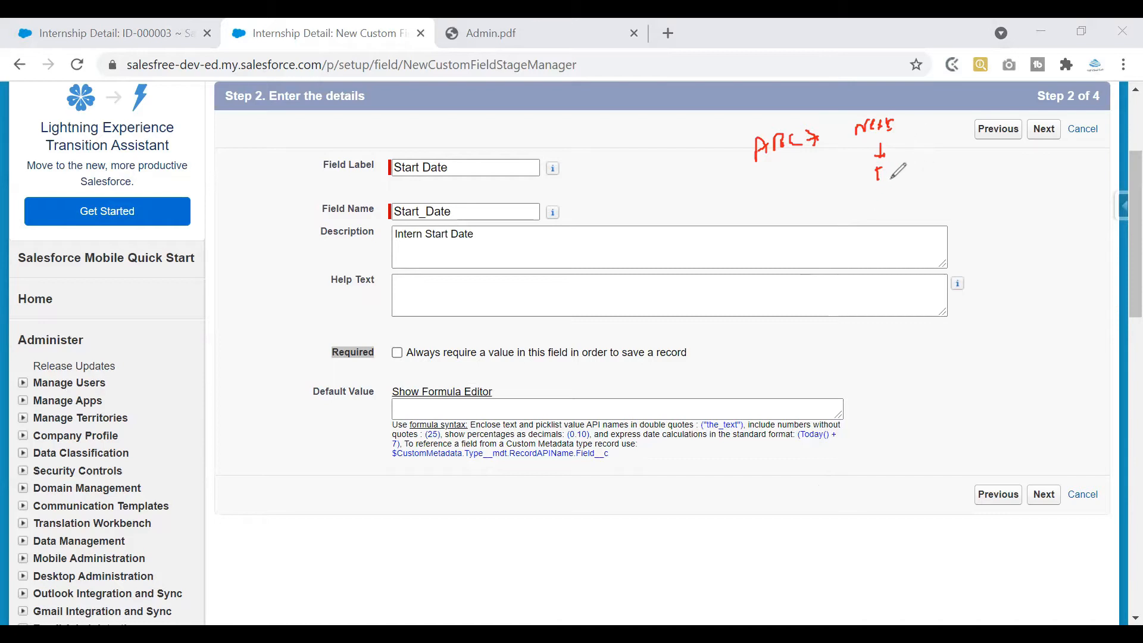
drag(878, 180, 880, 174)
click(788, 193)
mouse_move(897, 120)
mouse_down()
mouse_move(879, 108)
mouse_move(858, 133)
mouse_up()
key(e)
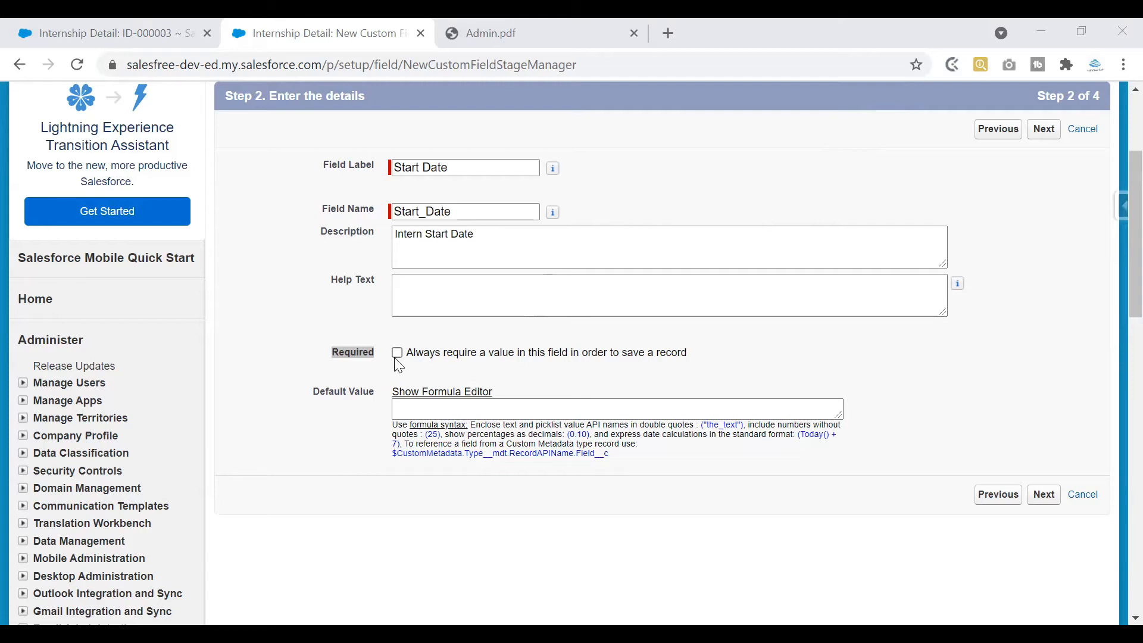
click(1049, 502)
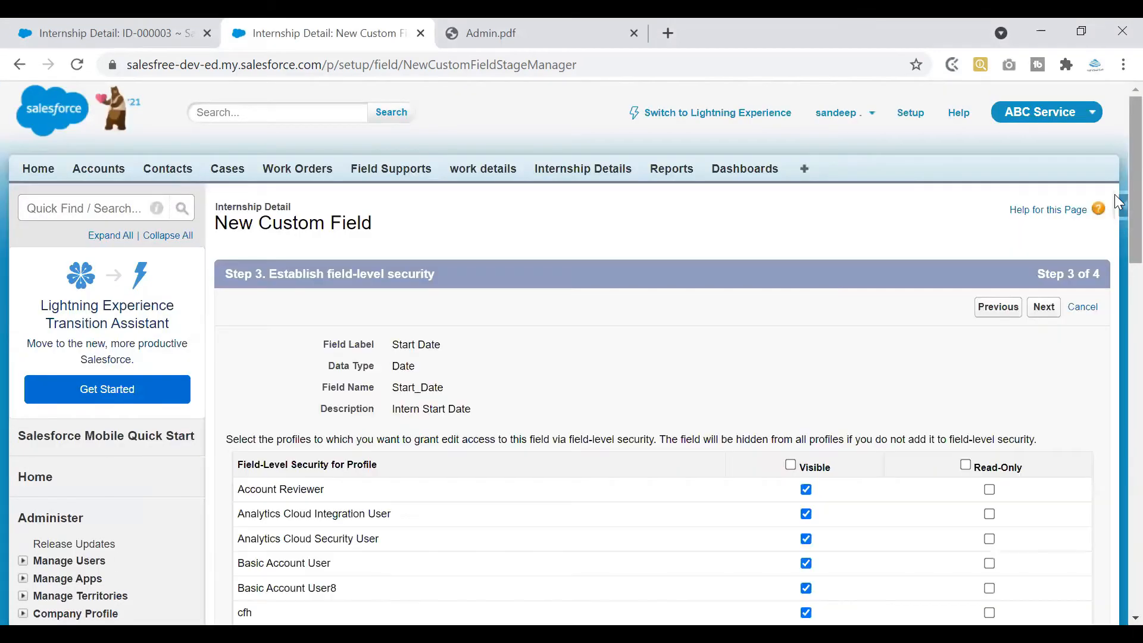
Make Start Date visible only to the System Administrator profile, then continue to page layouts
scroll(1114, 201, down, 3)
scroll(1115, 238, down, 2)
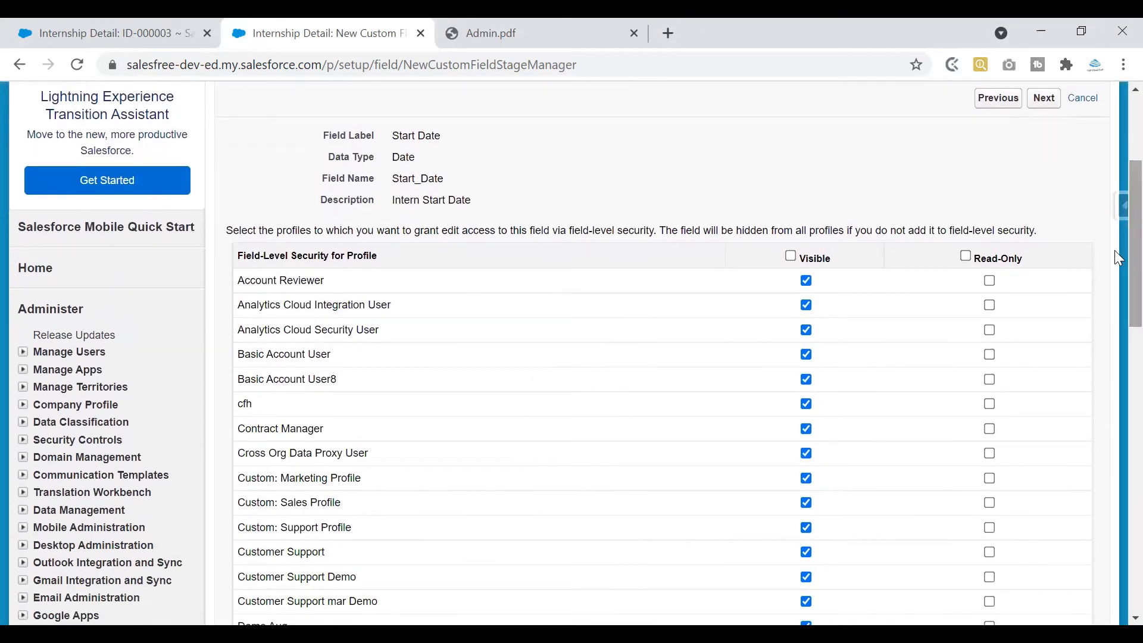
click(794, 259)
scroll(1114, 342, down, 18)
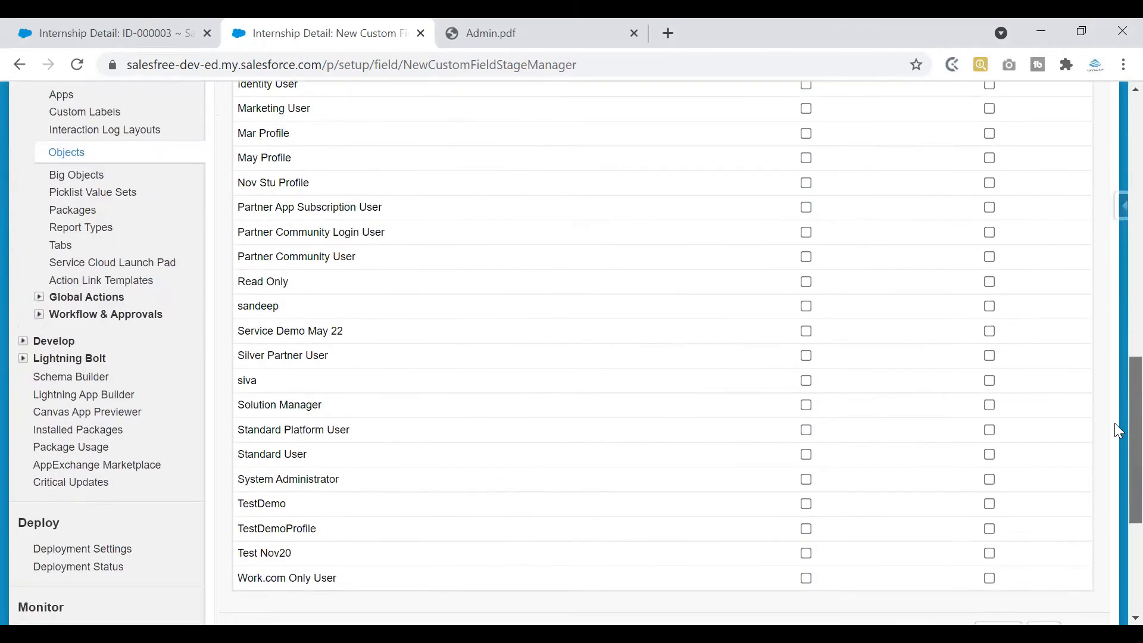
click(805, 338)
scroll(1115, 358, up, 18)
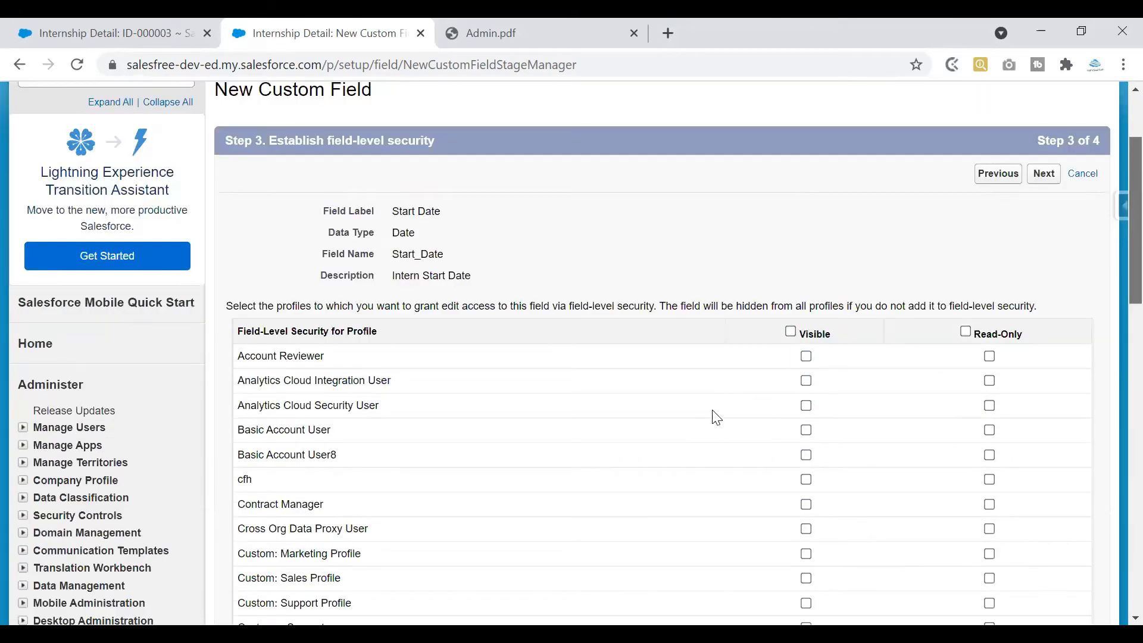
drag(842, 405, 806, 397)
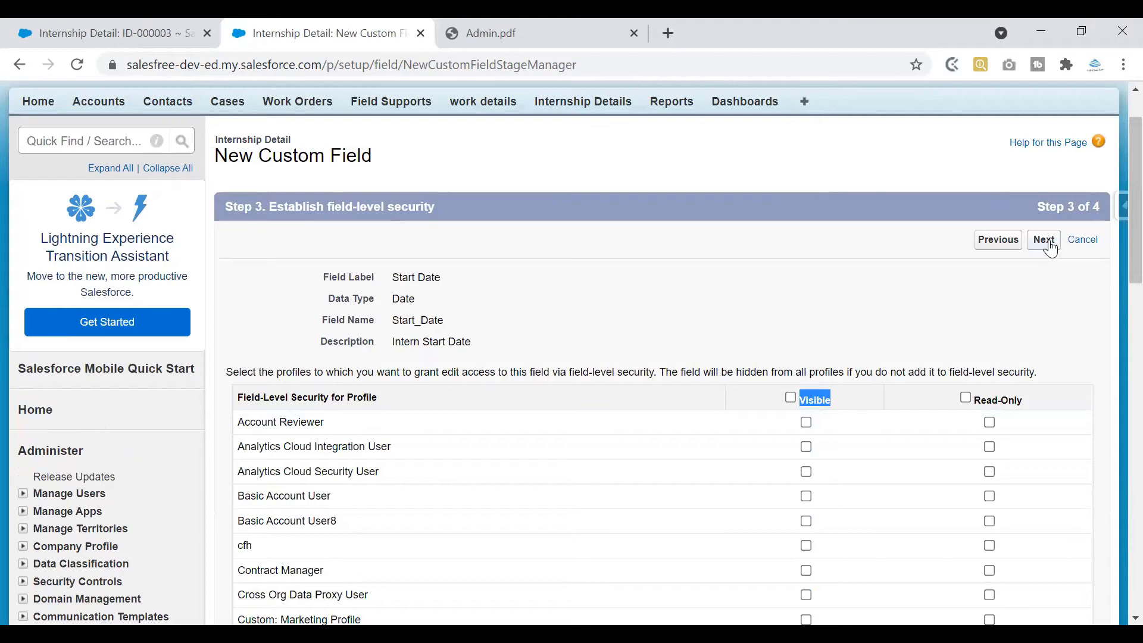
drag(332, 210, 441, 208)
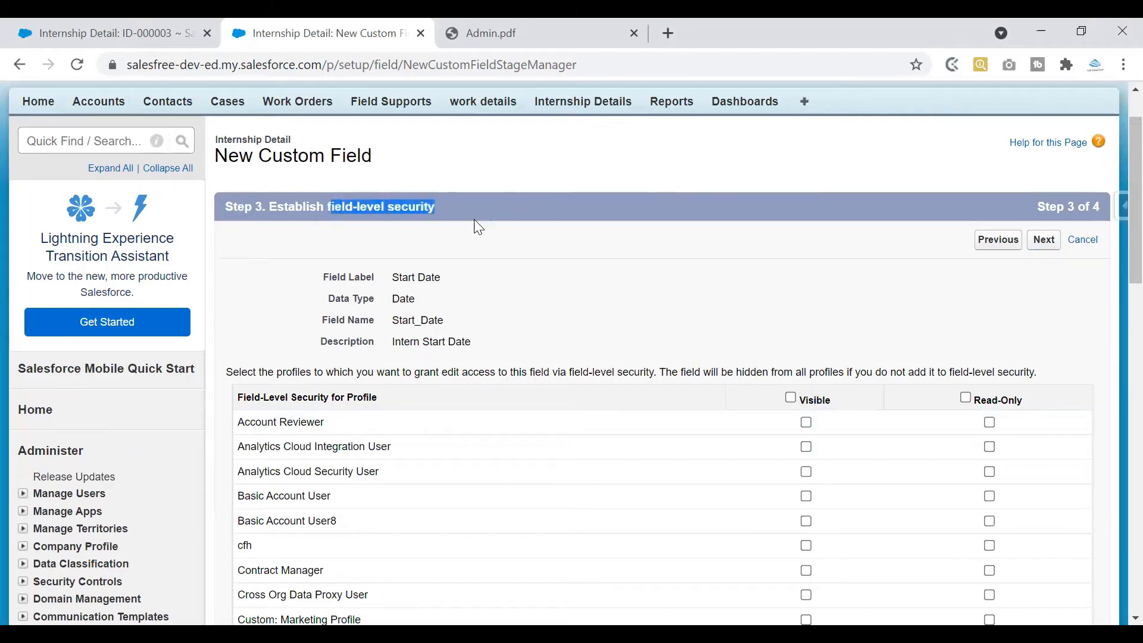
click(1046, 244)
scroll(1114, 210, down, 4)
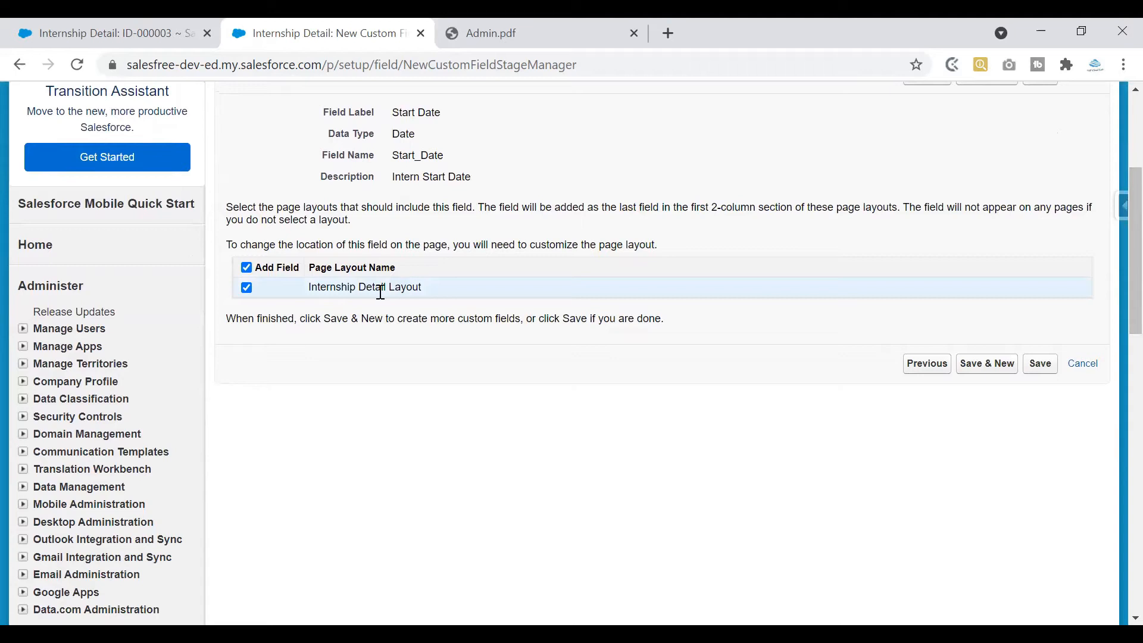
Save Start Date on the Internship Detail Layout, confirm its Date type, and return to ID-000003
drag(305, 289, 422, 292)
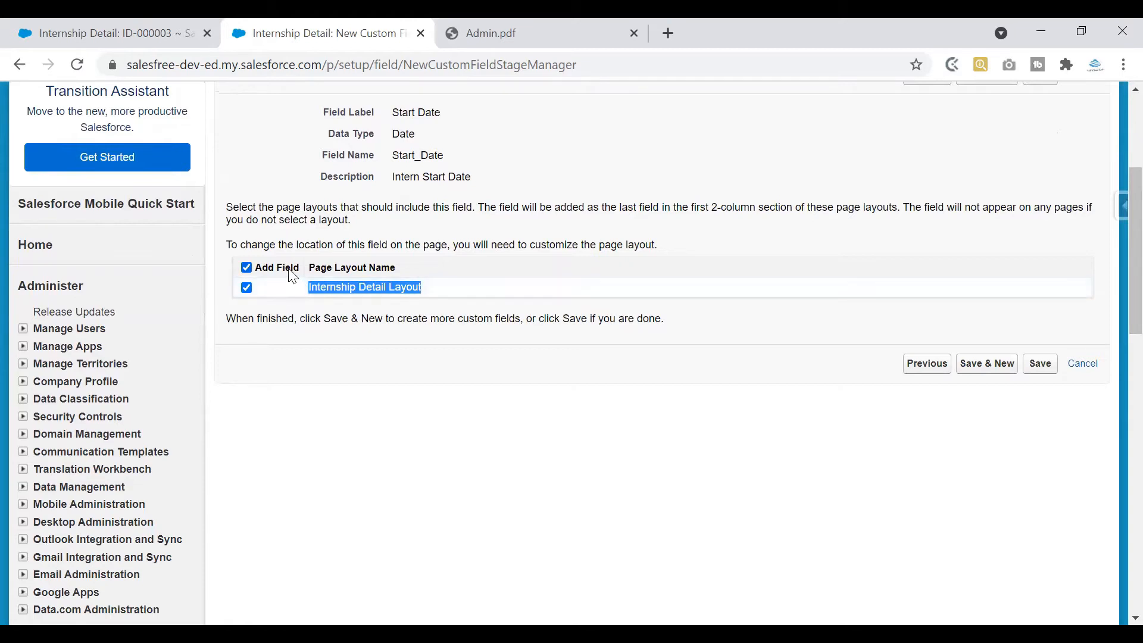
click(1041, 370)
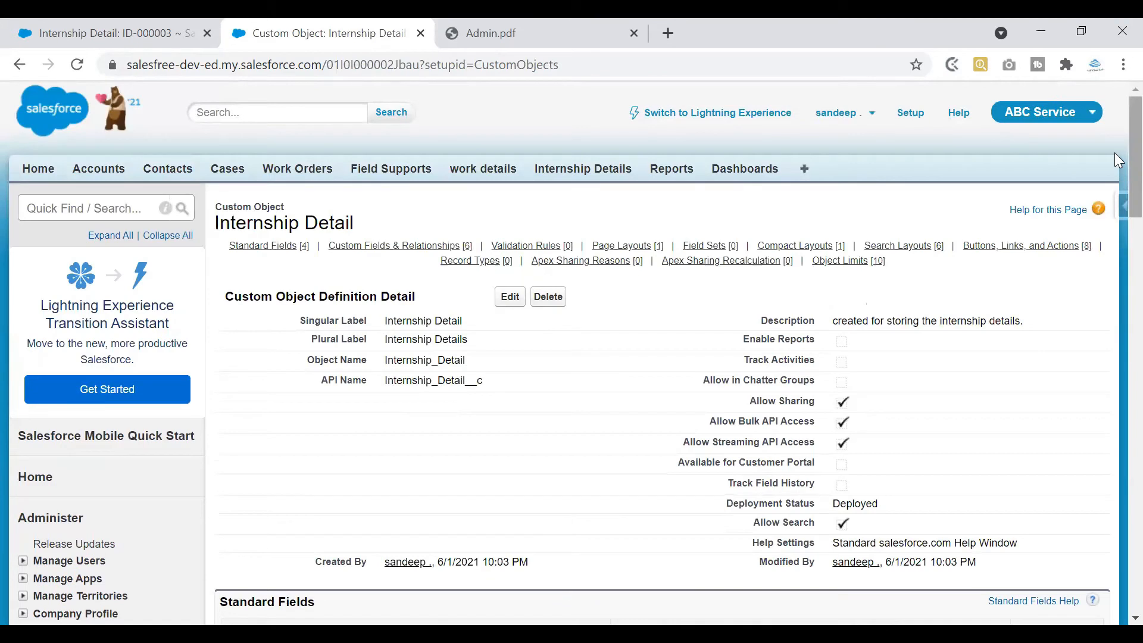
scroll(1114, 279, down, 6)
scroll(1114, 279, down, 3)
drag(329, 316, 517, 316)
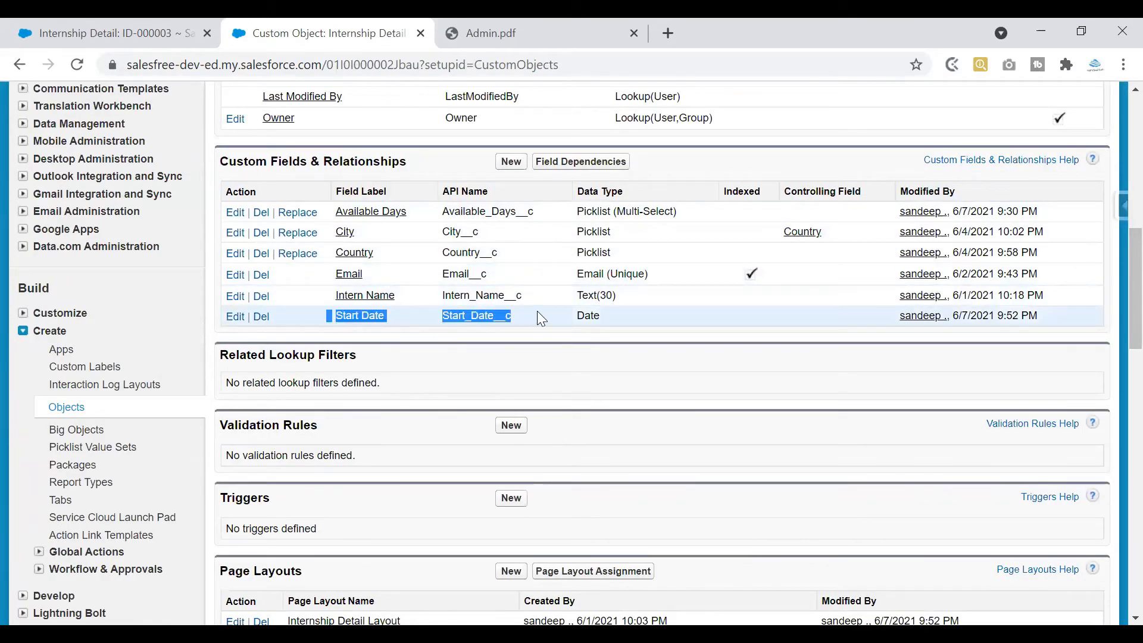
double_click(580, 316)
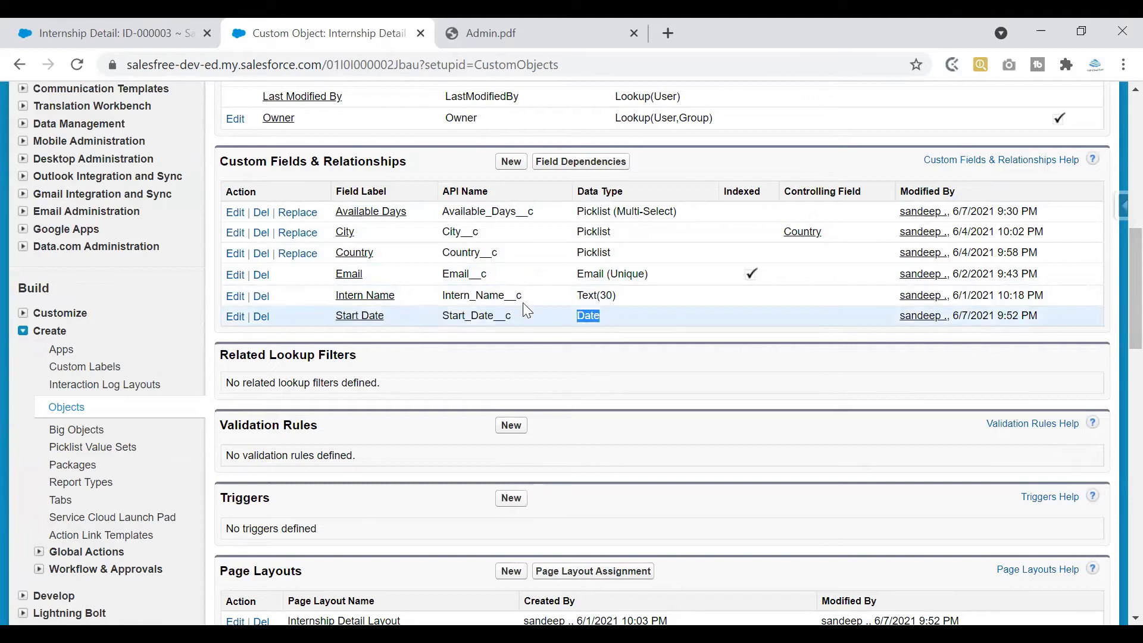
click(106, 33)
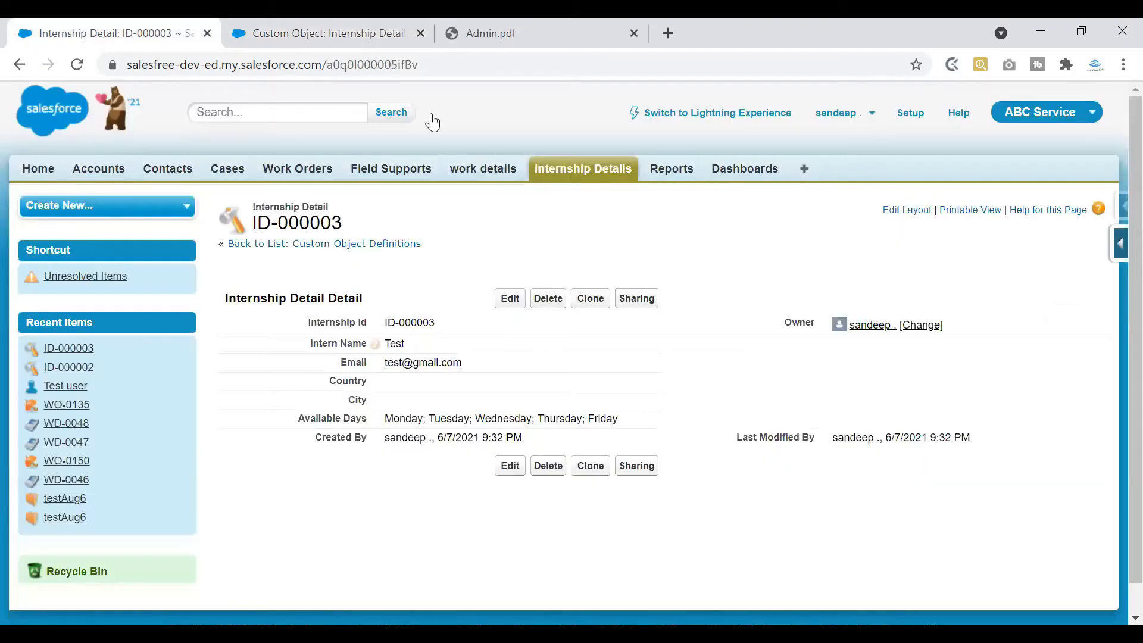
From the Internship Details list, start a new record with Start Date July 2, 2021
click(576, 173)
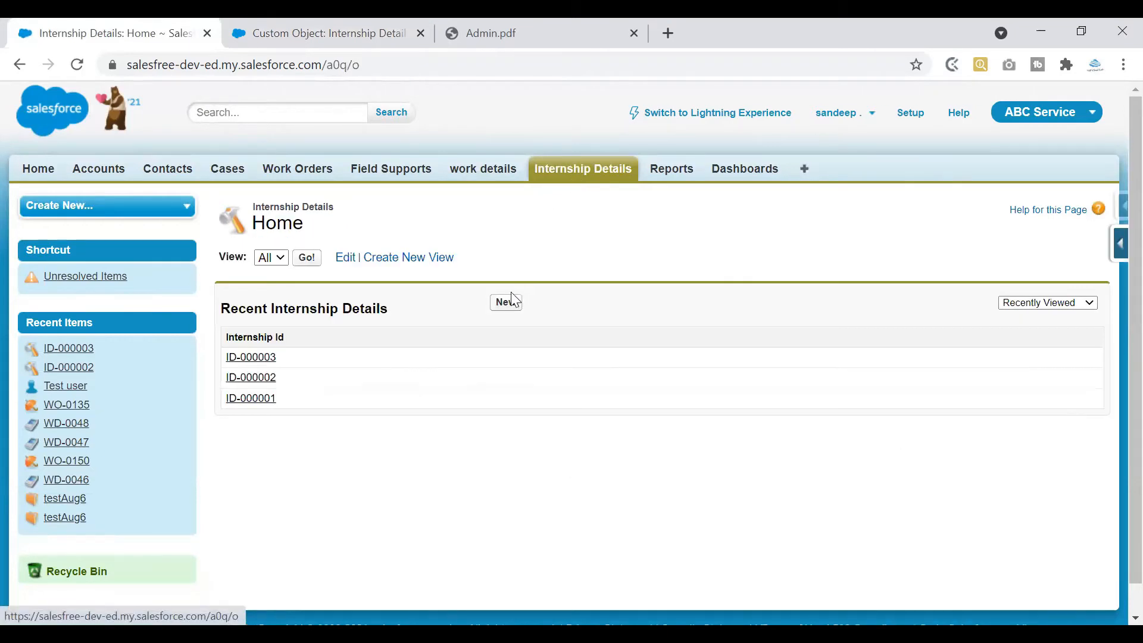
click(512, 301)
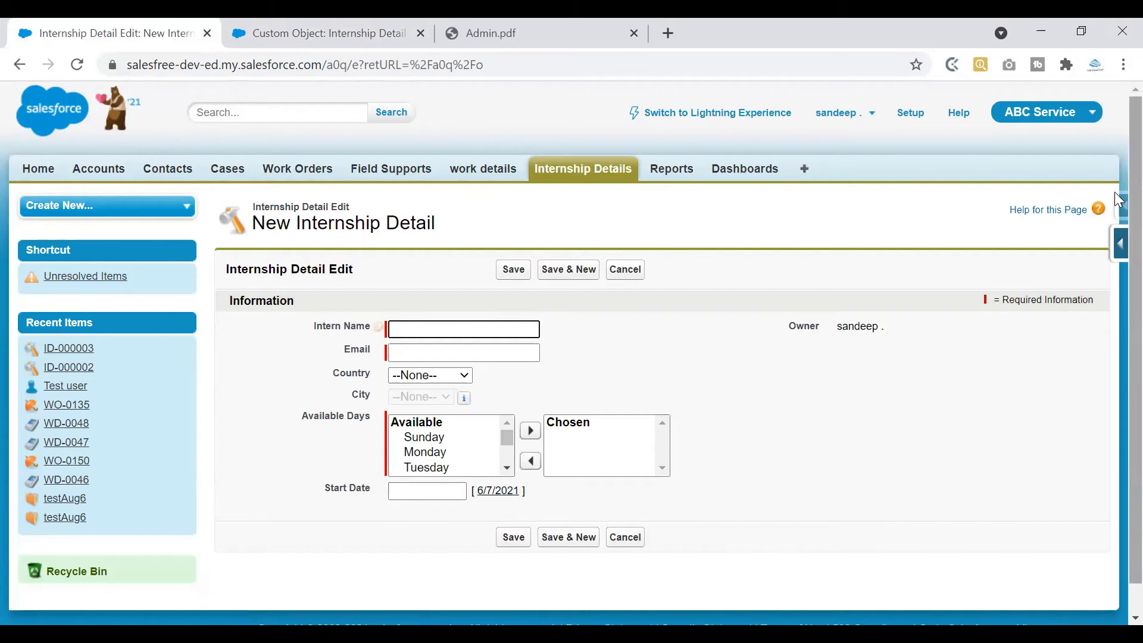
scroll(1119, 220, down, 1)
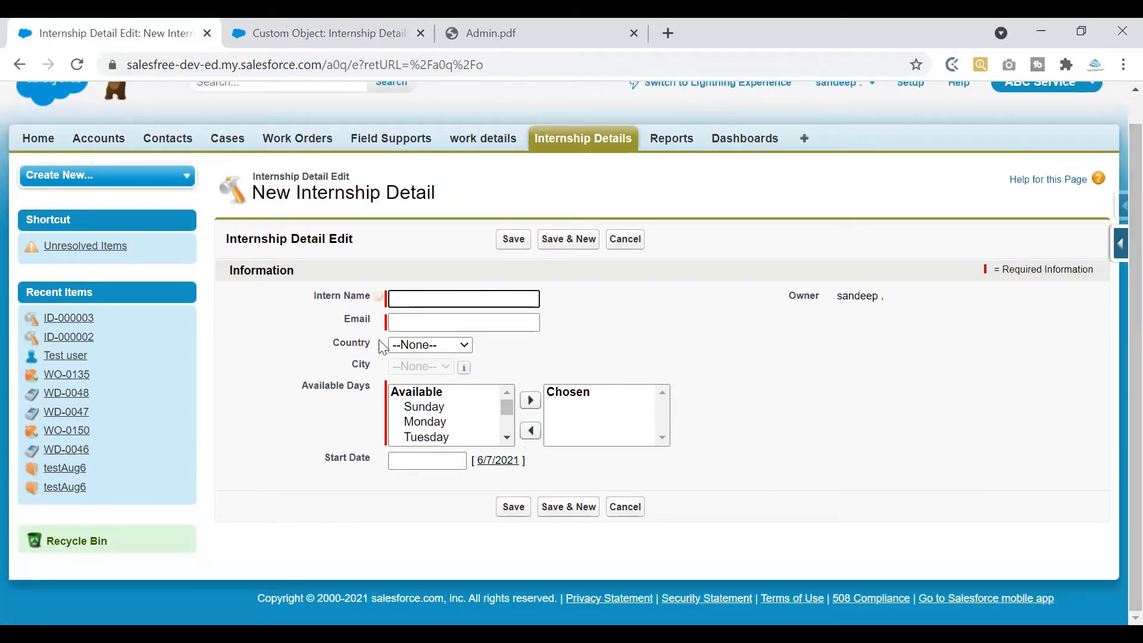
click(497, 461)
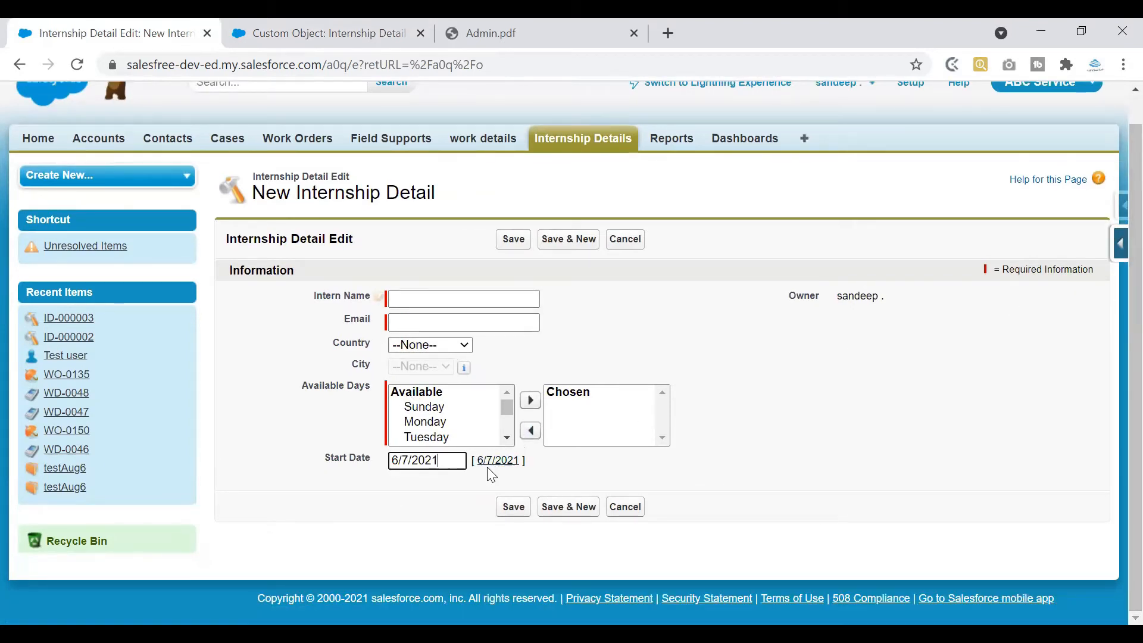
click(424, 461)
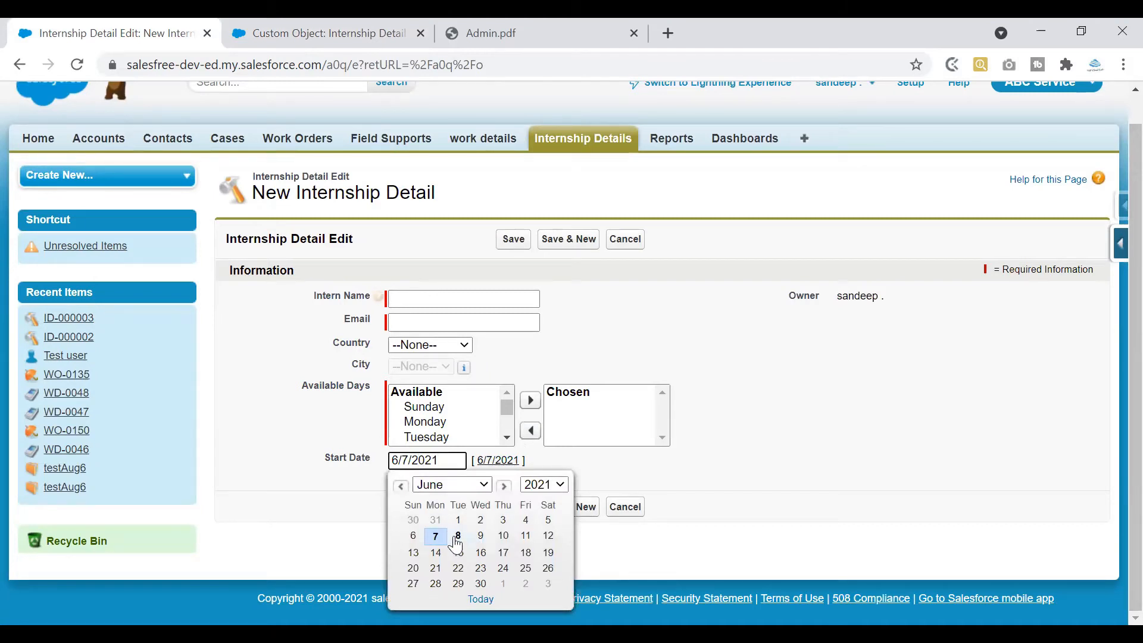
click(460, 492)
click(458, 386)
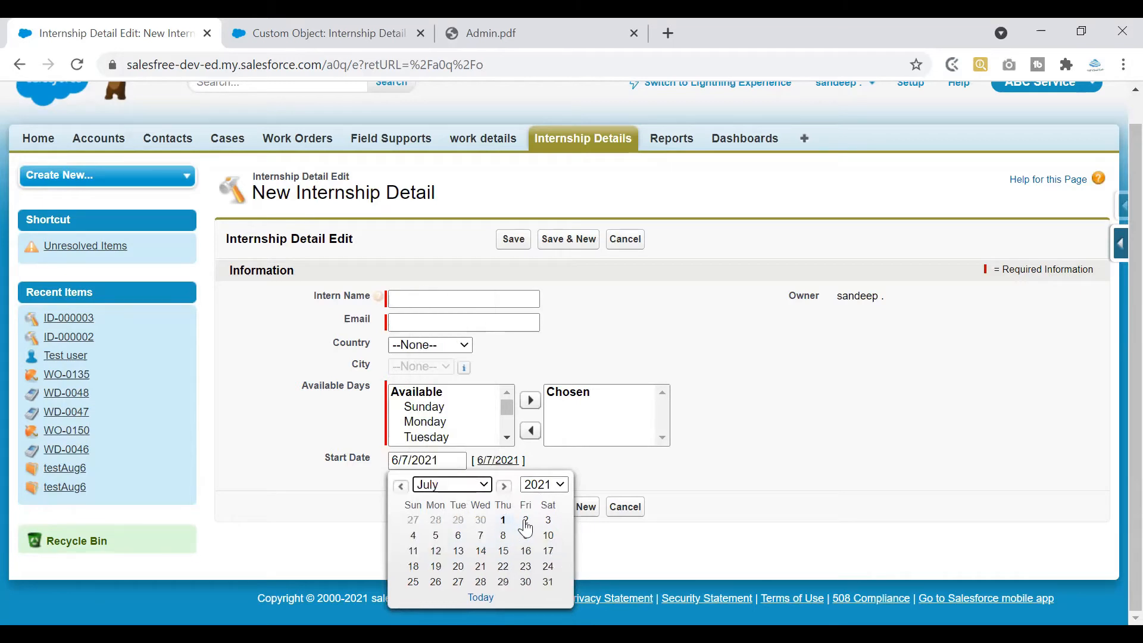
click(525, 528)
Discard that trial record and begin a fresh New Internship Detail form
drag(456, 458, 397, 456)
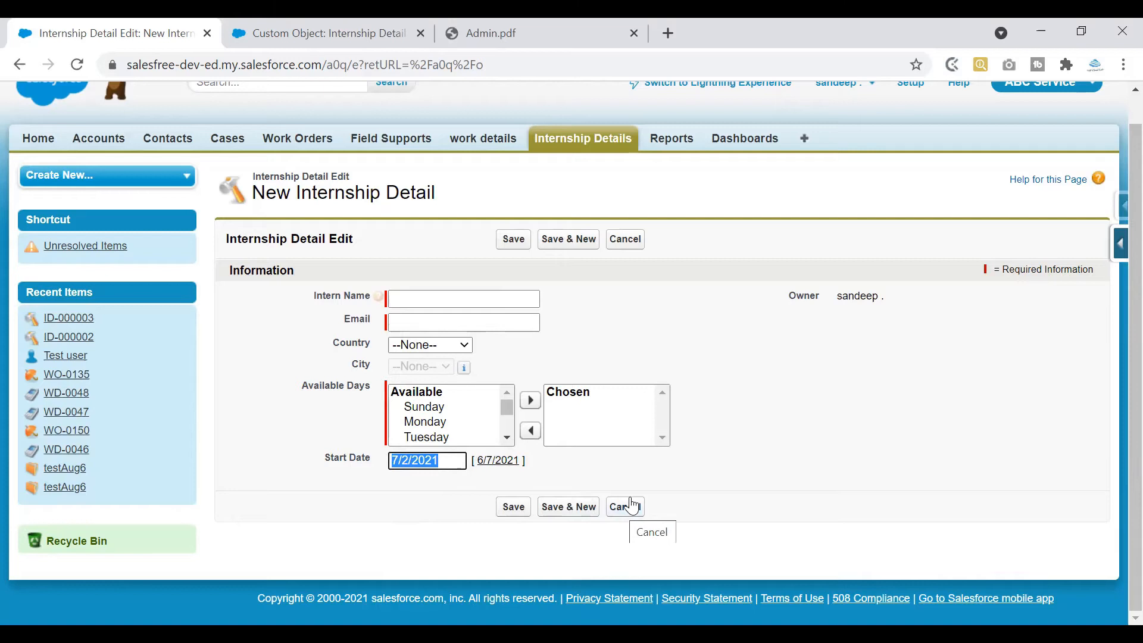
click(428, 498)
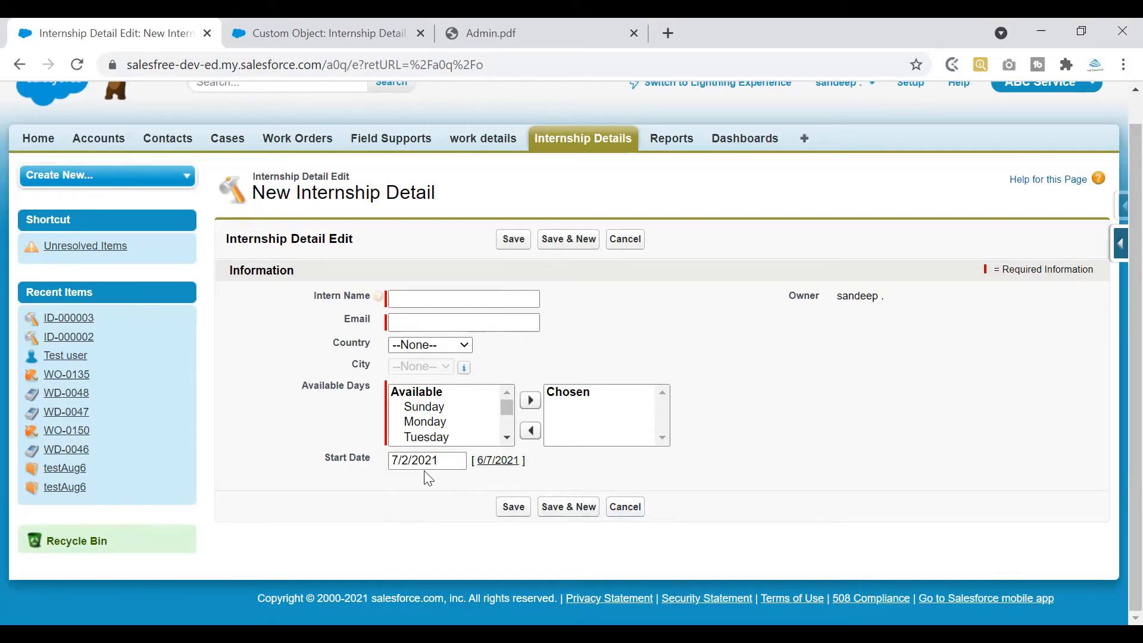
click(633, 510)
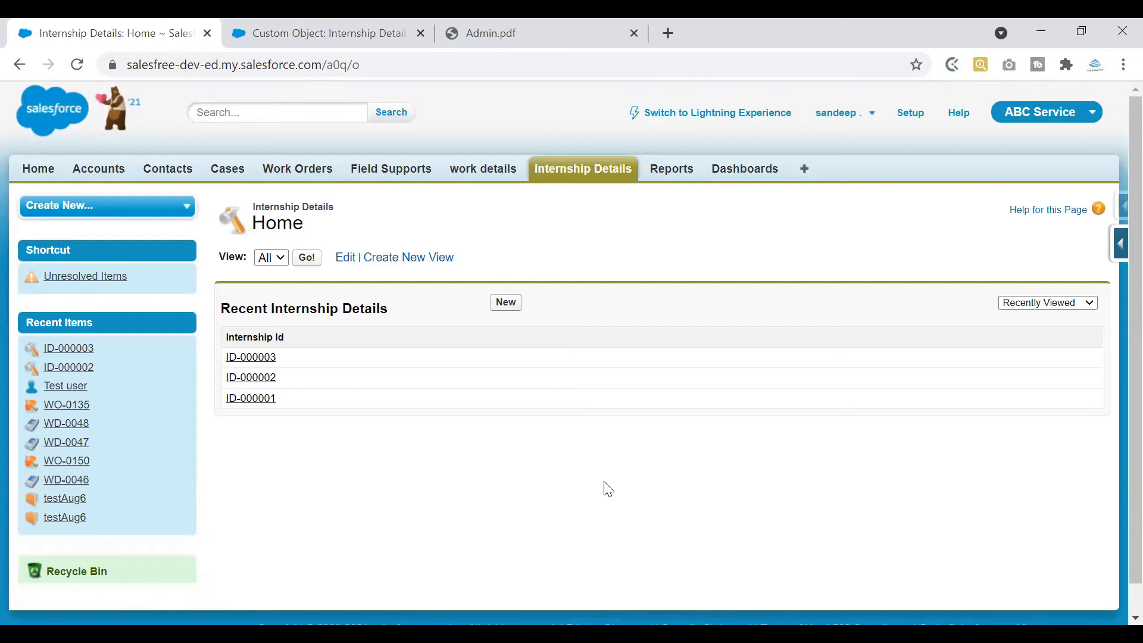
click(504, 304)
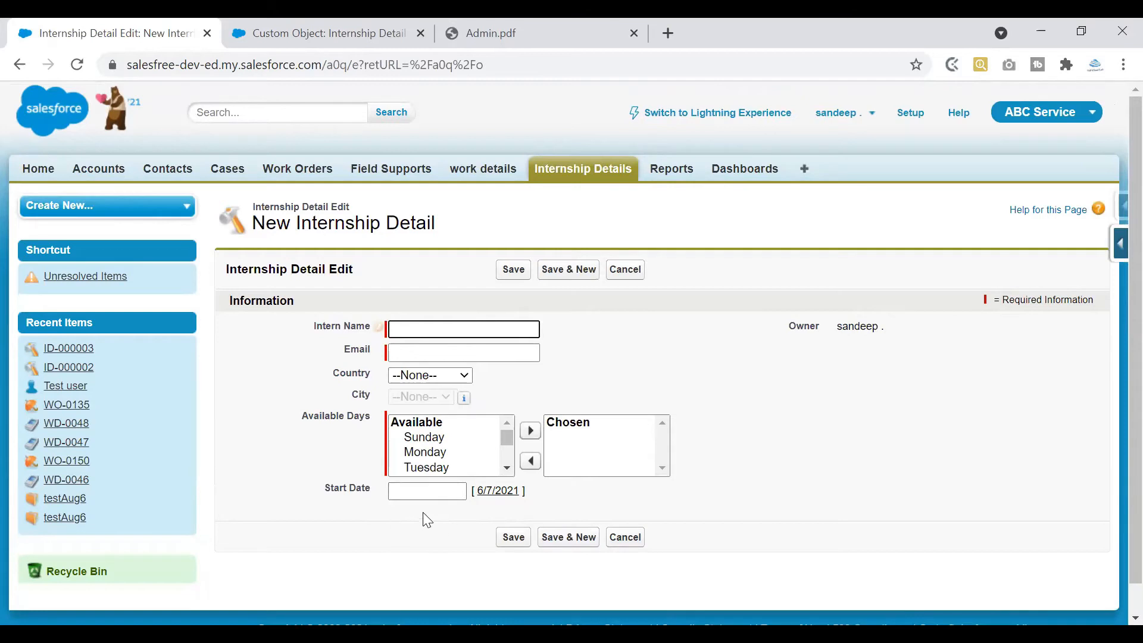
click(483, 491)
click(439, 495)
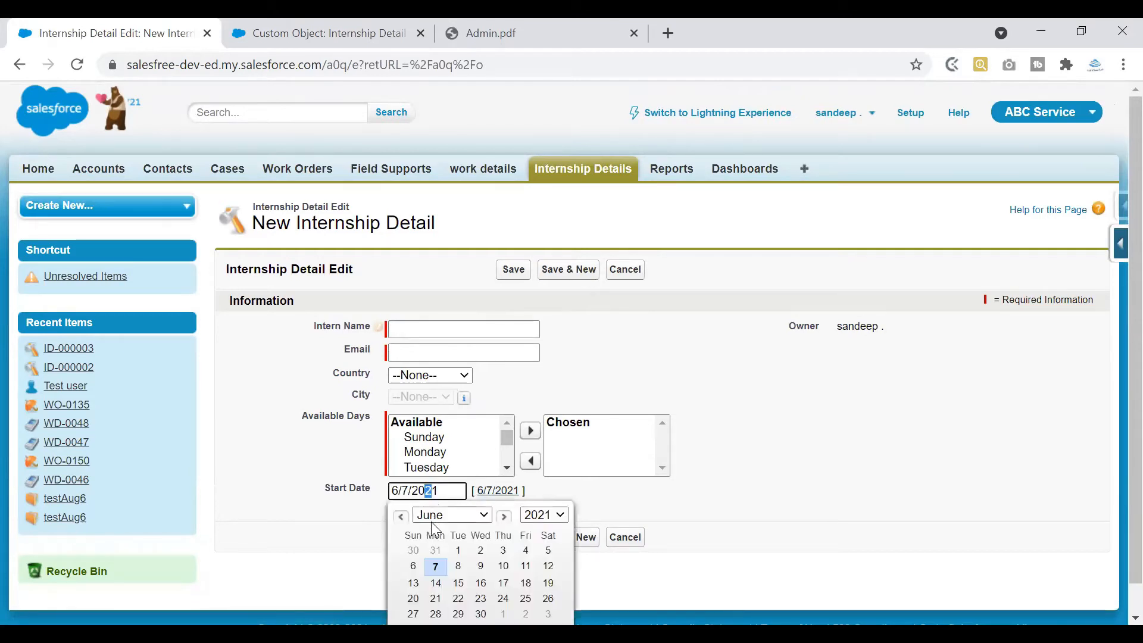
click(444, 569)
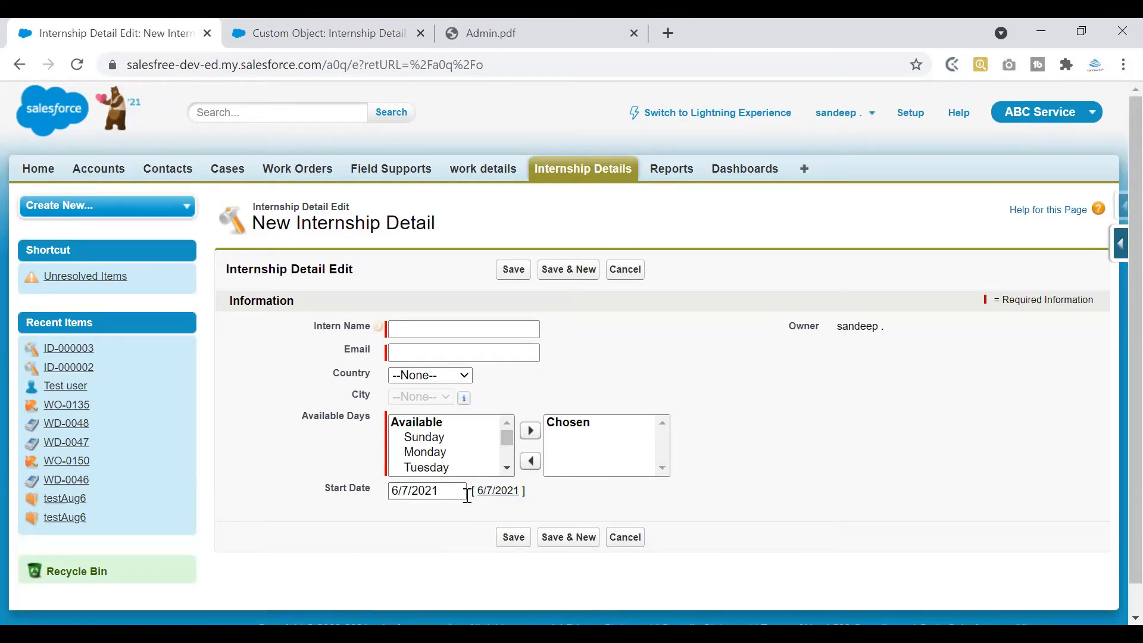
click(446, 492)
click(559, 516)
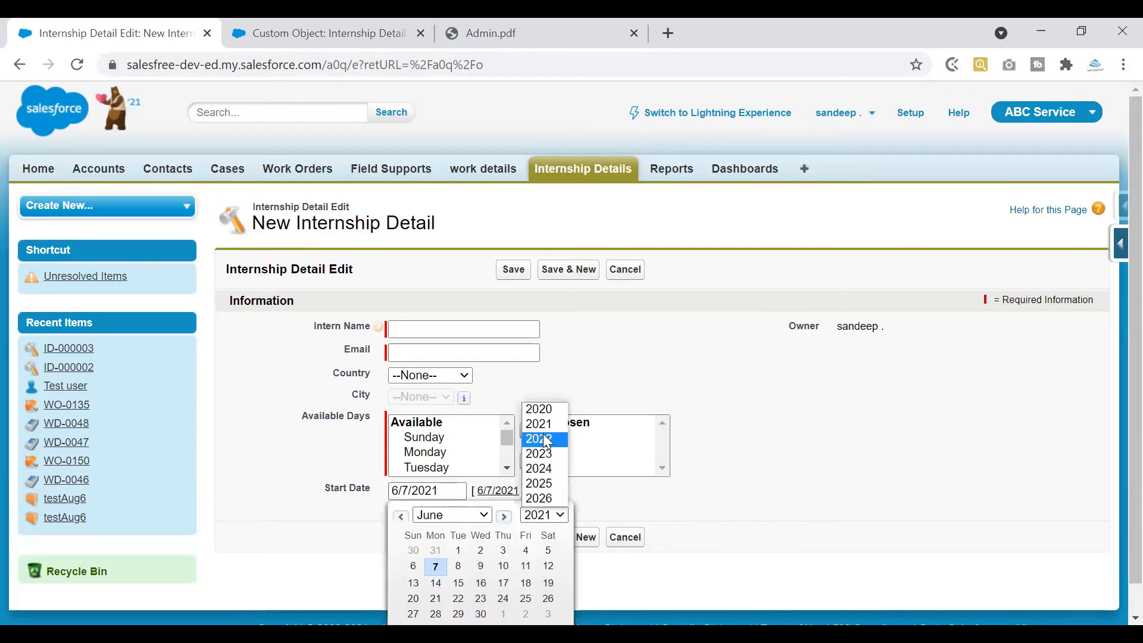
click(546, 444)
click(436, 566)
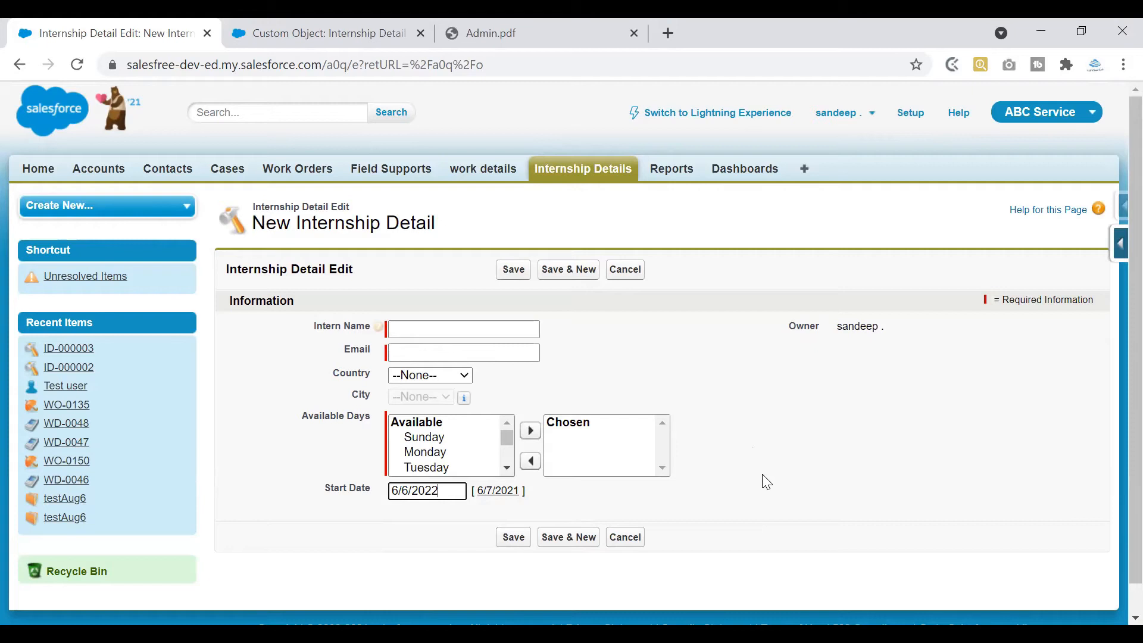
click(639, 544)
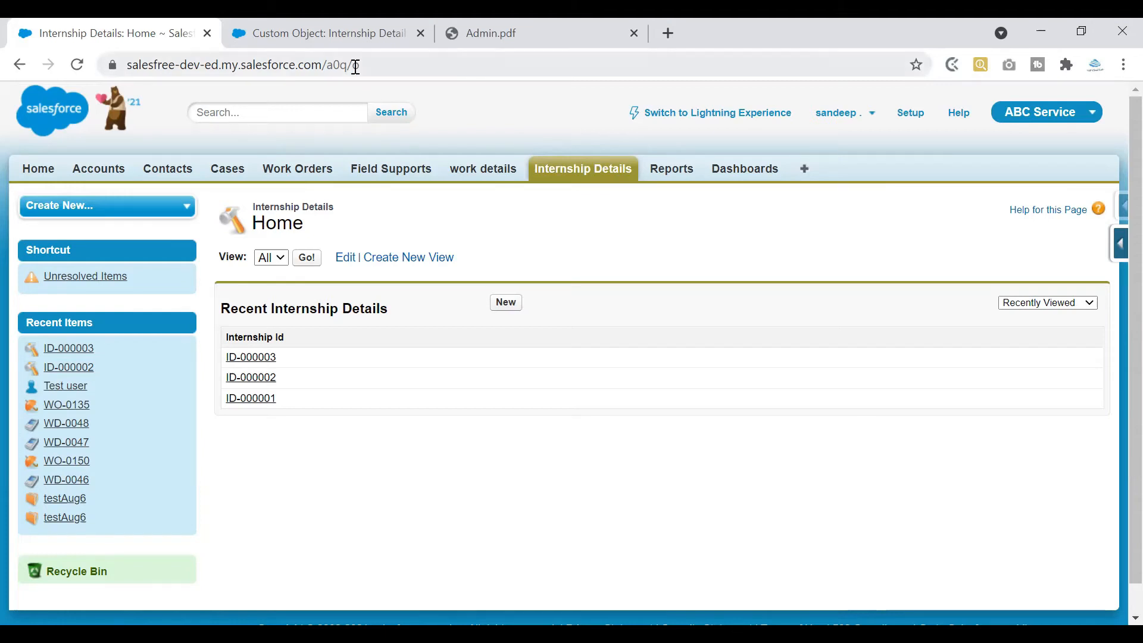
On the Internship Detail object, start a new custom field with the Formula data type
click(346, 44)
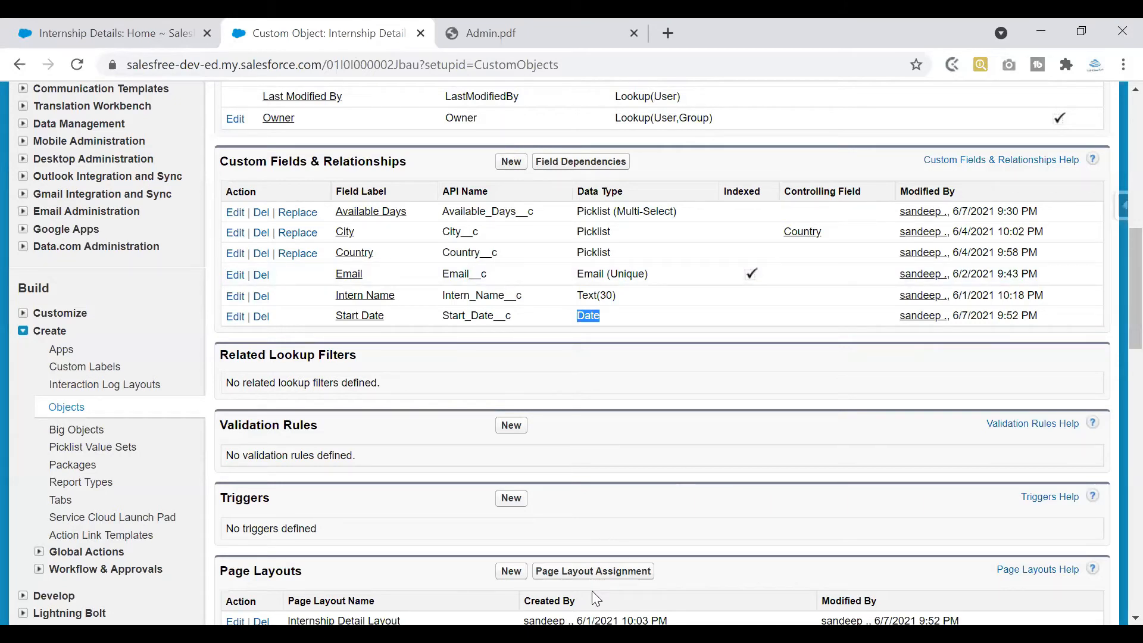
key(alt+Tab)
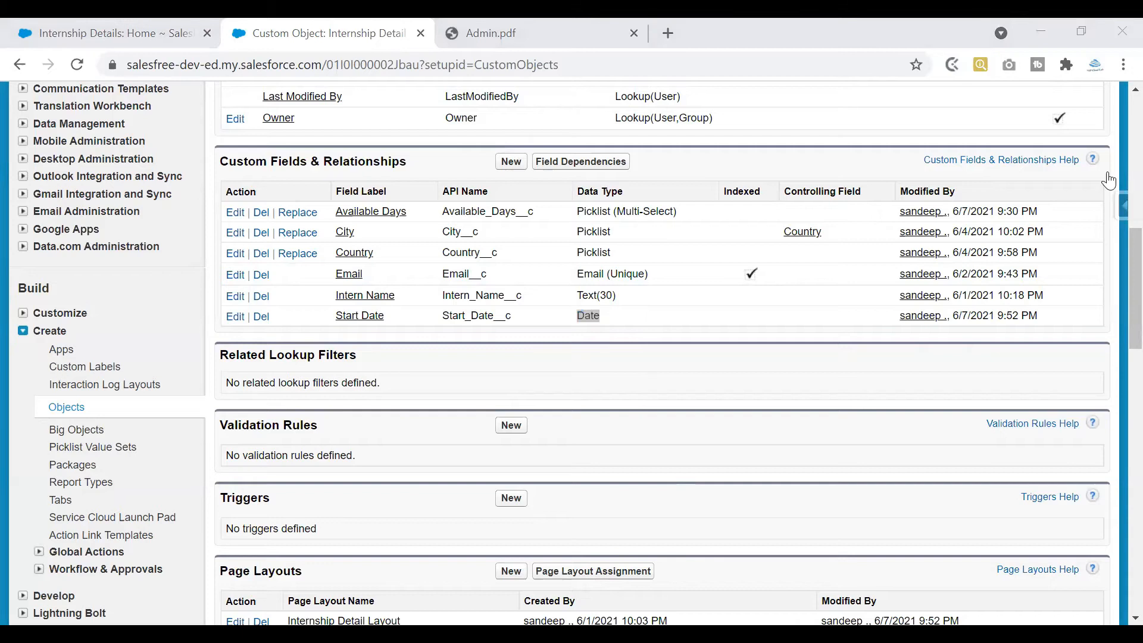
click(511, 162)
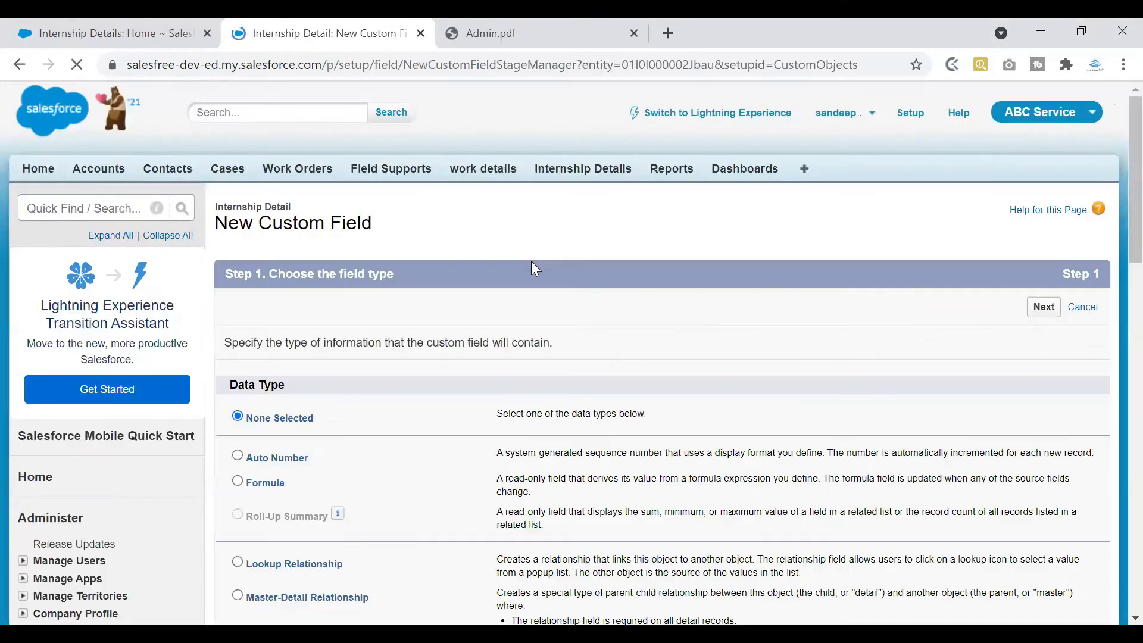
scroll(833, 230, down, 4)
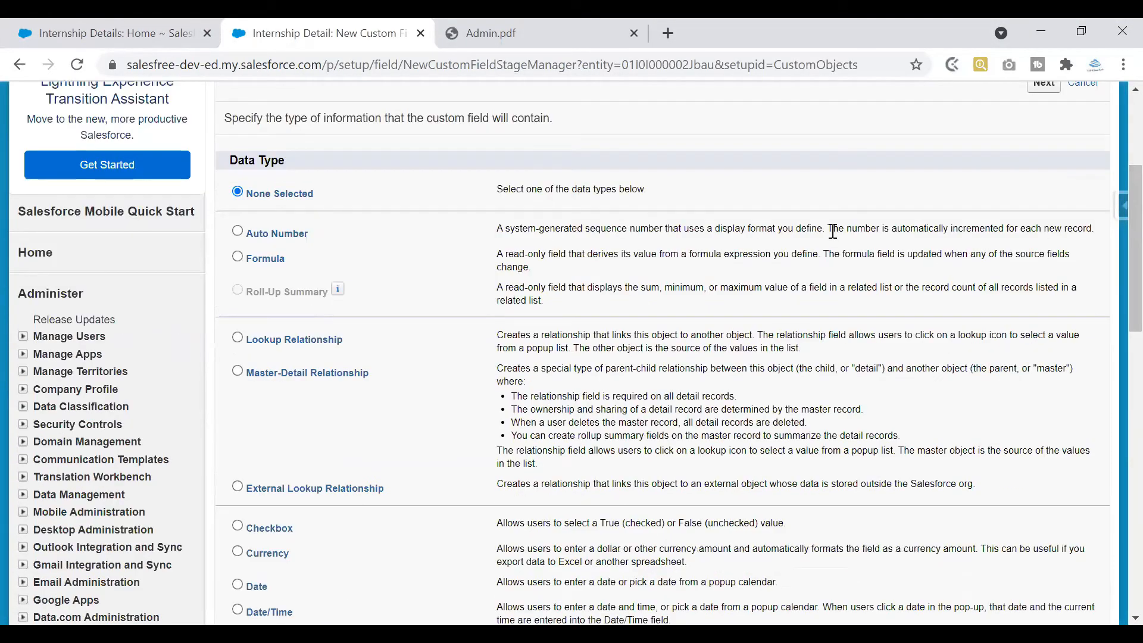
click(238, 258)
drag(499, 253, 532, 266)
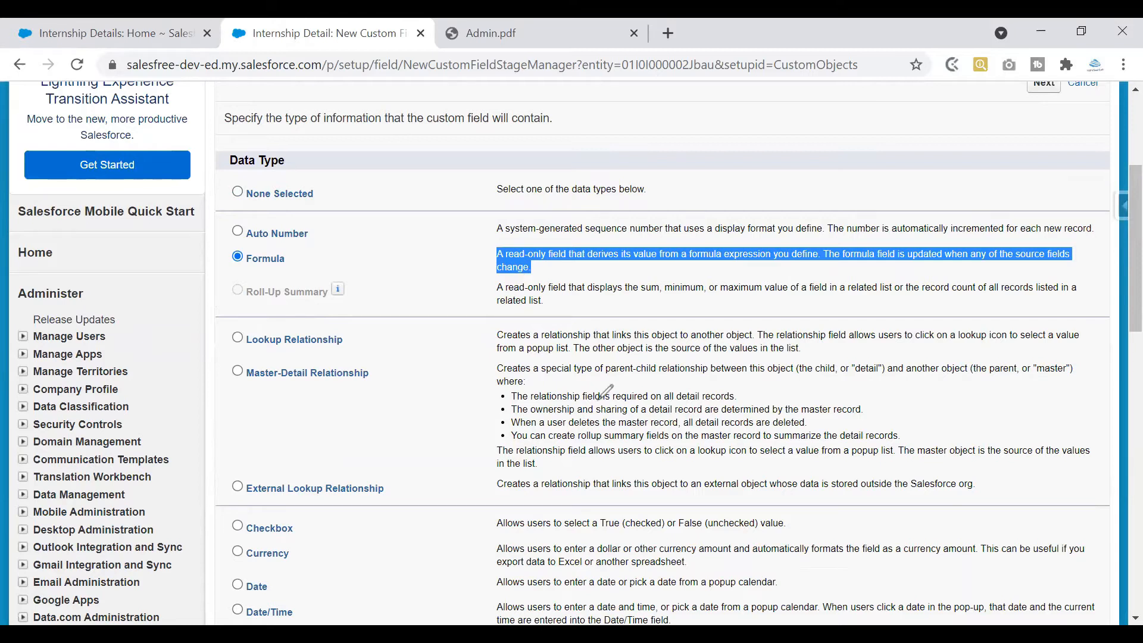
mouse_move(501, 251)
mouse_down()
mouse_move(569, 263)
mouse_move(567, 246)
mouse_move(520, 240)
mouse_move(501, 262)
mouse_move(488, 251)
mouse_up()
drag(488, 252, 478, 257)
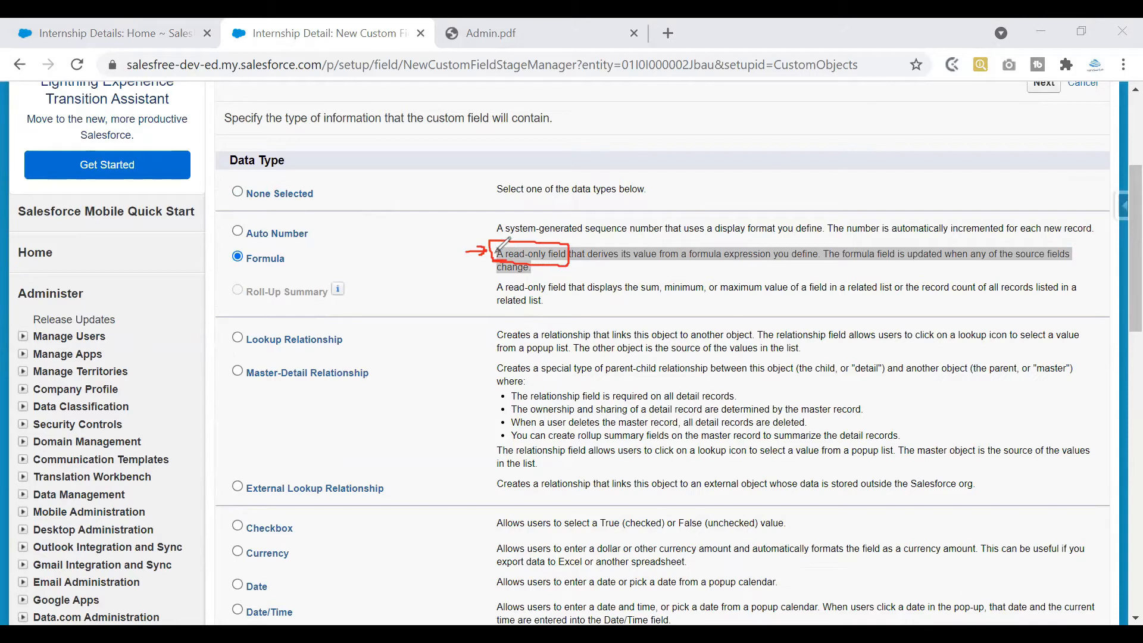
mouse_move(350, 232)
mouse_down()
mouse_move(351, 249)
mouse_move(414, 249)
mouse_move(351, 251)
mouse_up()
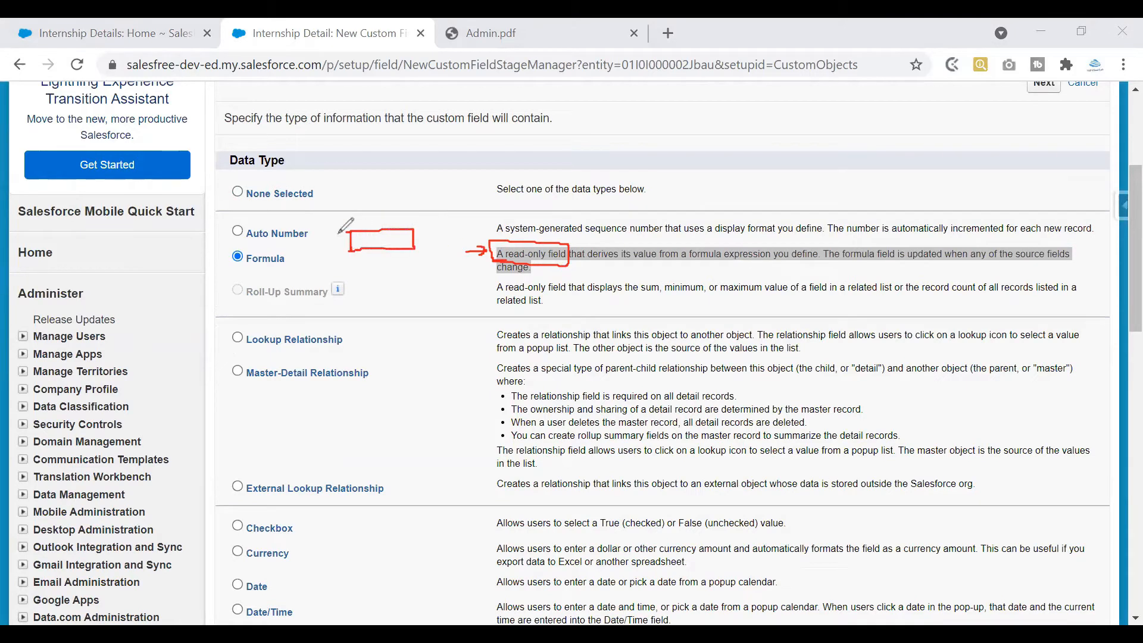
mouse_move(365, 191)
mouse_down()
mouse_move(369, 219)
mouse_move(385, 202)
mouse_up()
drag(389, 182, 390, 200)
drag(396, 188, 397, 194)
drag(360, 234, 368, 244)
drag(370, 240, 375, 248)
drag(381, 240, 374, 273)
mouse_move(375, 273)
mouse_down()
mouse_move(380, 264)
mouse_move(375, 287)
mouse_up()
drag(383, 280, 388, 298)
drag(388, 281, 389, 289)
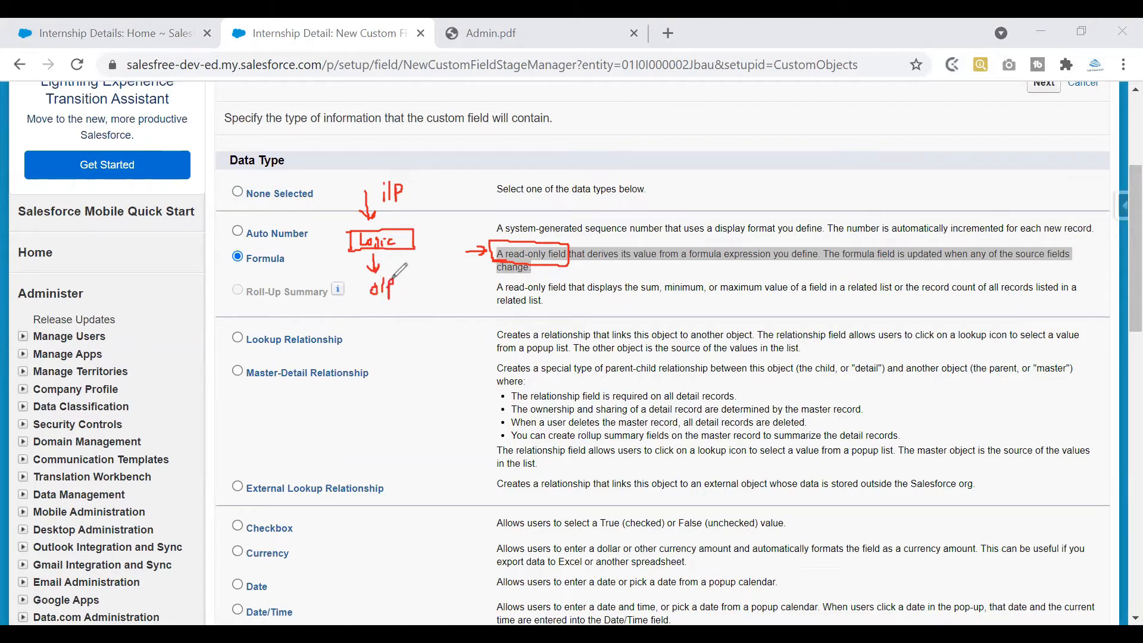
mouse_move(406, 180)
mouse_down()
mouse_move(390, 175)
mouse_move(369, 199)
mouse_move(412, 184)
mouse_move(398, 176)
mouse_up()
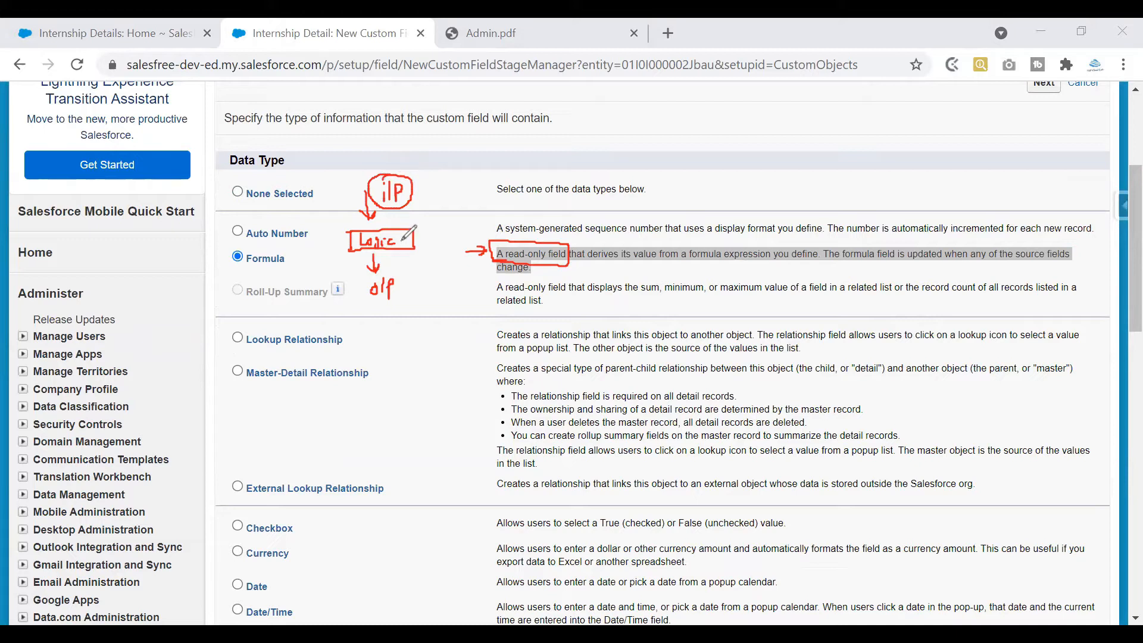
mouse_move(419, 232)
mouse_down()
mouse_move(438, 224)
mouse_move(448, 249)
mouse_move(517, 214)
mouse_up()
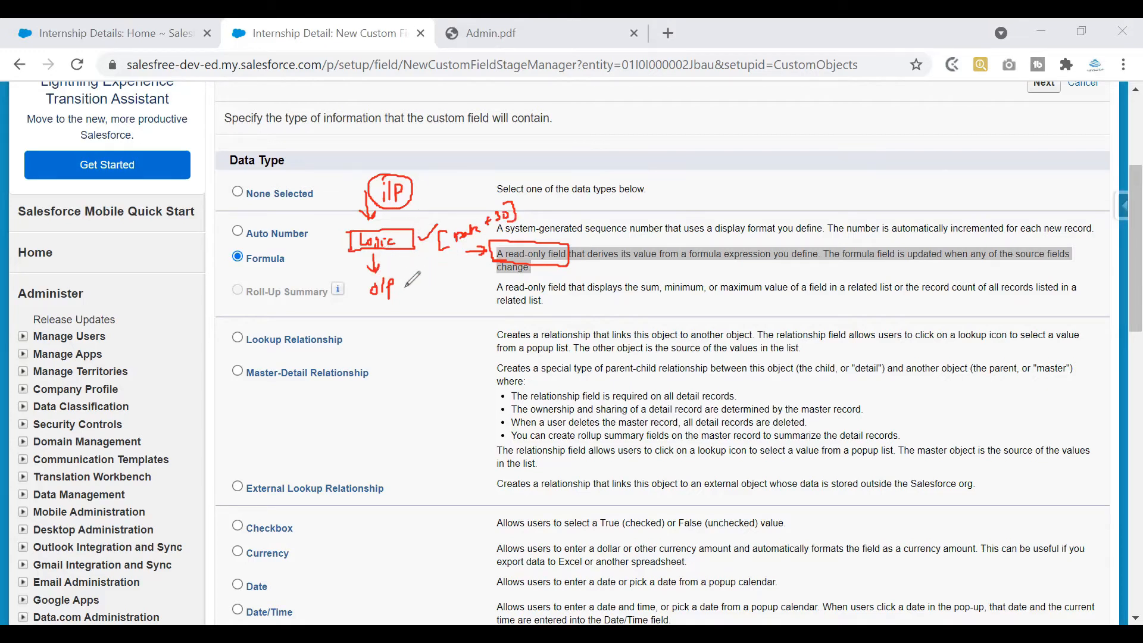
drag(400, 291, 430, 278)
mouse_move(358, 282)
mouse_down()
mouse_move(443, 304)
mouse_move(444, 274)
mouse_move(357, 279)
mouse_move(363, 305)
mouse_up()
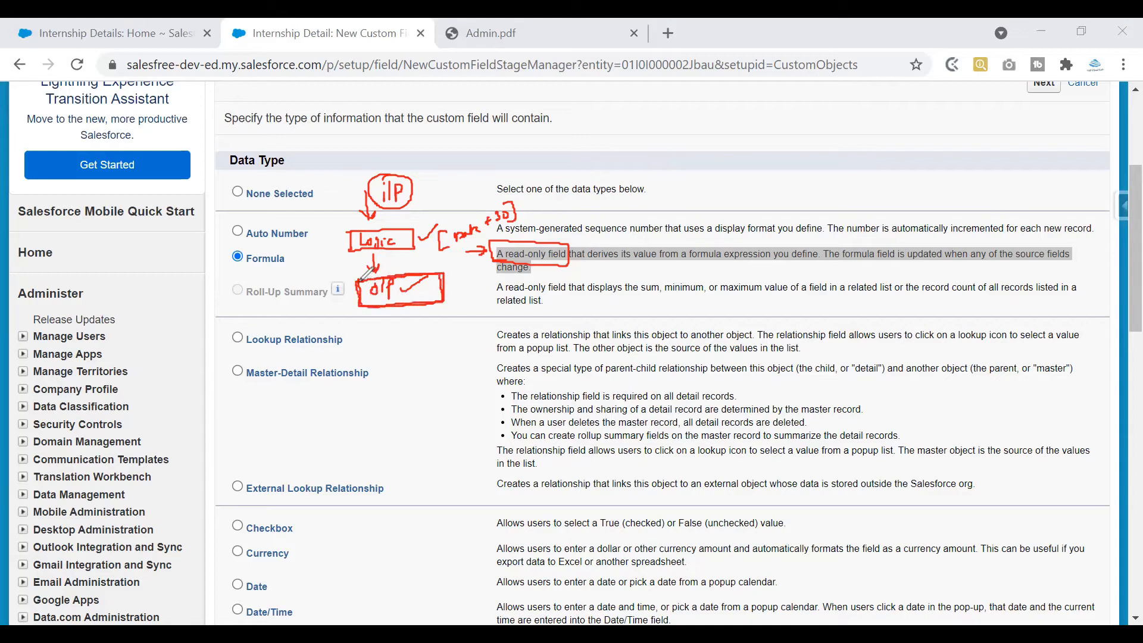
mouse_move(619, 120)
mouse_down()
mouse_move(720, 95)
mouse_move(788, 122)
mouse_move(723, 129)
mouse_move(719, 97)
mouse_up()
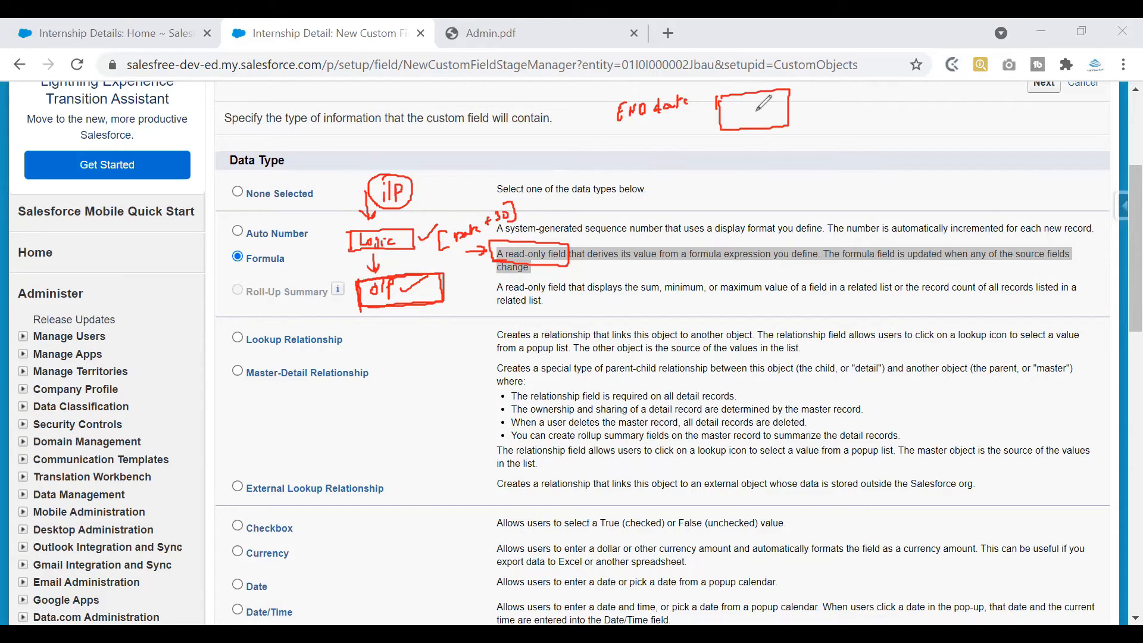
drag(507, 95, 553, 99)
mouse_move(740, 111)
mouse_down()
mouse_move(753, 115)
mouse_move(779, 89)
mouse_up()
mouse_move(745, 171)
mouse_down()
mouse_move(744, 145)
mouse_move(752, 157)
mouse_up()
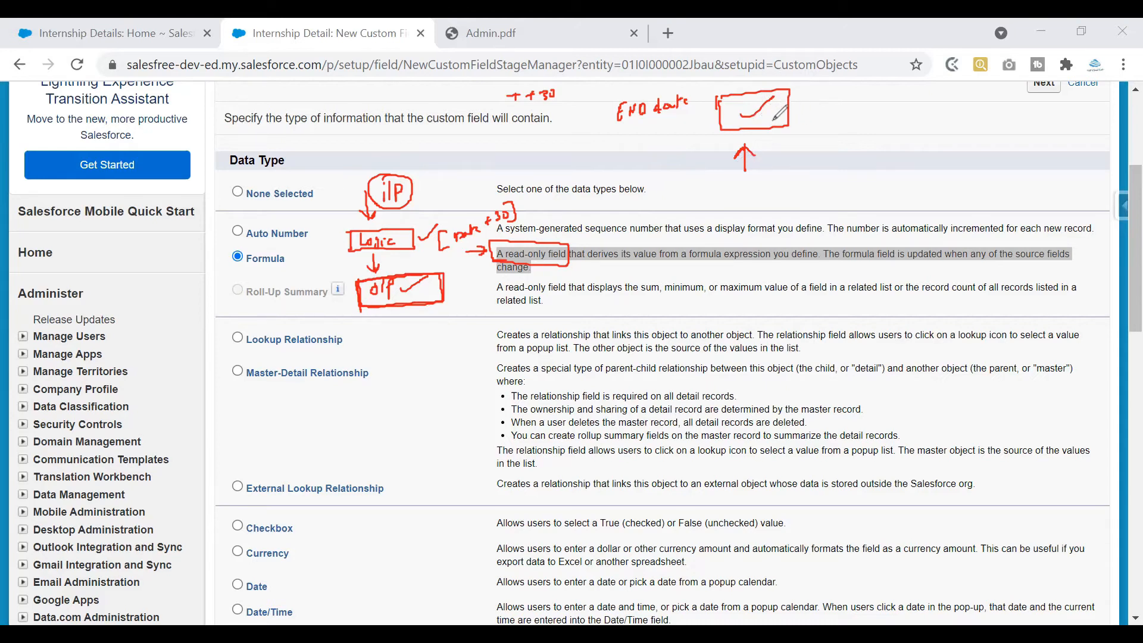
drag(818, 135, 823, 142)
mouse_move(827, 138)
mouse_down()
mouse_move(823, 166)
mouse_move(856, 145)
mouse_up()
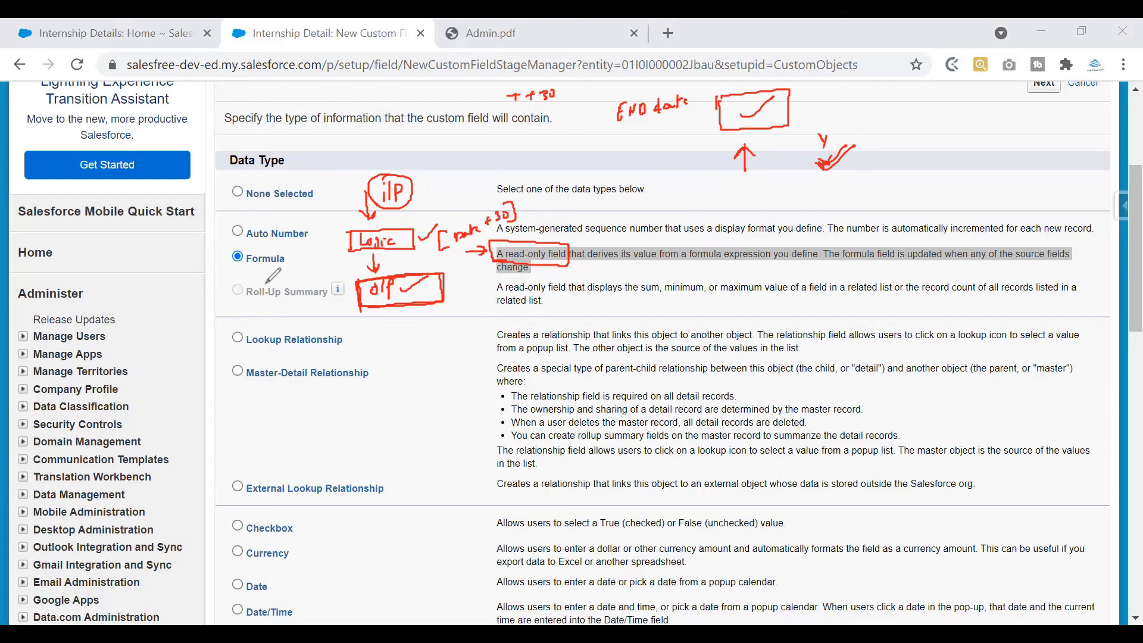
drag(796, 110, 837, 123)
drag(816, 126, 838, 124)
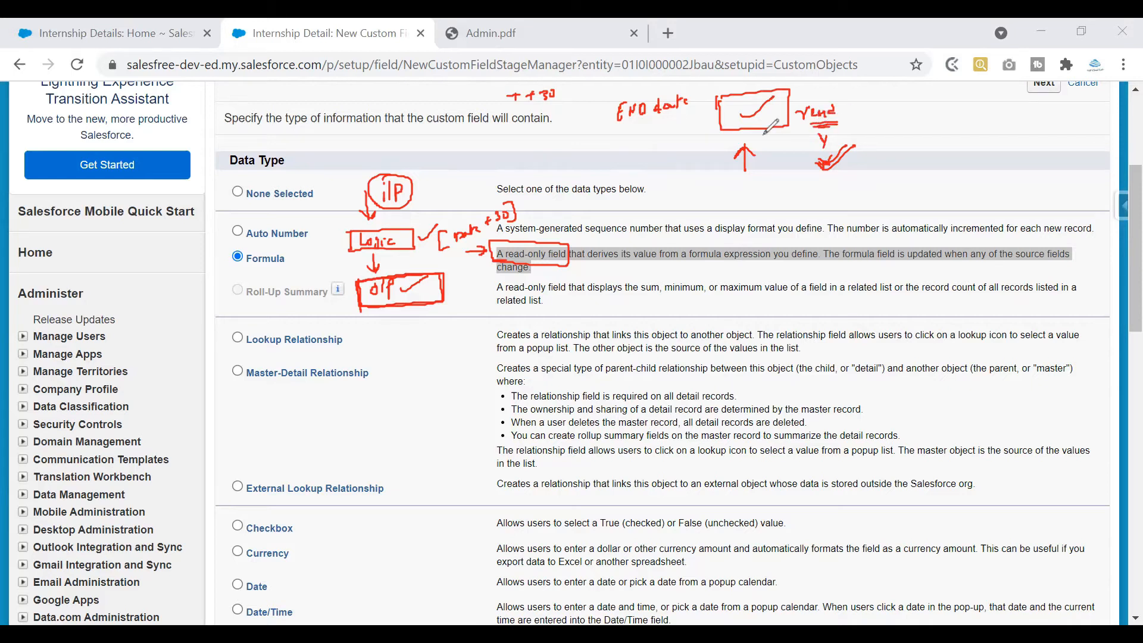
drag(541, 221, 570, 214)
mouse_move(421, 217)
mouse_down()
mouse_move(450, 204)
mouse_move(507, 200)
mouse_move(505, 210)
mouse_up()
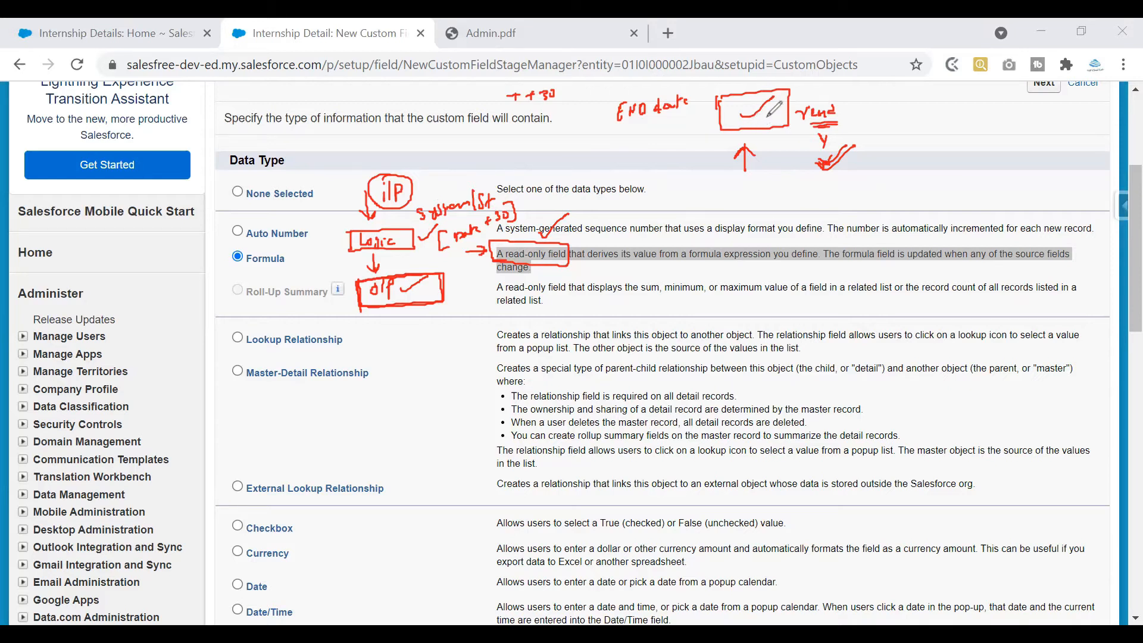
drag(501, 88, 569, 78)
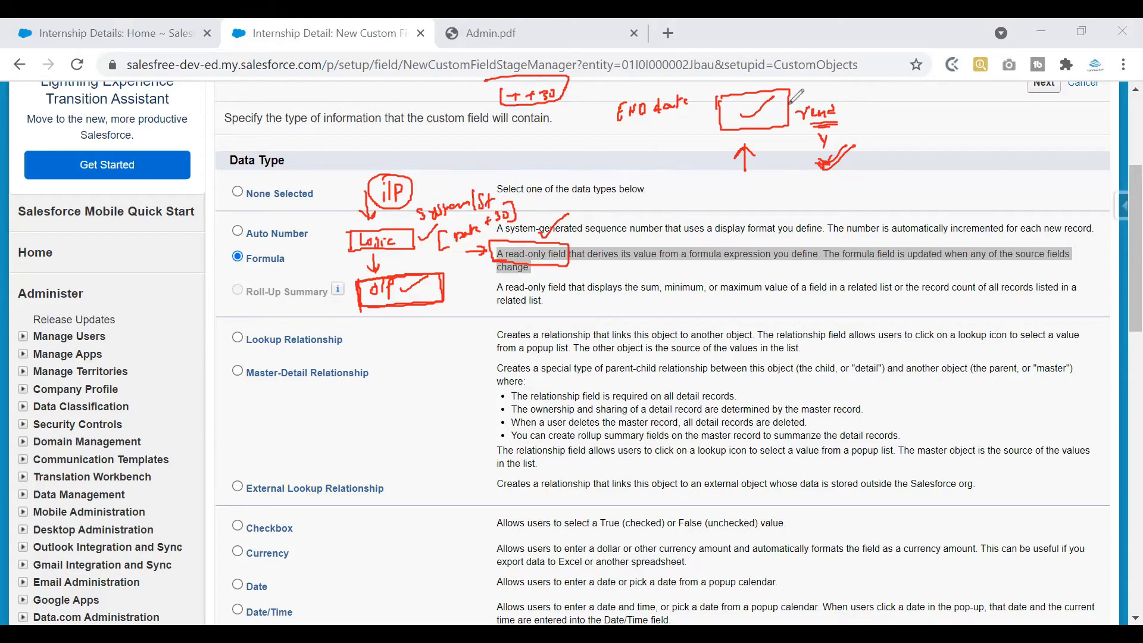
mouse_move(813, 98)
mouse_down()
mouse_move(798, 125)
mouse_move(815, 98)
mouse_up()
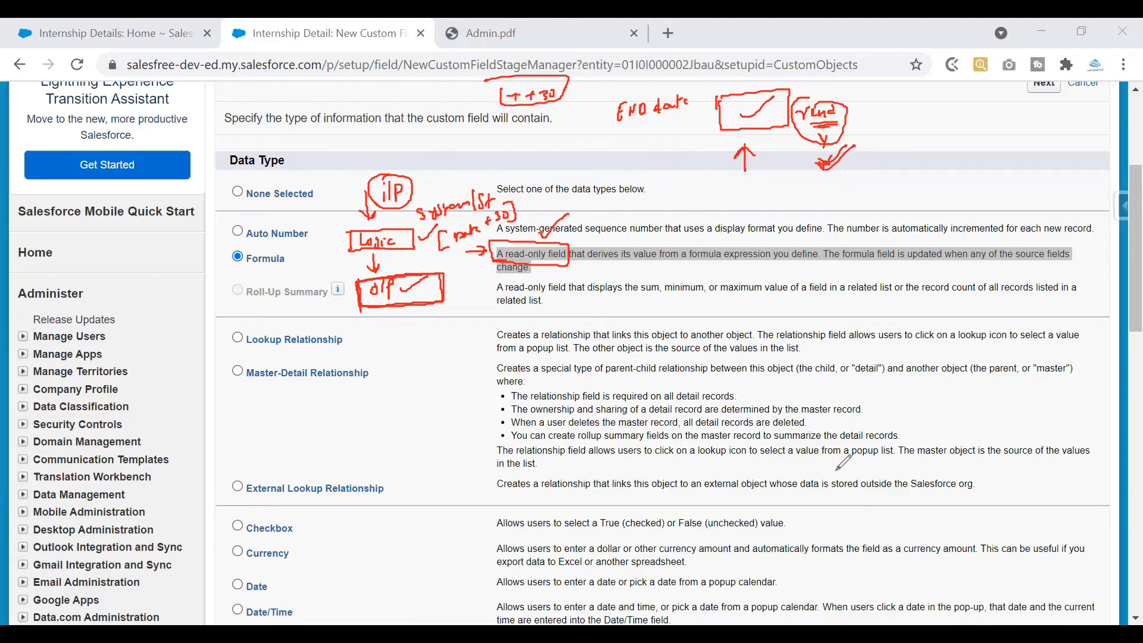
key(e)
mouse_move(498, 259)
mouse_down()
mouse_move(558, 258)
mouse_move(563, 241)
mouse_move(495, 244)
mouse_move(498, 264)
mouse_move(470, 237)
mouse_up()
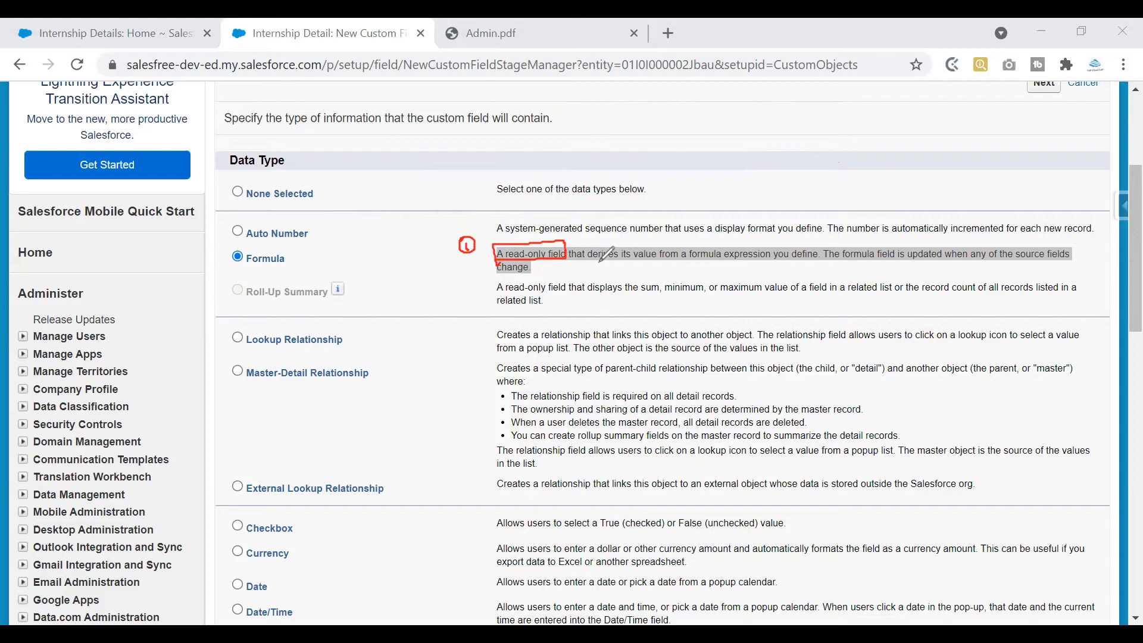
mouse_move(574, 261)
mouse_down()
mouse_move(825, 268)
mouse_move(824, 245)
mouse_move(748, 243)
mouse_move(595, 244)
mouse_move(571, 263)
mouse_move(601, 234)
mouse_up()
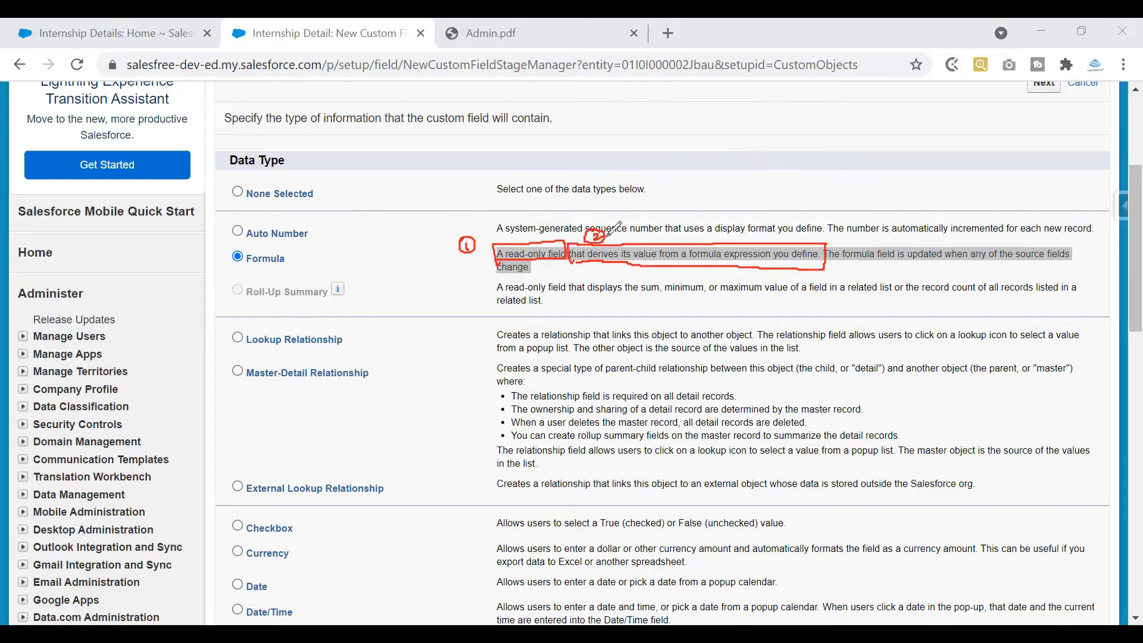
mouse_move(683, 156)
mouse_down()
mouse_move(698, 174)
mouse_move(830, 160)
mouse_move(866, 175)
mouse_up()
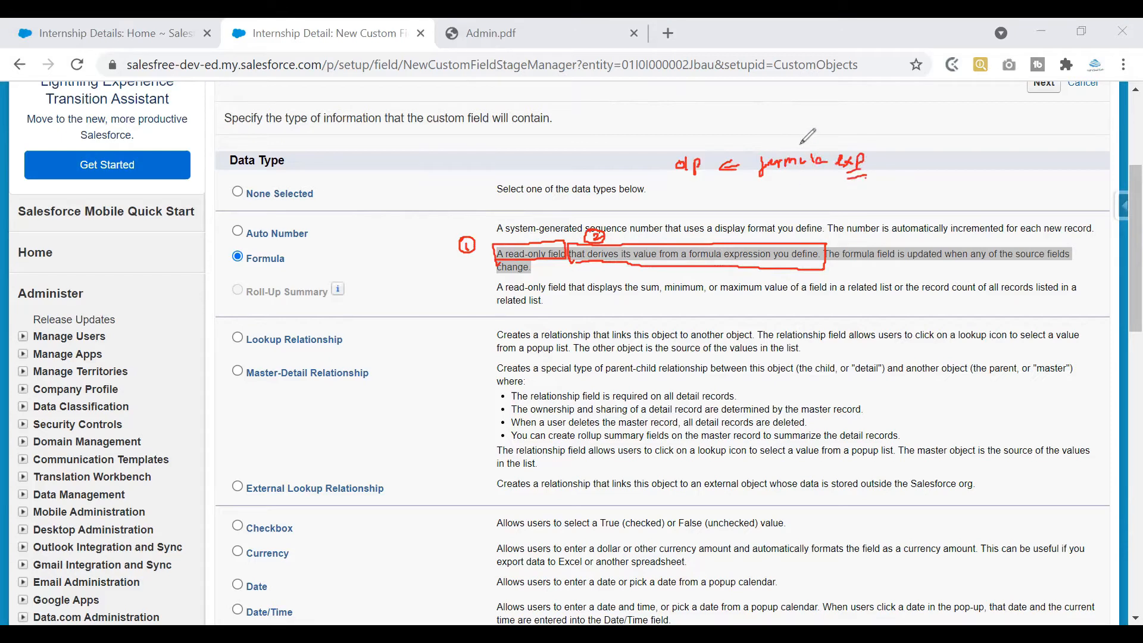
mouse_move(744, 155)
mouse_down()
mouse_move(875, 185)
mouse_move(850, 149)
mouse_move(741, 151)
mouse_up()
mouse_move(861, 142)
mouse_down()
mouse_move(902, 158)
mouse_move(937, 153)
mouse_move(942, 168)
mouse_move(958, 161)
mouse_up()
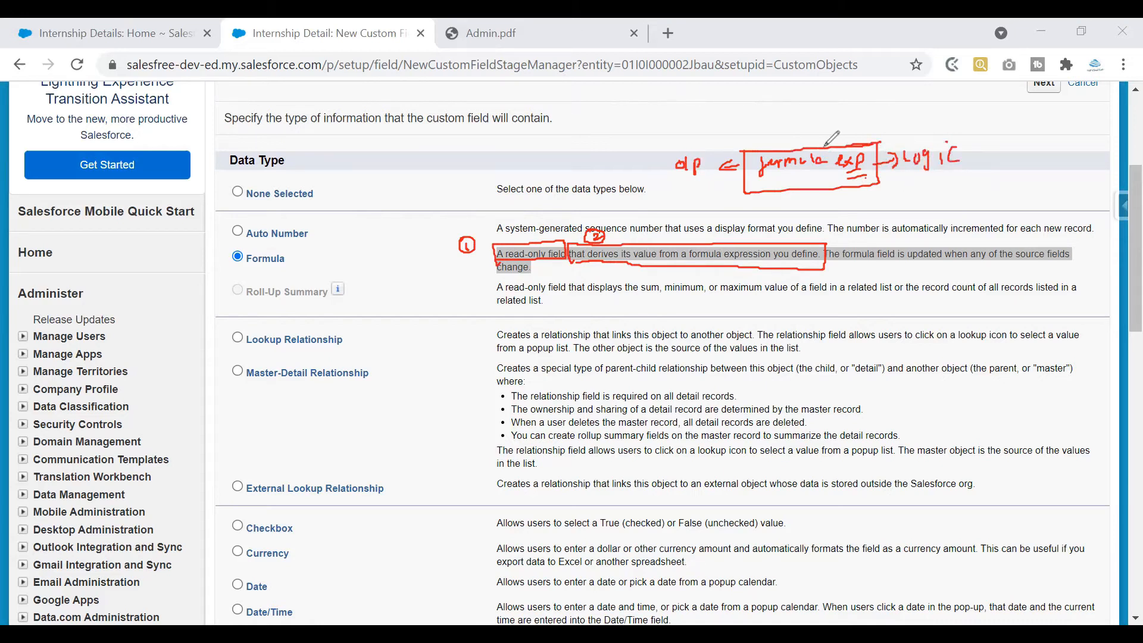
mouse_move(791, 109)
mouse_down()
mouse_move(801, 144)
mouse_move(821, 114)
mouse_up()
drag(831, 115, 833, 107)
drag(831, 271, 1068, 270)
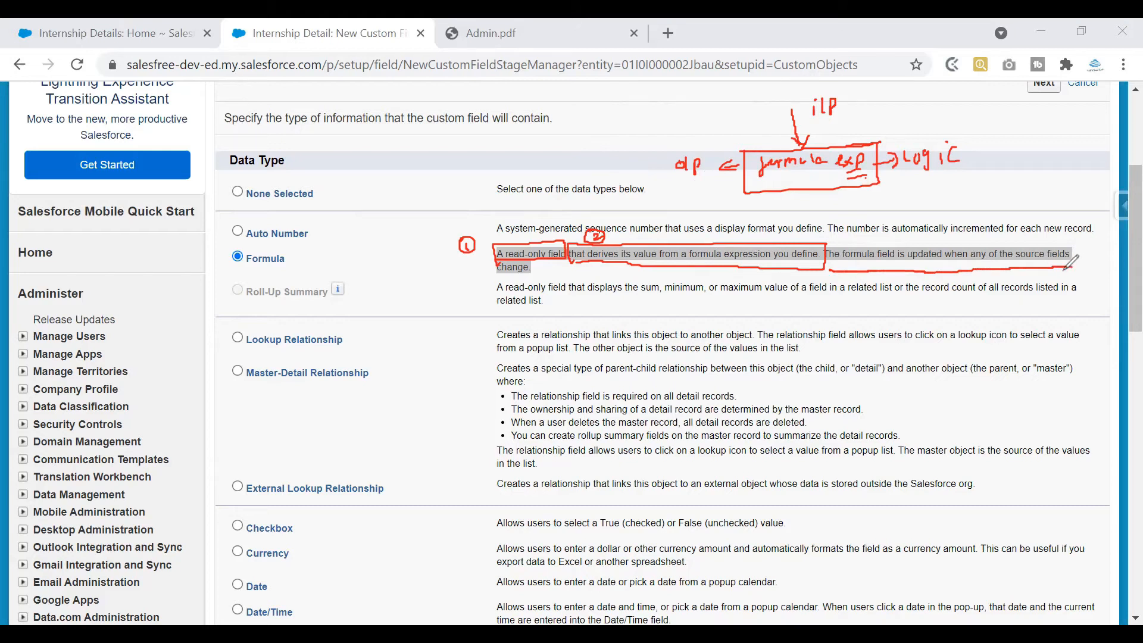
drag(503, 284, 529, 284)
mouse_move(853, 93)
mouse_down()
mouse_move(864, 105)
mouse_move(960, 99)
mouse_up()
drag(817, 121, 837, 119)
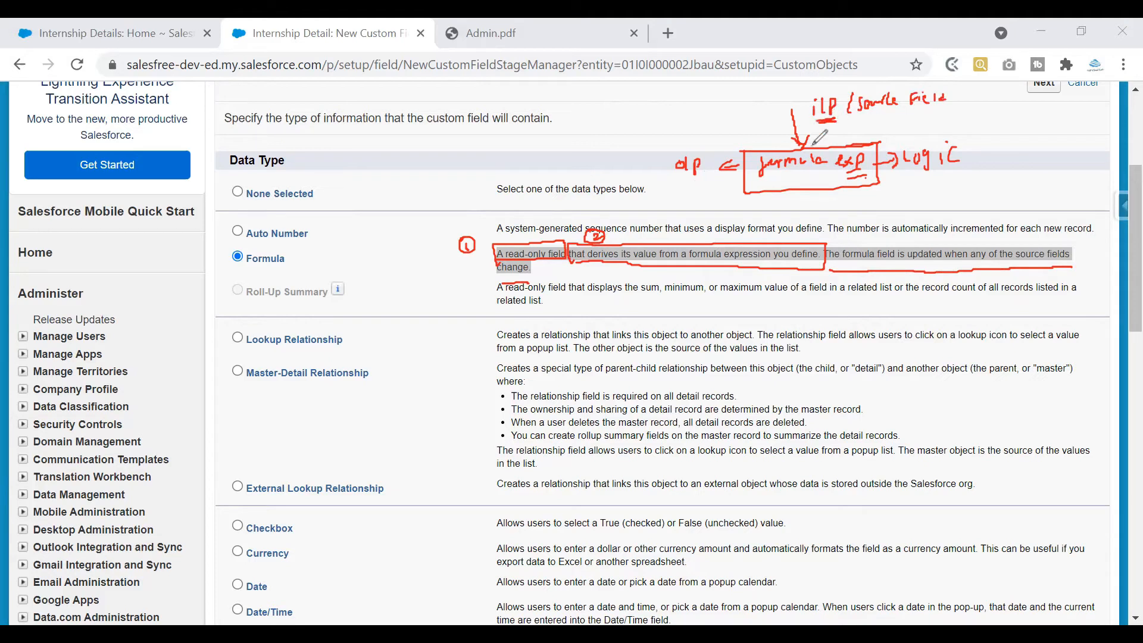
drag(685, 189, 701, 182)
mouse_move(798, 134)
mouse_down()
mouse_move(801, 111)
mouse_move(802, 133)
mouse_up()
drag(668, 158, 693, 144)
mouse_move(556, 105)
mouse_down()
mouse_move(570, 103)
mouse_move(560, 146)
mouse_up()
drag(555, 140, 543, 170)
mouse_move(538, 170)
mouse_down()
mouse_move(537, 181)
mouse_move(552, 177)
mouse_up()
drag(554, 166, 559, 176)
drag(566, 168, 592, 97)
mouse_move(610, 109)
mouse_down()
mouse_move(623, 107)
mouse_move(616, 119)
mouse_up()
mouse_move(621, 115)
mouse_down()
mouse_move(641, 113)
mouse_move(625, 144)
mouse_up()
mouse_move(620, 137)
mouse_down()
mouse_move(630, 137)
mouse_move(625, 169)
mouse_up()
drag(621, 165, 629, 164)
drag(631, 160, 632, 167)
drag(639, 161, 628, 183)
drag(645, 112, 663, 106)
drag(628, 187, 648, 177)
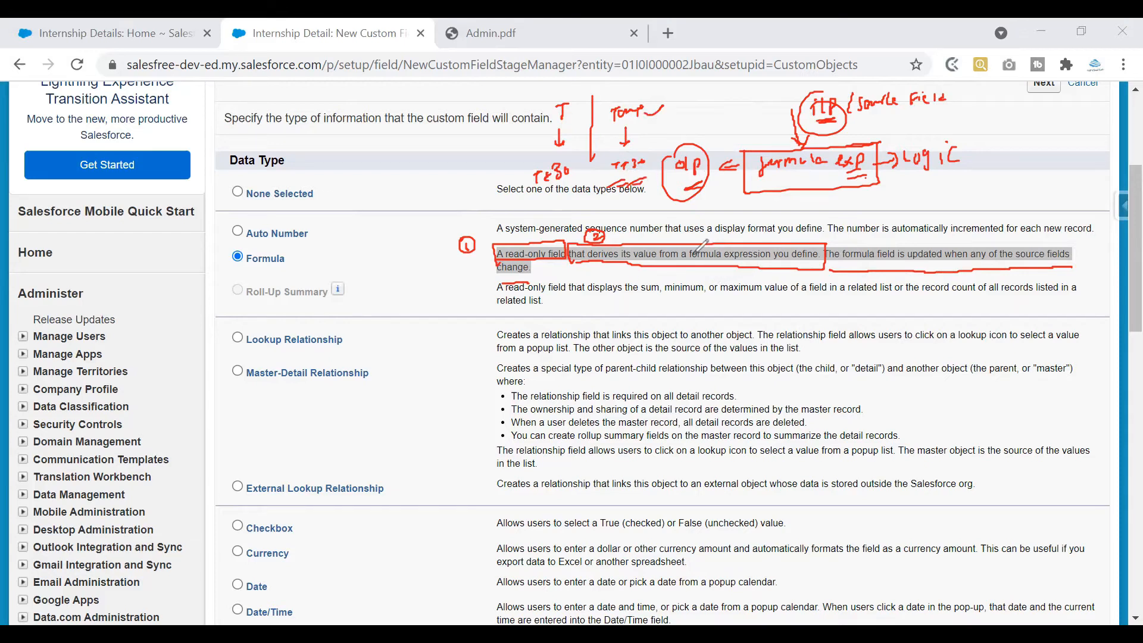
drag(945, 236, 960, 237)
key(Escape)
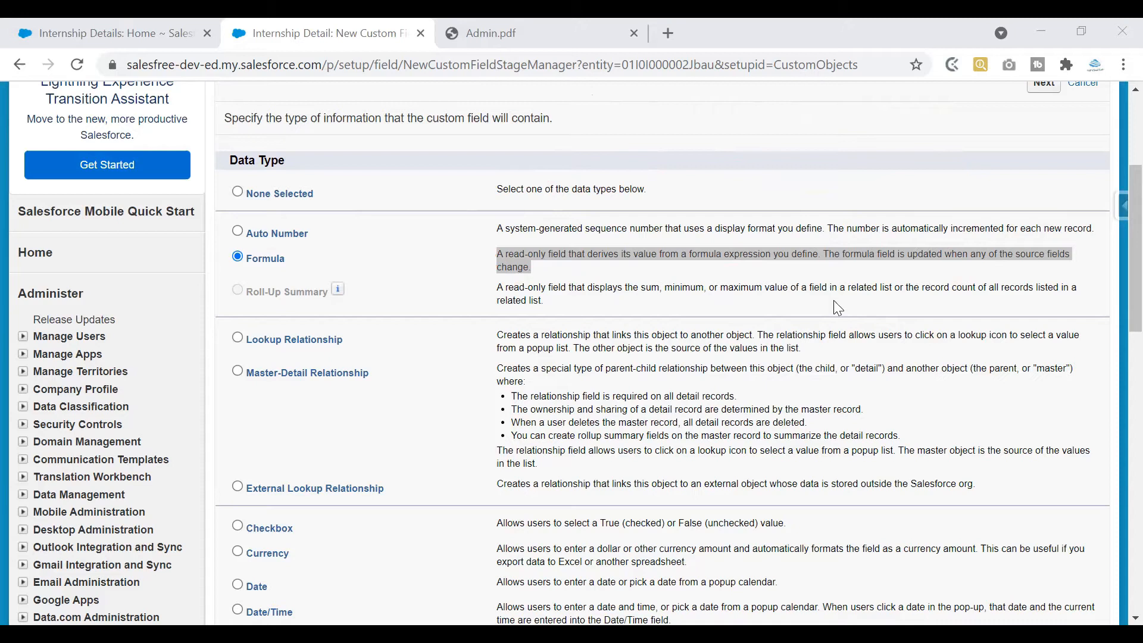
Proceed from the Formula data type selection to the output-type step
double_click(834, 288)
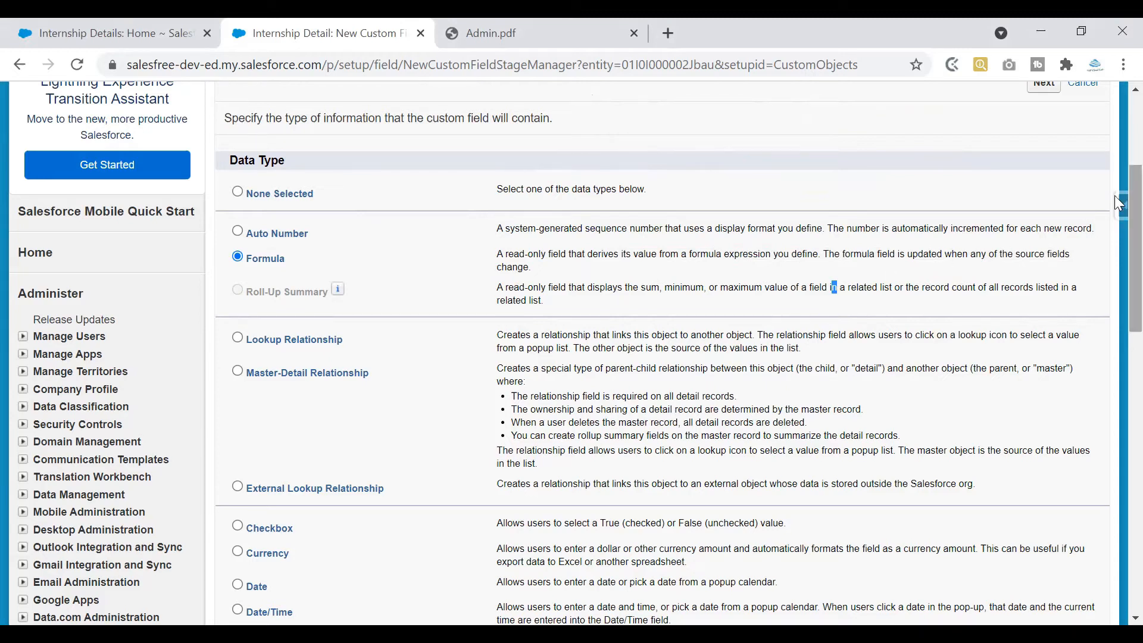
scroll(1114, 196, up, 1)
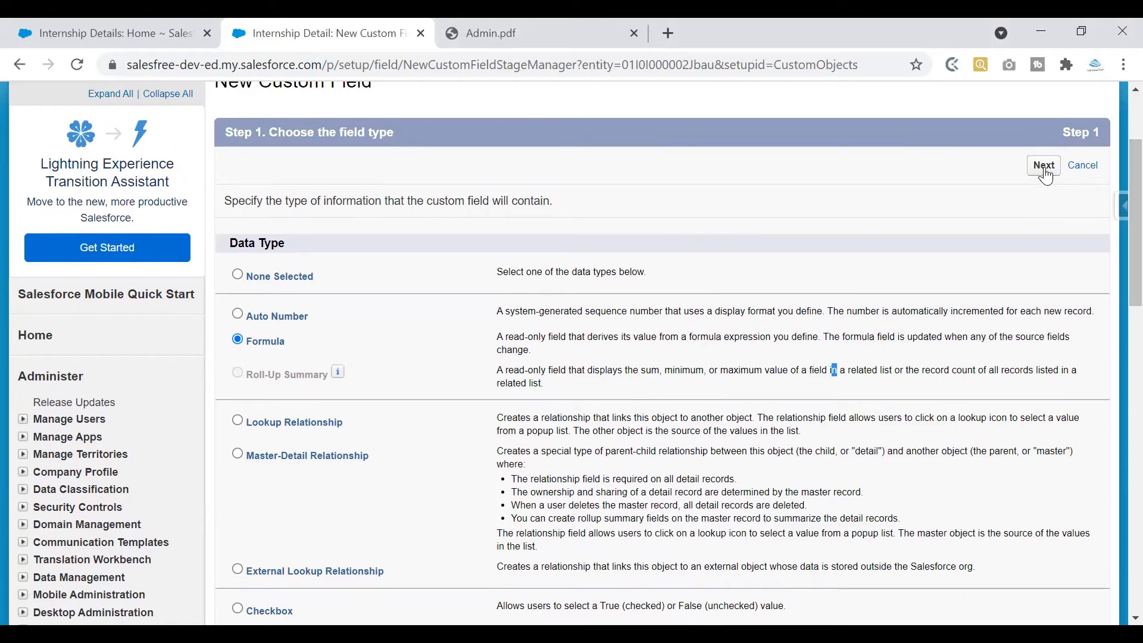
click(1045, 173)
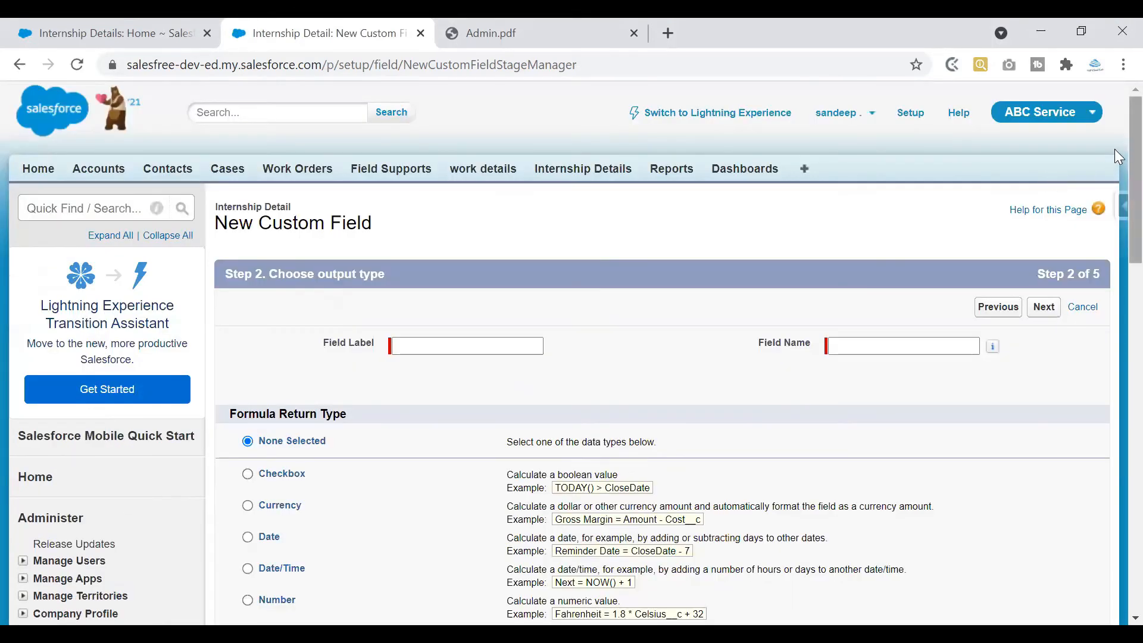
scroll(1117, 153, down, 1)
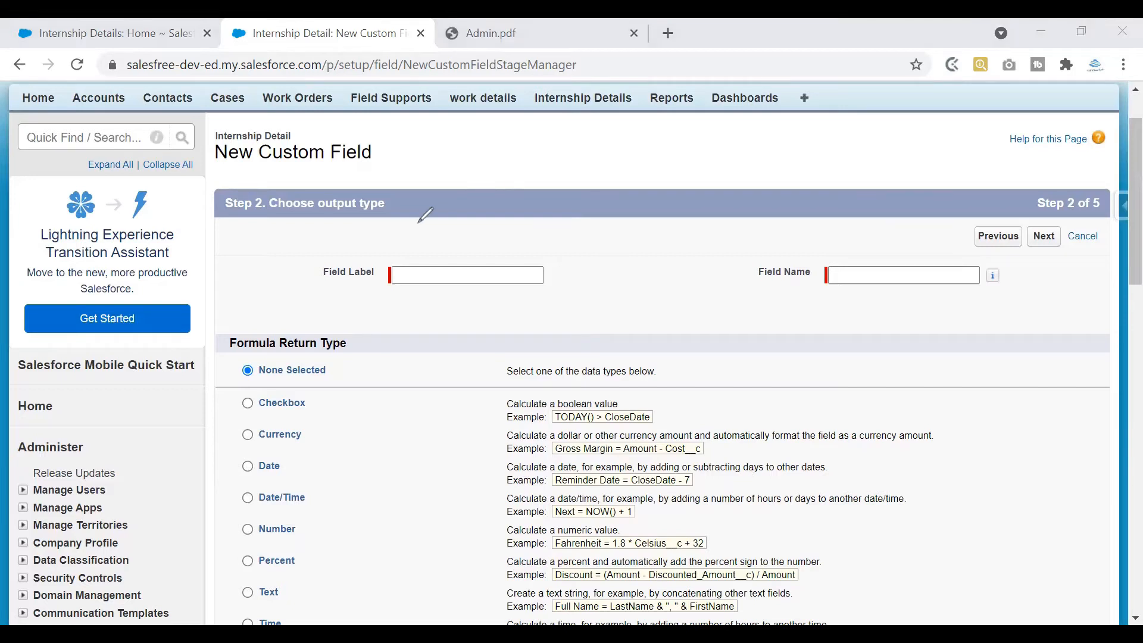
drag(270, 216, 375, 217)
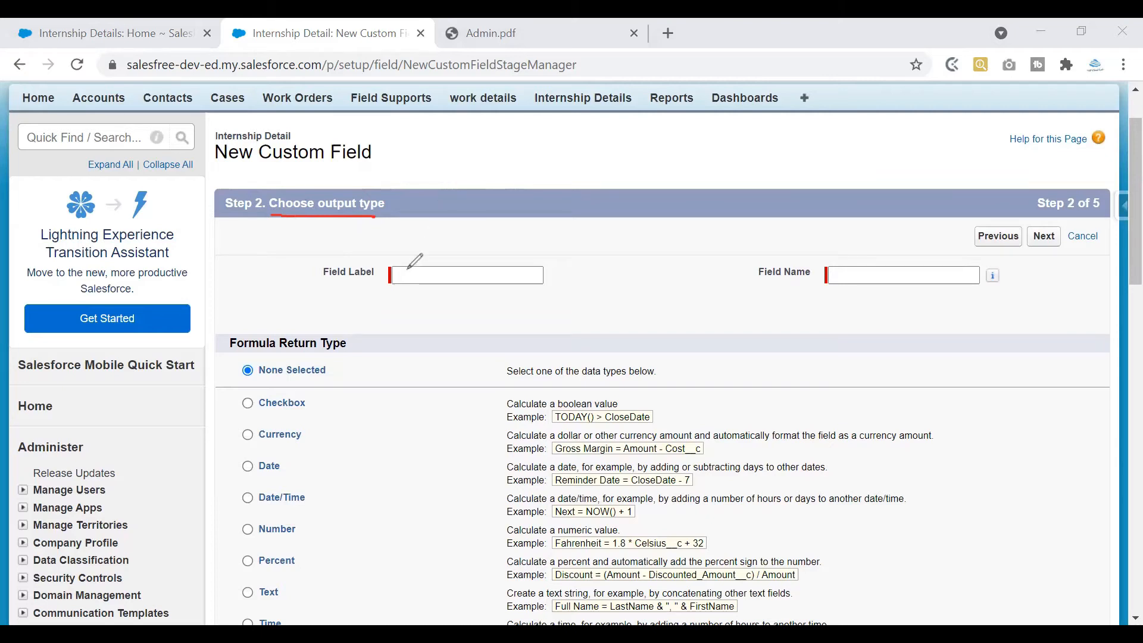
drag(407, 253, 447, 239)
drag(835, 260, 873, 248)
mouse_move(481, 139)
mouse_down()
mouse_move(517, 147)
mouse_move(587, 131)
mouse_up()
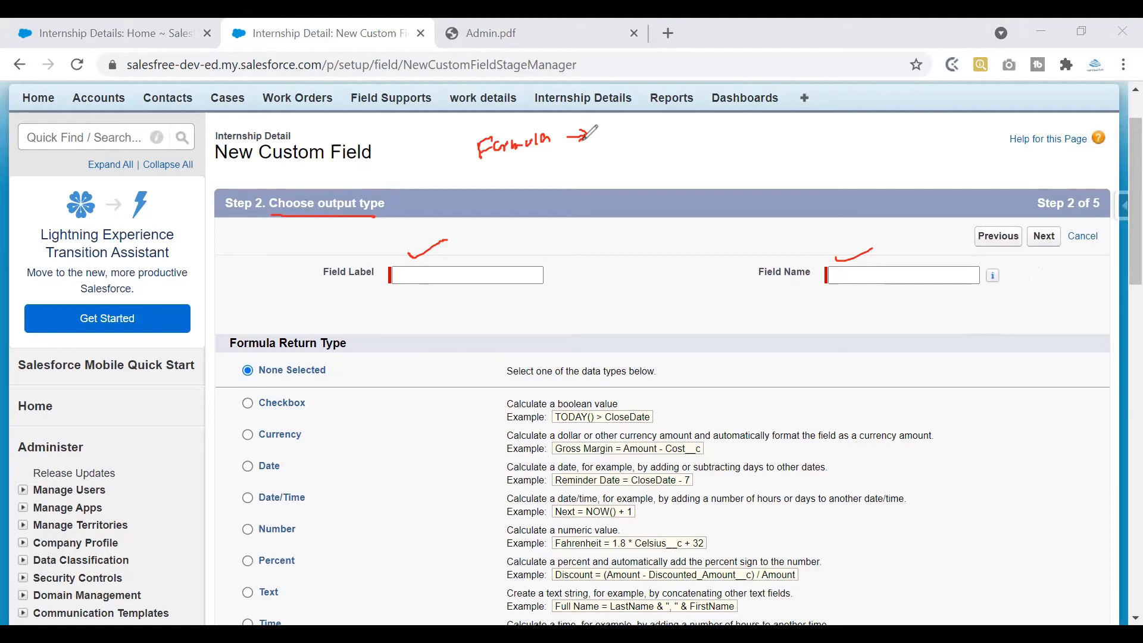
mouse_move(516, 174)
mouse_down()
mouse_move(519, 186)
mouse_move(549, 185)
mouse_up()
mouse_move(564, 174)
mouse_down()
mouse_move(500, 202)
mouse_move(498, 175)
mouse_move(526, 172)
mouse_move(504, 181)
mouse_up()
mouse_move(483, 185)
mouse_down()
mouse_move(503, 183)
mouse_move(463, 191)
mouse_up()
drag(467, 184, 476, 178)
drag(583, 176, 604, 172)
mouse_move(597, 169)
mouse_down()
mouse_move(619, 166)
mouse_move(623, 178)
mouse_up()
mouse_move(636, 162)
mouse_down()
mouse_move(636, 189)
mouse_move(639, 175)
mouse_up()
mouse_move(632, 143)
mouse_down()
mouse_move(613, 156)
mouse_move(635, 141)
mouse_move(700, 151)
mouse_up()
mouse_move(635, 206)
mouse_down()
mouse_move(647, 205)
mouse_move(642, 215)
mouse_up()
drag(647, 210, 662, 214)
mouse_move(658, 208)
mouse_down()
mouse_move(658, 238)
mouse_move(673, 238)
mouse_move(651, 269)
mouse_move(732, 257)
mouse_up()
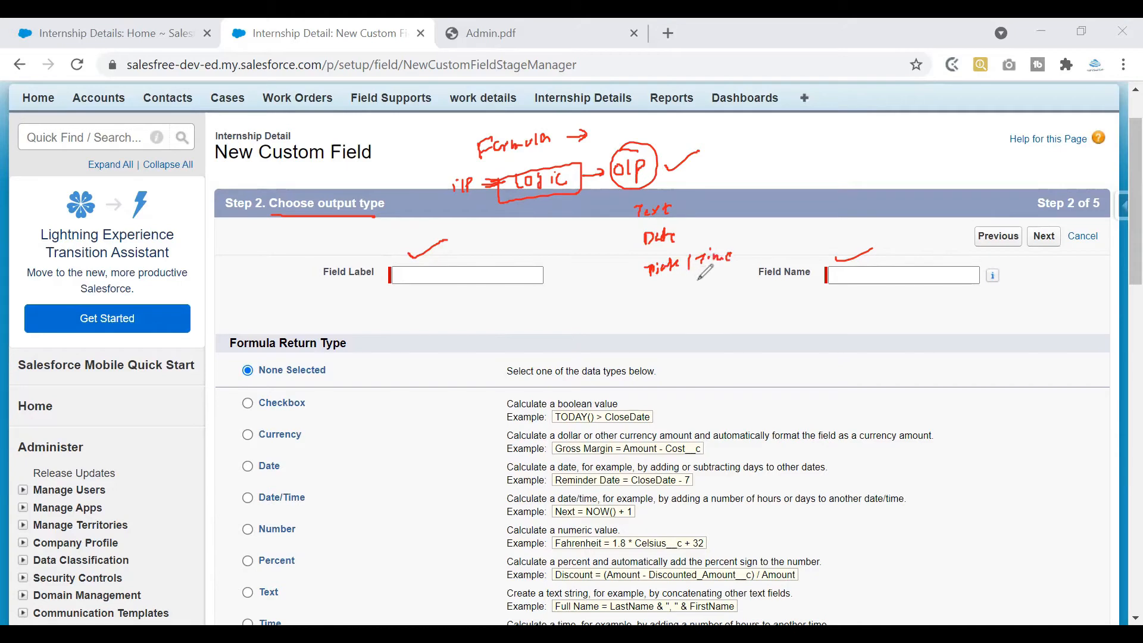
drag(675, 293, 741, 288)
key(e)
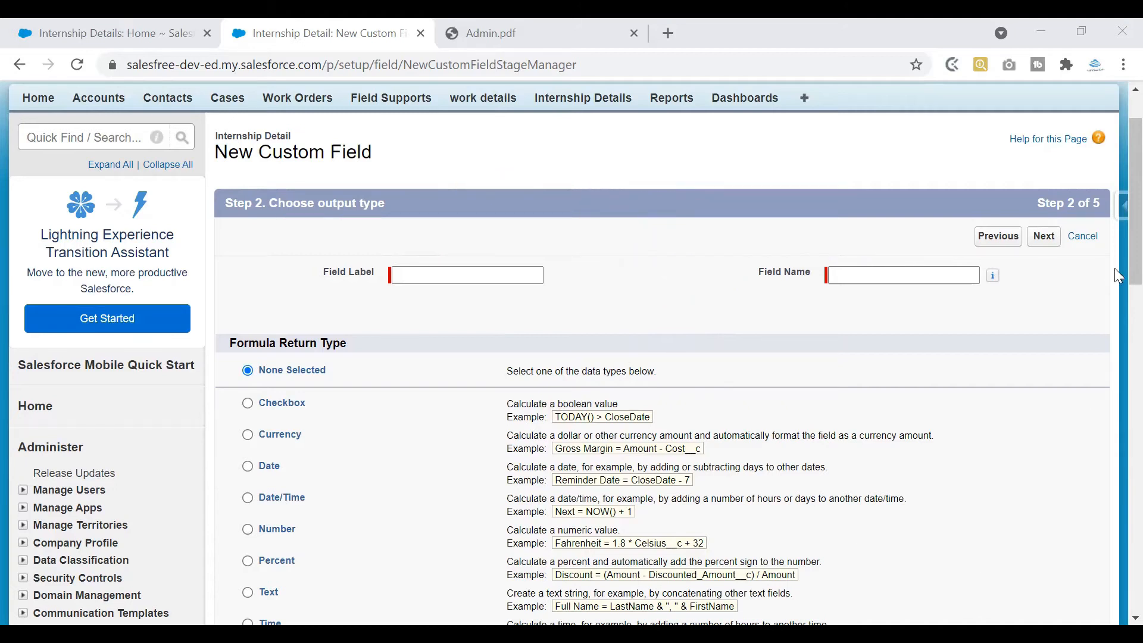
scroll(1119, 277, down, 2)
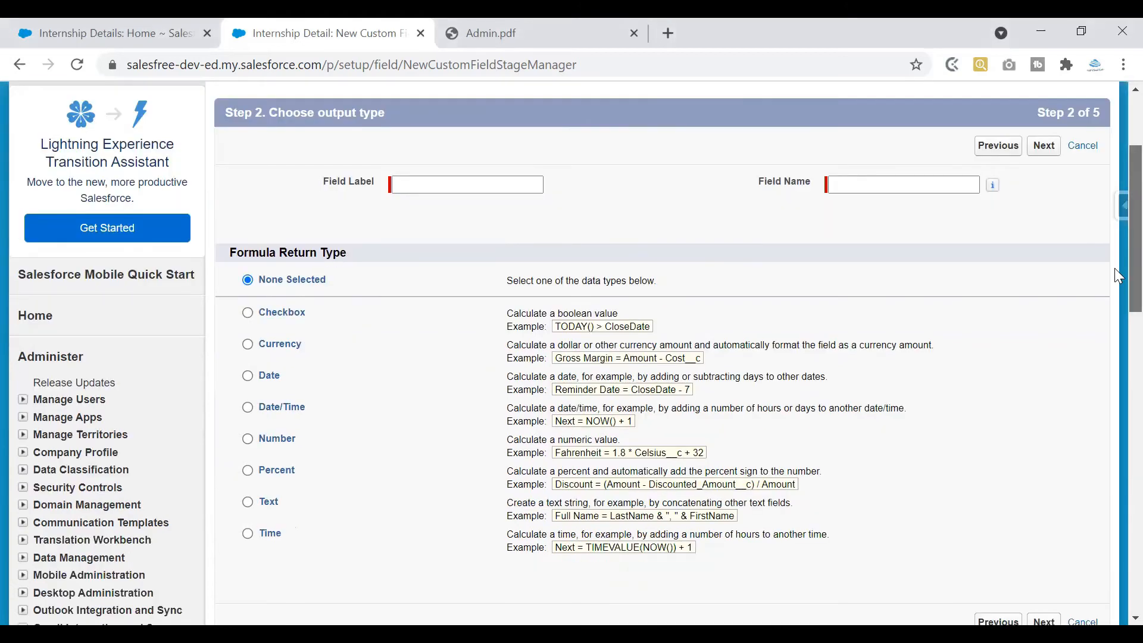
click(443, 183)
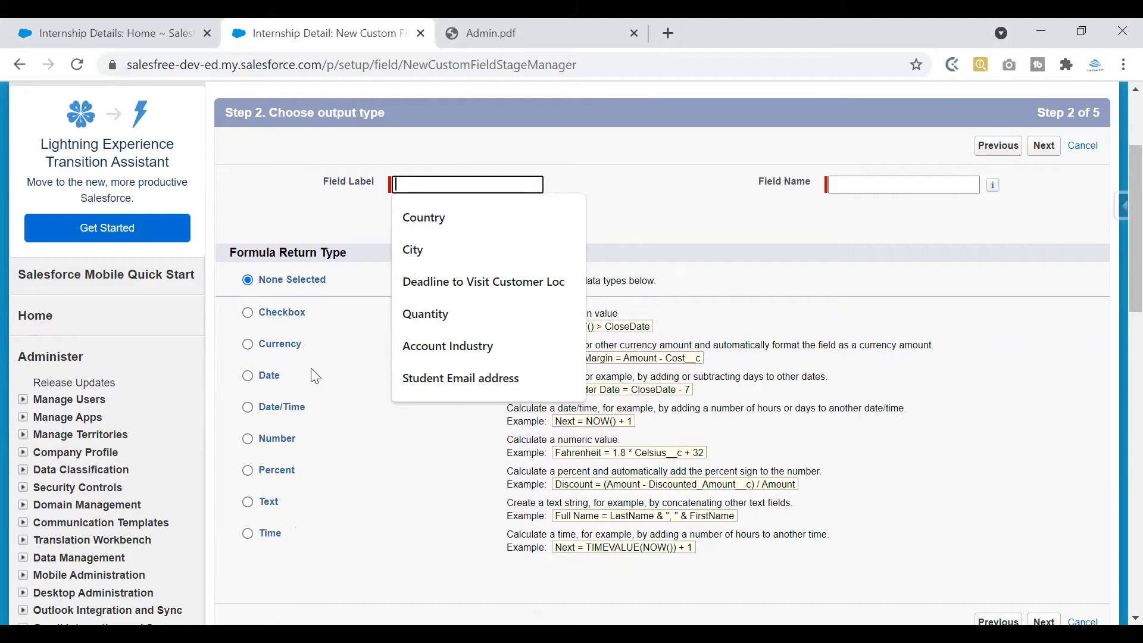
drag(231, 257, 334, 236)
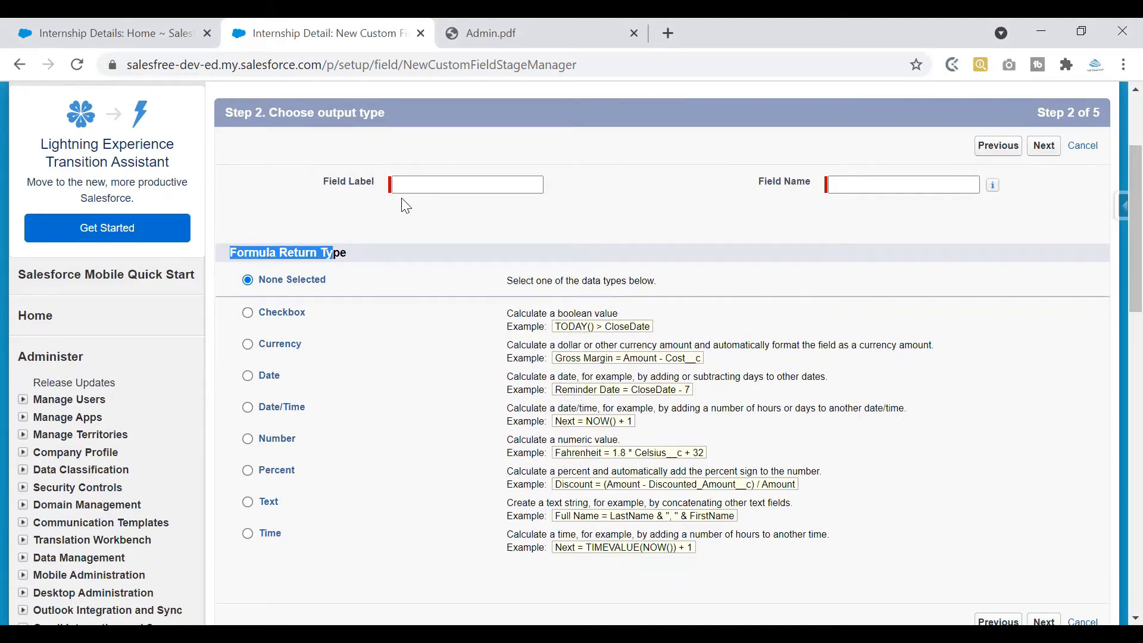
Label the formula field 'End Date' so its Field Name fills in as End_Date
click(413, 184)
text(End Date)
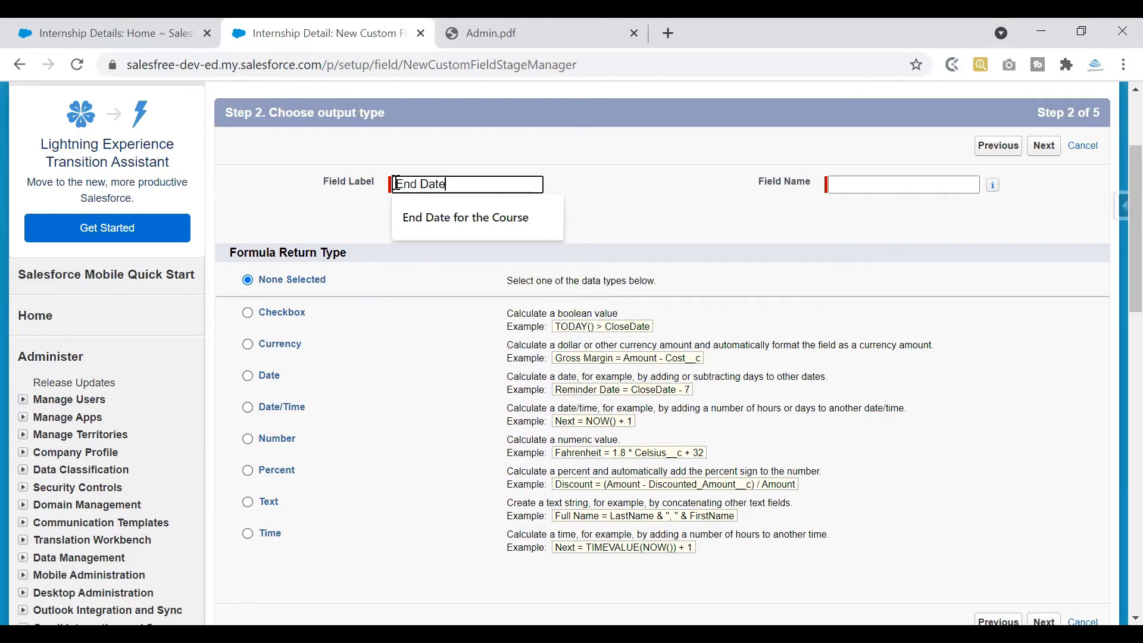
click(642, 178)
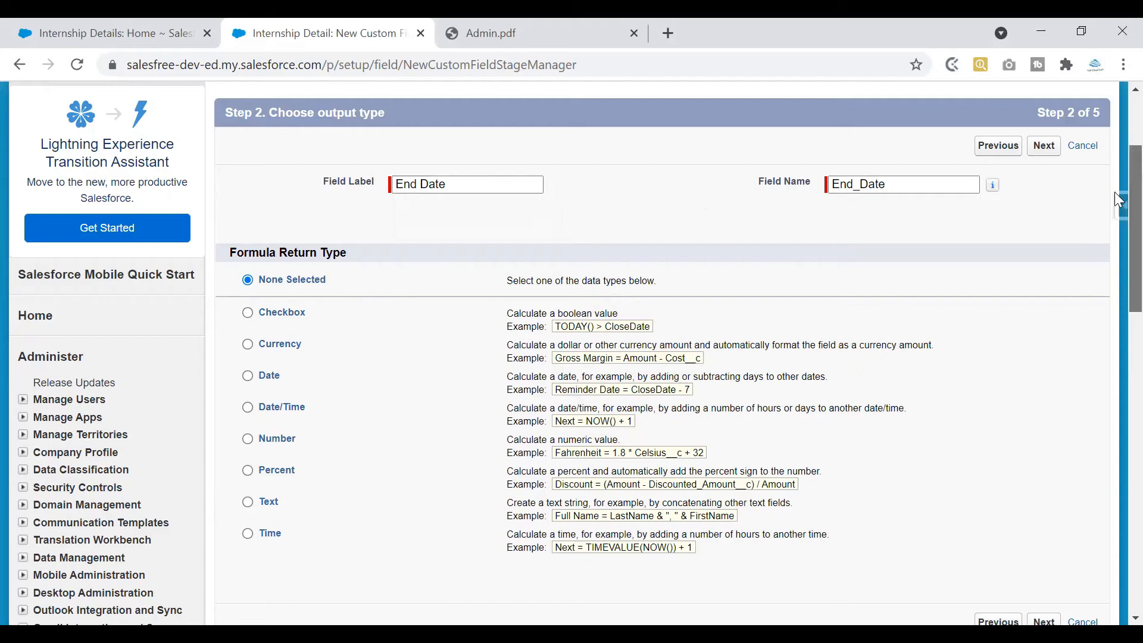
scroll(1115, 205, down, 2)
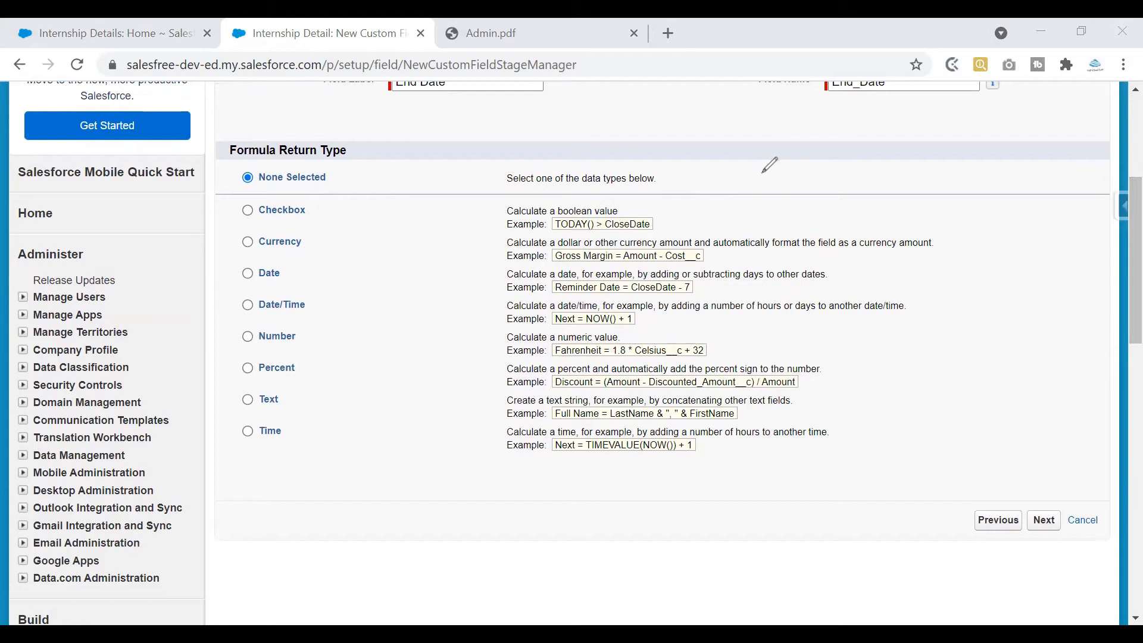
mouse_move(768, 172)
mouse_down()
mouse_move(893, 167)
mouse_move(920, 153)
mouse_move(938, 169)
mouse_up()
mouse_move(860, 193)
mouse_down()
mouse_move(888, 189)
mouse_move(876, 211)
mouse_move(888, 226)
mouse_move(976, 219)
mouse_up()
drag(969, 226, 991, 226)
mouse_move(1005, 221)
mouse_down()
mouse_move(1036, 214)
mouse_move(1034, 228)
mouse_up()
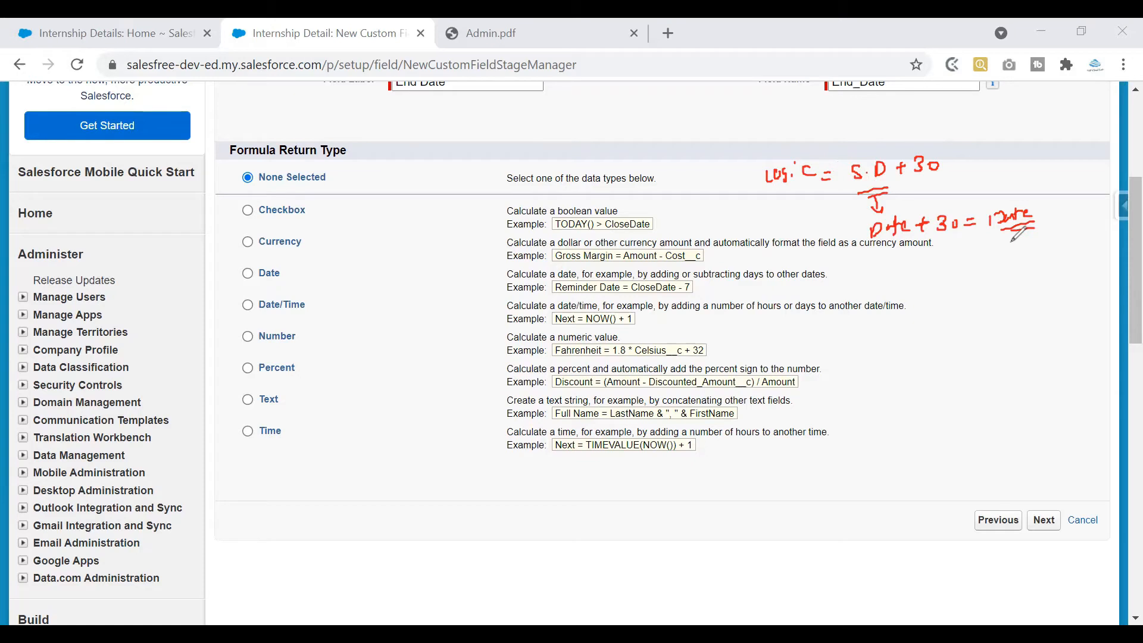
drag(1036, 219, 1068, 195)
drag(875, 265, 943, 263)
drag(937, 257, 945, 269)
drag(954, 258, 989, 260)
drag(981, 266, 990, 264)
mouse_move(1010, 262)
mouse_down()
mouse_move(1017, 239)
mouse_move(1048, 238)
mouse_up()
mouse_move(1007, 241)
mouse_down()
mouse_move(1008, 263)
mouse_move(1062, 260)
mouse_up()
mouse_move(1016, 293)
mouse_down()
mouse_move(1043, 277)
mouse_move(1080, 292)
mouse_move(1084, 277)
mouse_up()
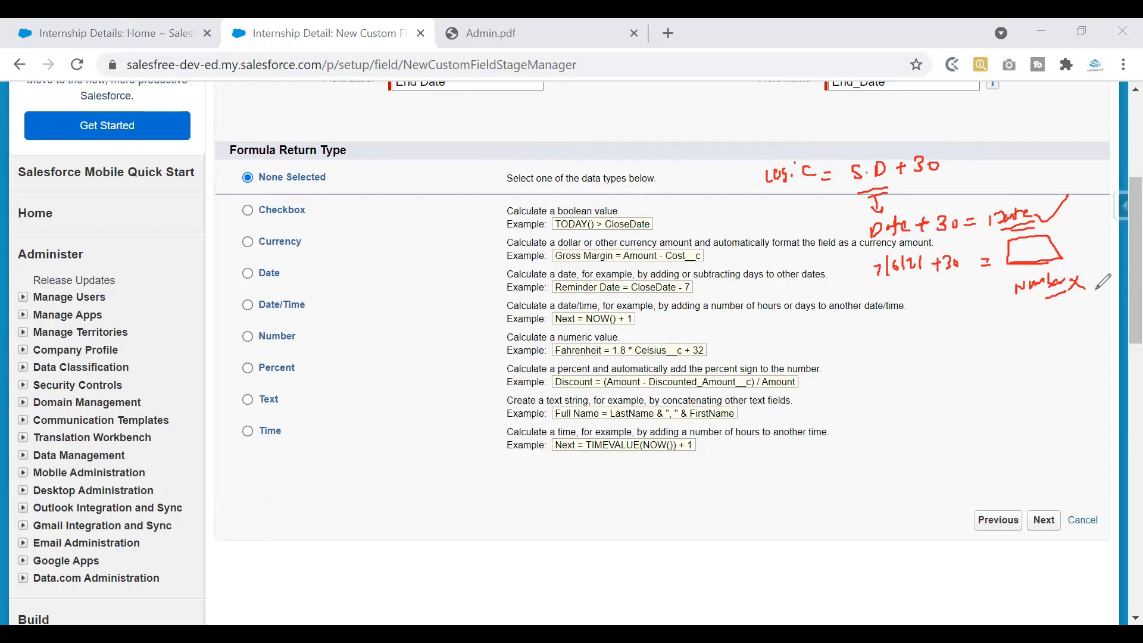
drag(832, 369, 1100, 337)
drag(859, 356, 870, 418)
drag(1057, 324, 1061, 357)
mouse_move(896, 383)
mouse_down()
mouse_move(1038, 359)
mouse_move(1046, 386)
mouse_up()
drag(1052, 377, 994, 400)
drag(988, 394, 1000, 392)
mouse_move(1058, 325)
mouse_down()
mouse_move(1059, 355)
mouse_move(1058, 341)
mouse_move(1103, 372)
mouse_up()
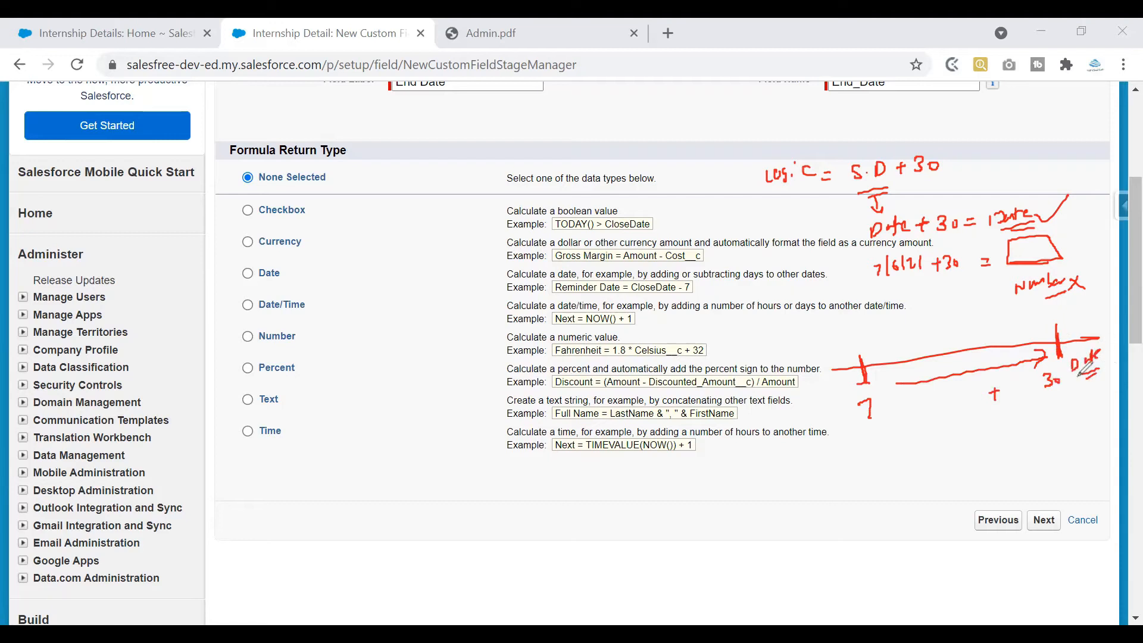
drag(554, 118, 624, 119)
mouse_move(641, 107)
mouse_down()
mouse_move(640, 127)
mouse_move(667, 116)
mouse_up()
mouse_move(661, 109)
mouse_down()
mouse_move(661, 124)
mouse_move(686, 120)
mouse_up()
mouse_move(694, 118)
mouse_down()
mouse_move(738, 123)
mouse_move(708, 111)
mouse_up()
mouse_move(725, 132)
mouse_down()
mouse_move(722, 144)
mouse_move(738, 132)
mouse_up()
drag(740, 133, 791, 124)
drag(629, 138, 650, 135)
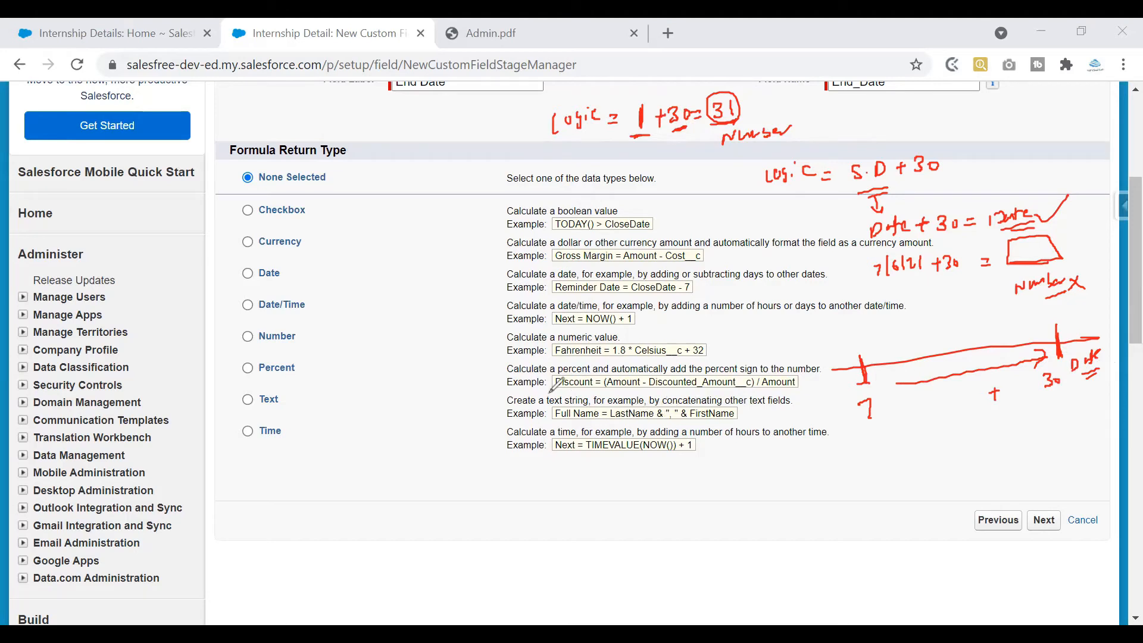
drag(752, 415, 815, 417)
mouse_move(707, 473)
mouse_down()
mouse_move(589, 485)
mouse_move(619, 497)
mouse_move(615, 520)
mouse_up()
drag(623, 511, 653, 499)
mouse_move(648, 494)
mouse_down()
mouse_move(648, 507)
mouse_move(675, 490)
mouse_up()
mouse_move(687, 496)
mouse_down()
mouse_move(707, 513)
mouse_move(733, 500)
mouse_up()
drag(636, 511, 635, 513)
drag(638, 522, 655, 517)
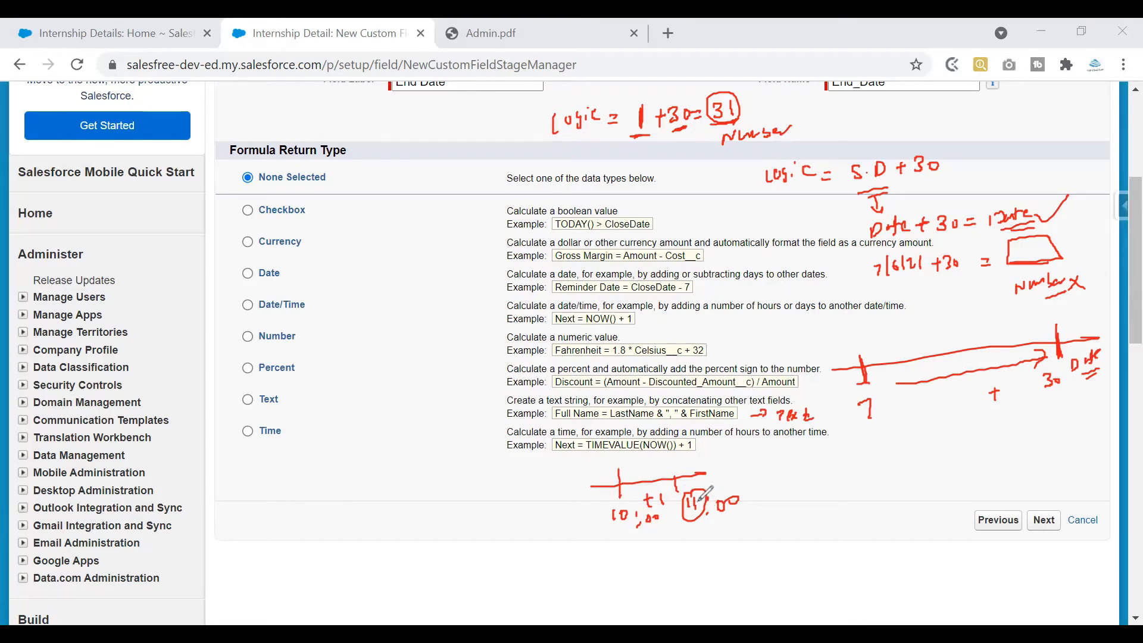
drag(243, 428, 273, 416)
drag(561, 140, 598, 136)
mouse_move(921, 279)
mouse_down()
mouse_move(896, 284)
mouse_move(926, 282)
mouse_up()
drag(921, 181, 939, 178)
drag(920, 188, 937, 184)
mouse_move(854, 147)
mouse_down()
mouse_move(886, 188)
mouse_move(845, 153)
mouse_move(859, 134)
mouse_up()
drag(866, 120, 868, 127)
drag(846, 270, 864, 254)
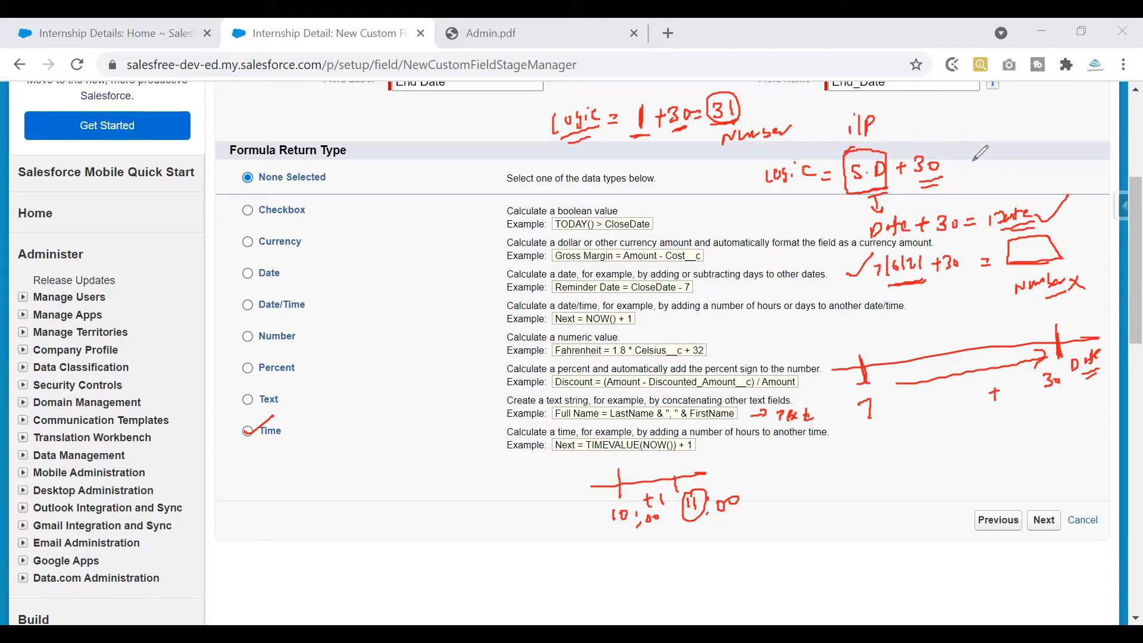
mouse_move(1004, 154)
mouse_down()
mouse_move(1019, 148)
mouse_move(1001, 197)
mouse_move(1038, 171)
mouse_move(999, 197)
mouse_move(1036, 197)
mouse_move(1057, 180)
mouse_up()
mouse_move(1070, 172)
mouse_down()
mouse_move(1068, 185)
mouse_move(1108, 175)
mouse_up()
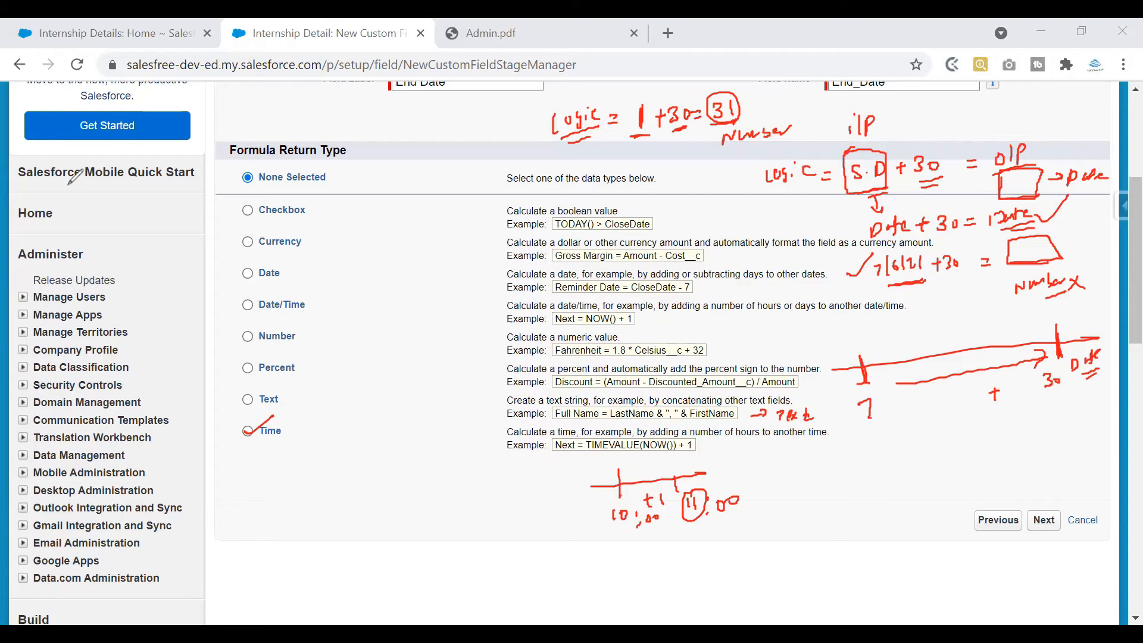
drag(236, 208, 228, 390)
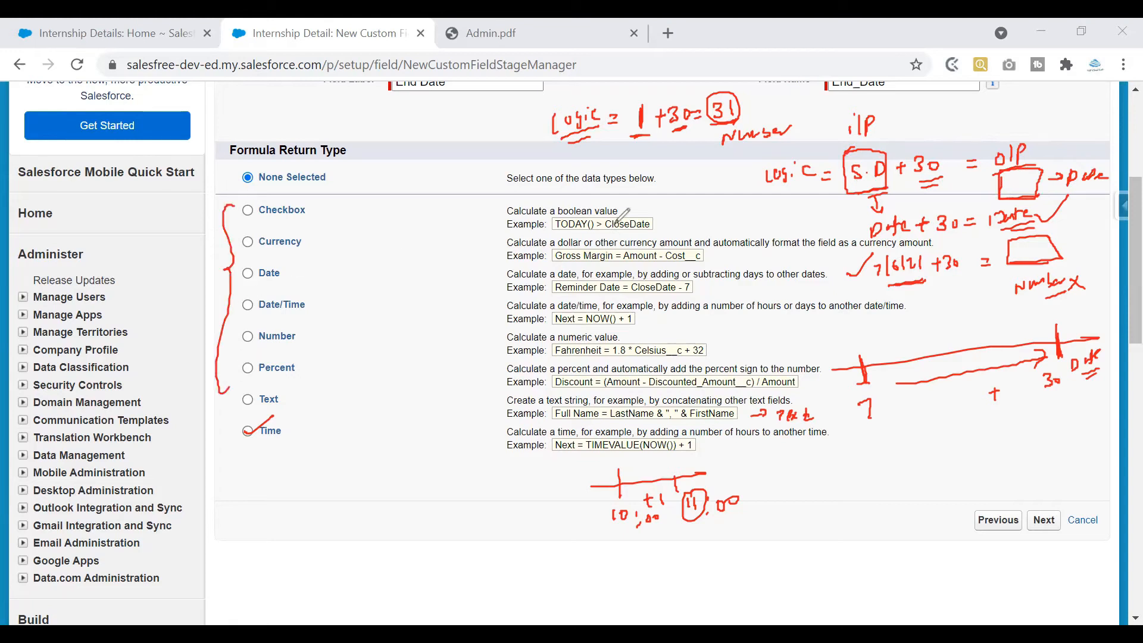
drag(630, 92, 651, 79)
mouse_move(633, 156)
mouse_down()
mouse_move(690, 126)
mouse_move(693, 143)
mouse_up()
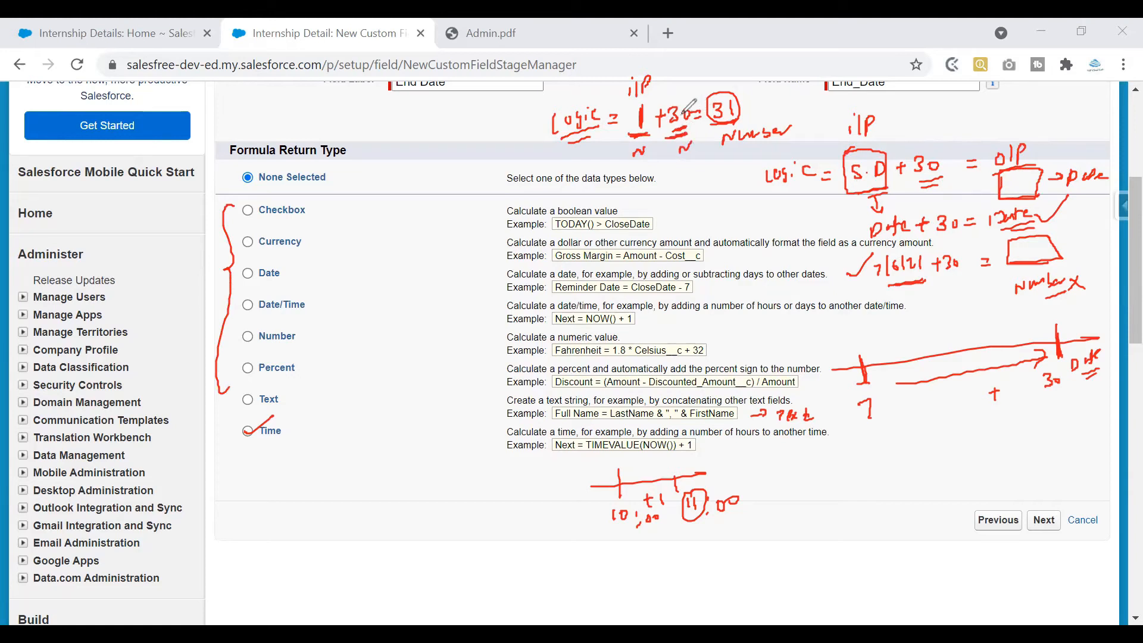
mouse_move(731, 136)
mouse_down()
mouse_move(730, 152)
mouse_move(754, 154)
mouse_up()
drag(558, 113, 529, 138)
mouse_move(735, 481)
mouse_down()
mouse_move(771, 457)
mouse_move(782, 459)
mouse_move(757, 488)
mouse_move(785, 468)
mouse_up()
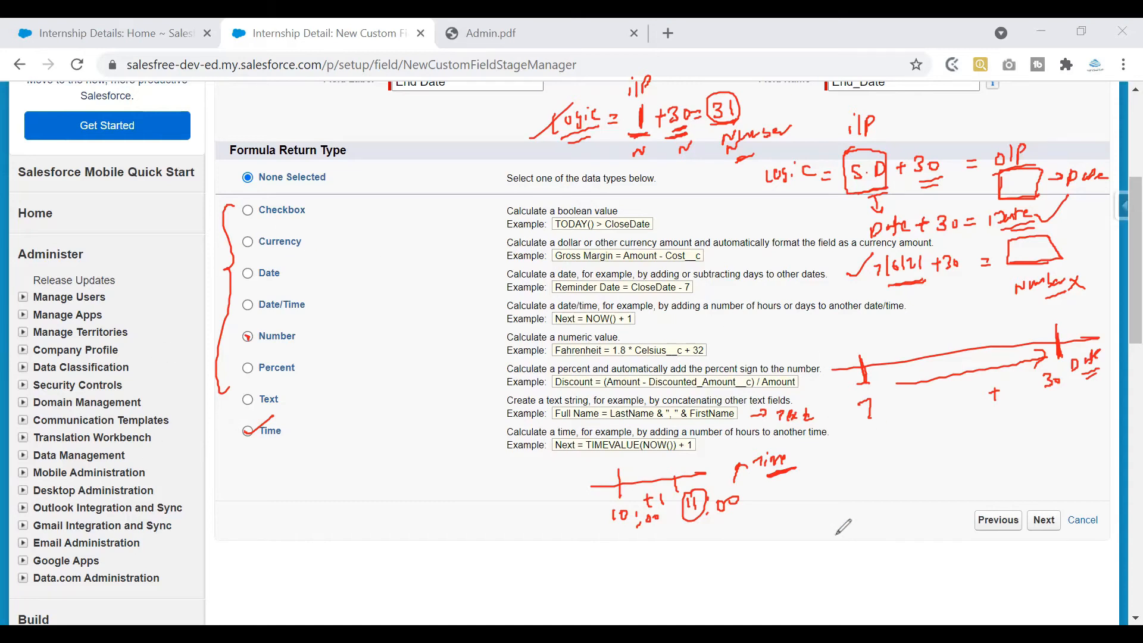
right_click(384, 169)
drag(368, 147, 405, 130)
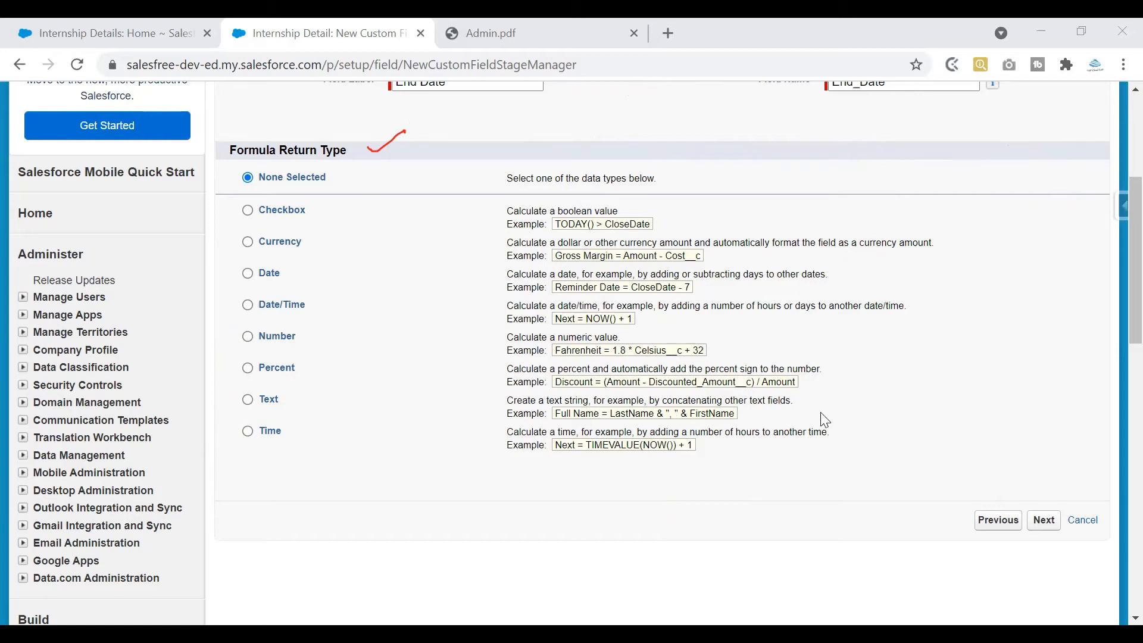
Choose Date as the End Date formula return type and advance to the formula-entry step
click(248, 276)
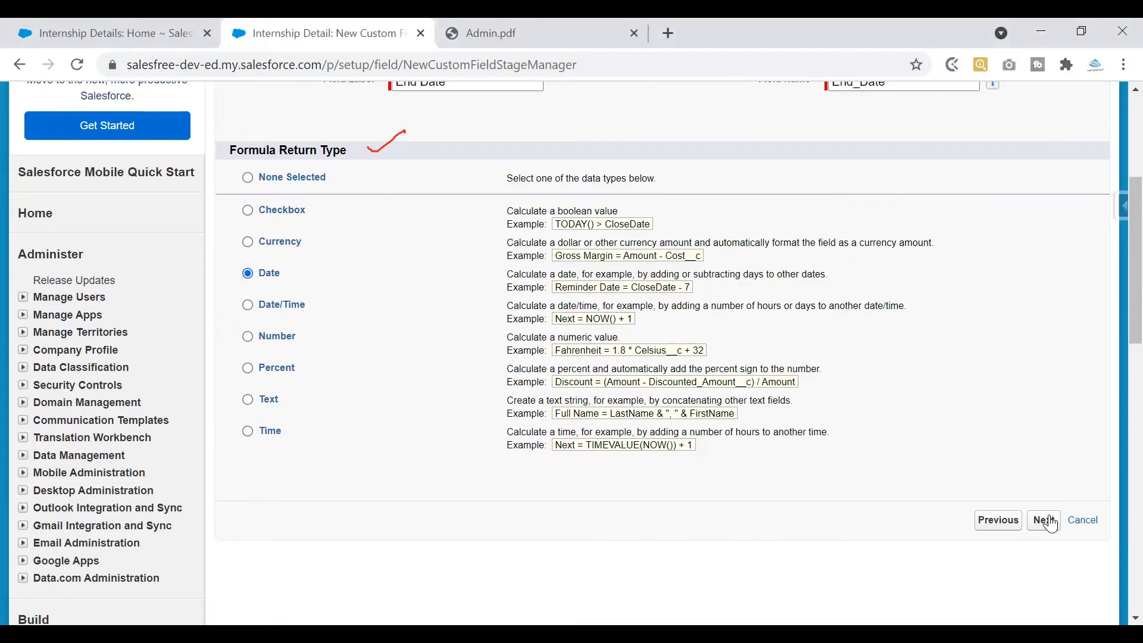
scroll(1118, 298, up, 2)
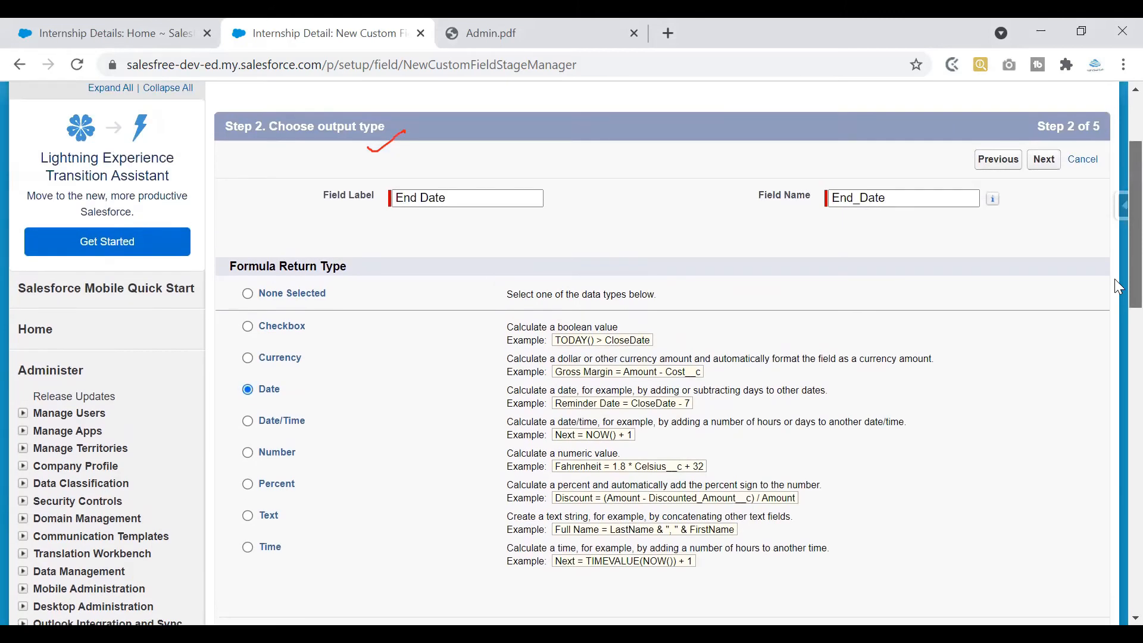
drag(1114, 279, 1113, 279)
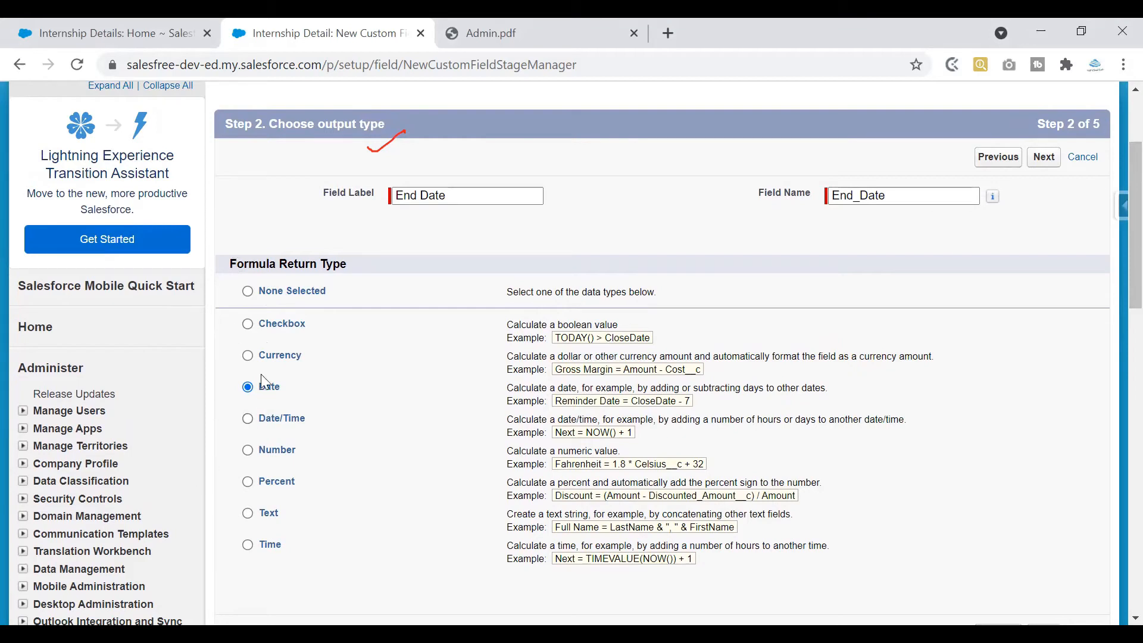
click(1048, 158)
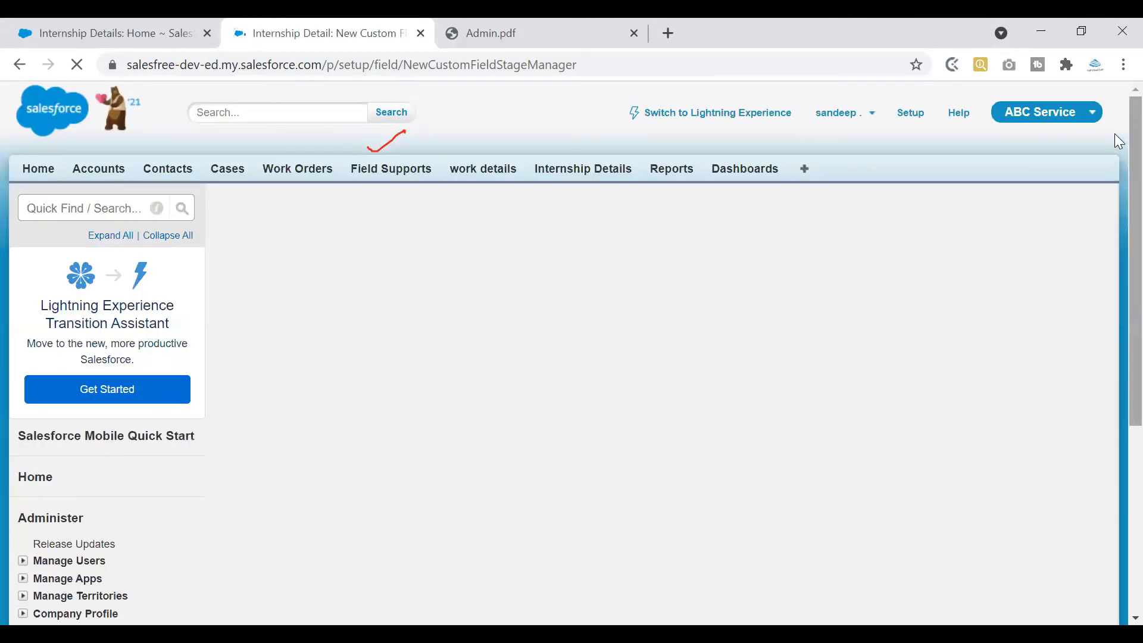
Switch the Step 3 editor to Simple Formula, then back to Advanced Formula, with the formula still blank
scroll(1118, 140, down, 2)
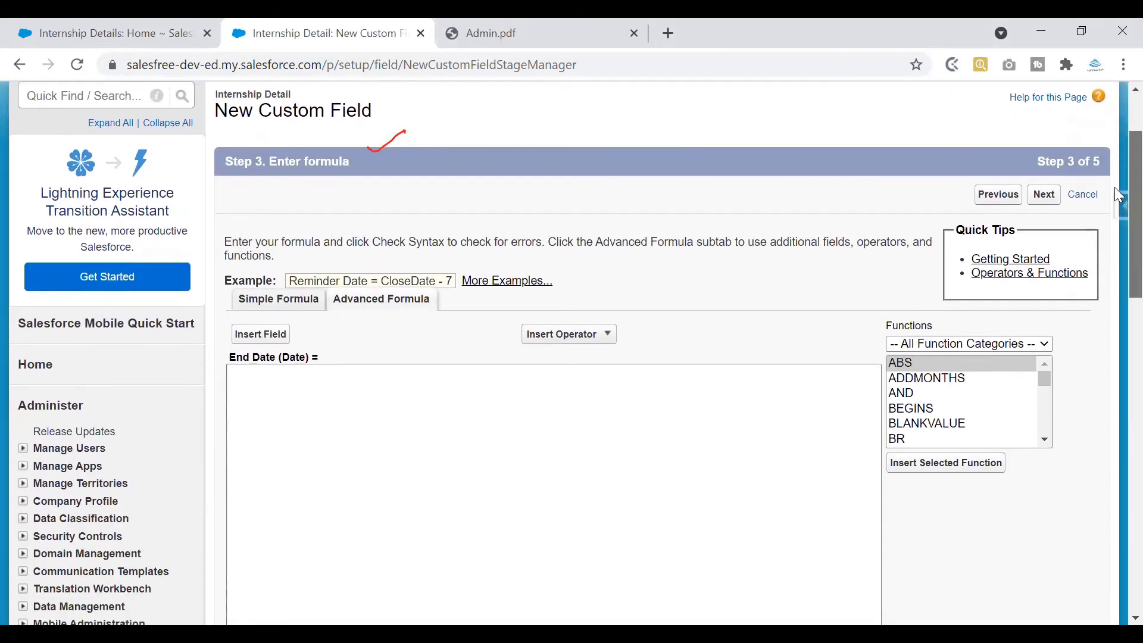
scroll(1118, 196, down, 2)
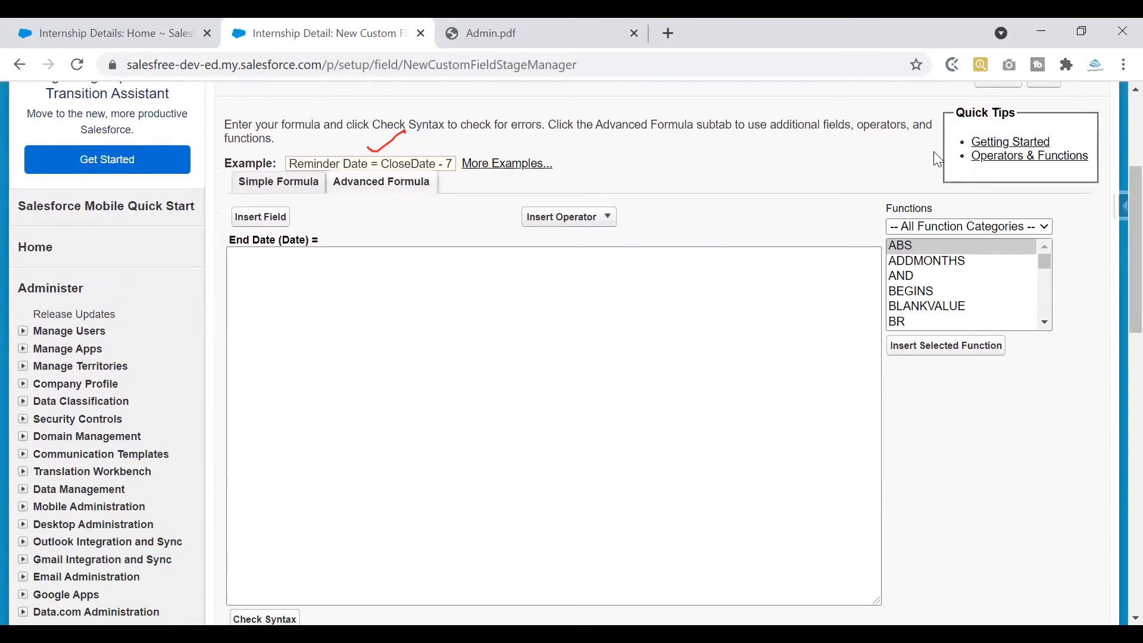
scroll(1116, 178, up, 2)
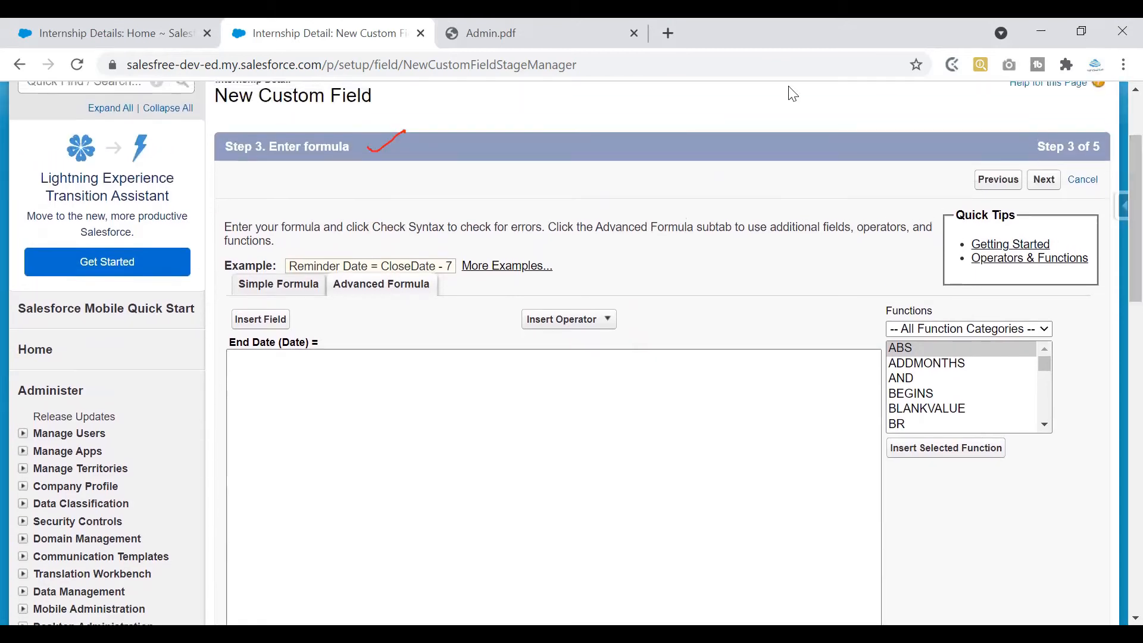
drag(269, 148, 370, 146)
click(366, 410)
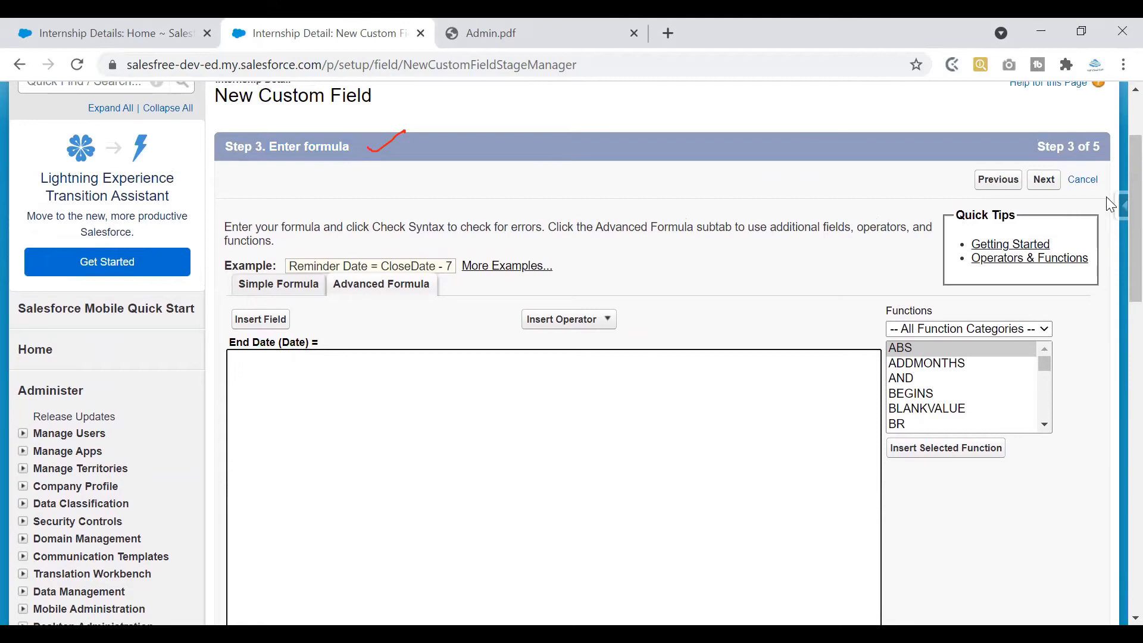
scroll(1113, 205, down, 2)
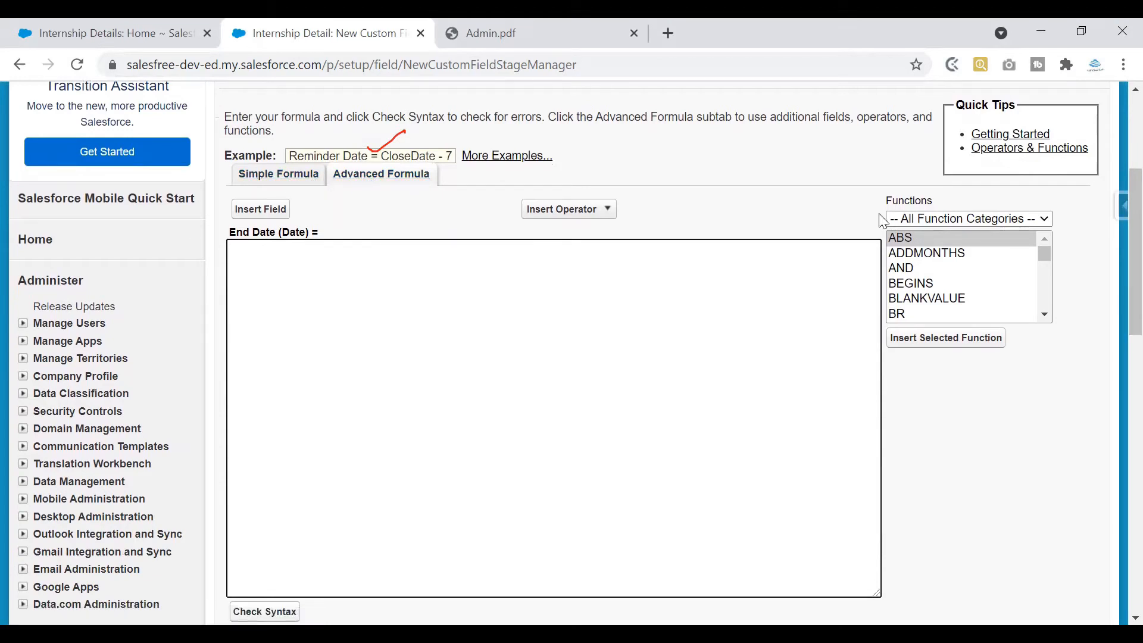
click(308, 178)
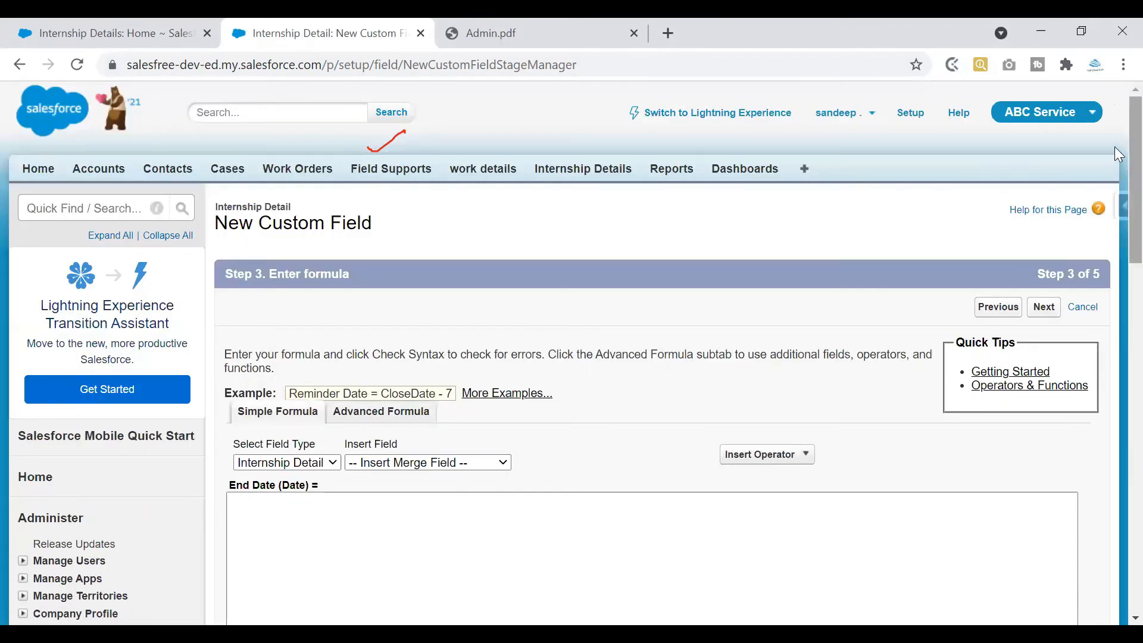
scroll(1116, 179, down, 5)
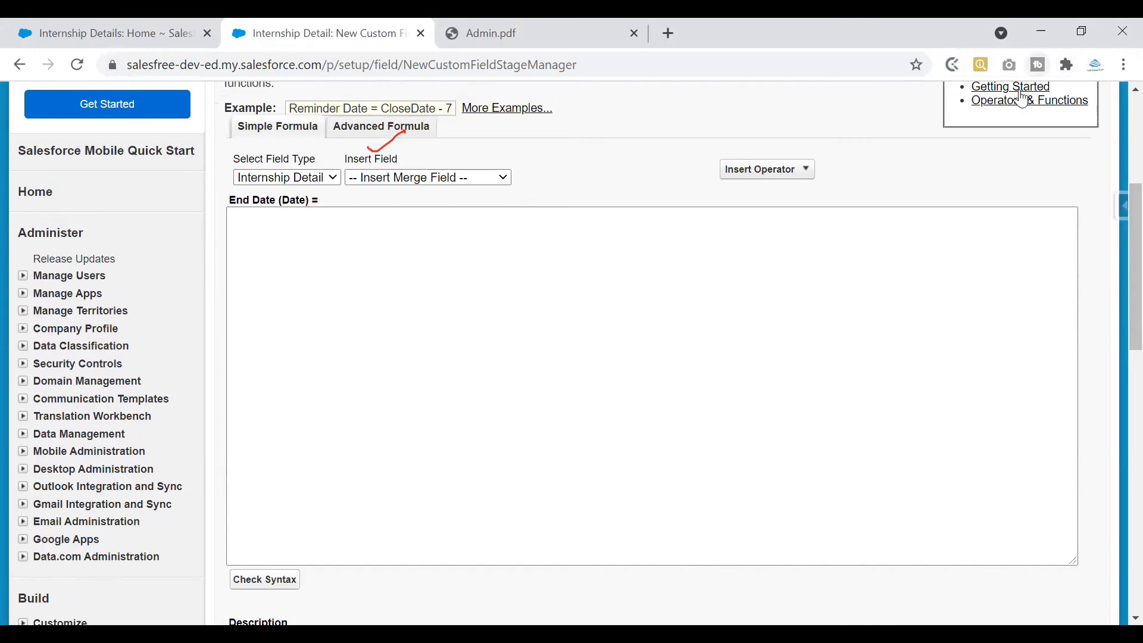
click(384, 130)
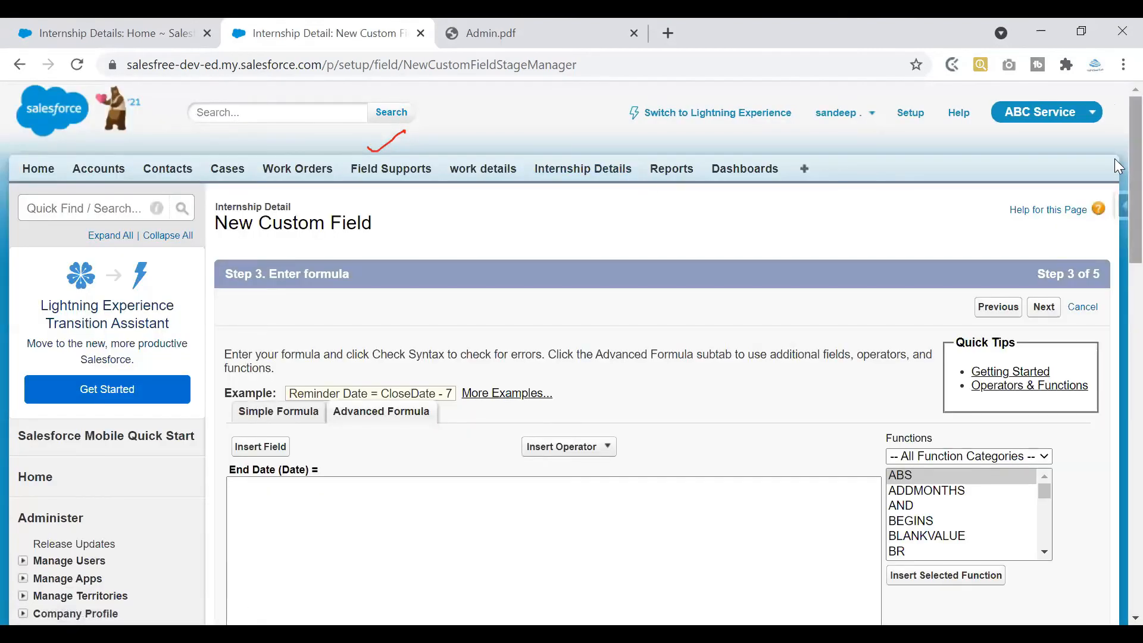
scroll(1114, 179, down, 4)
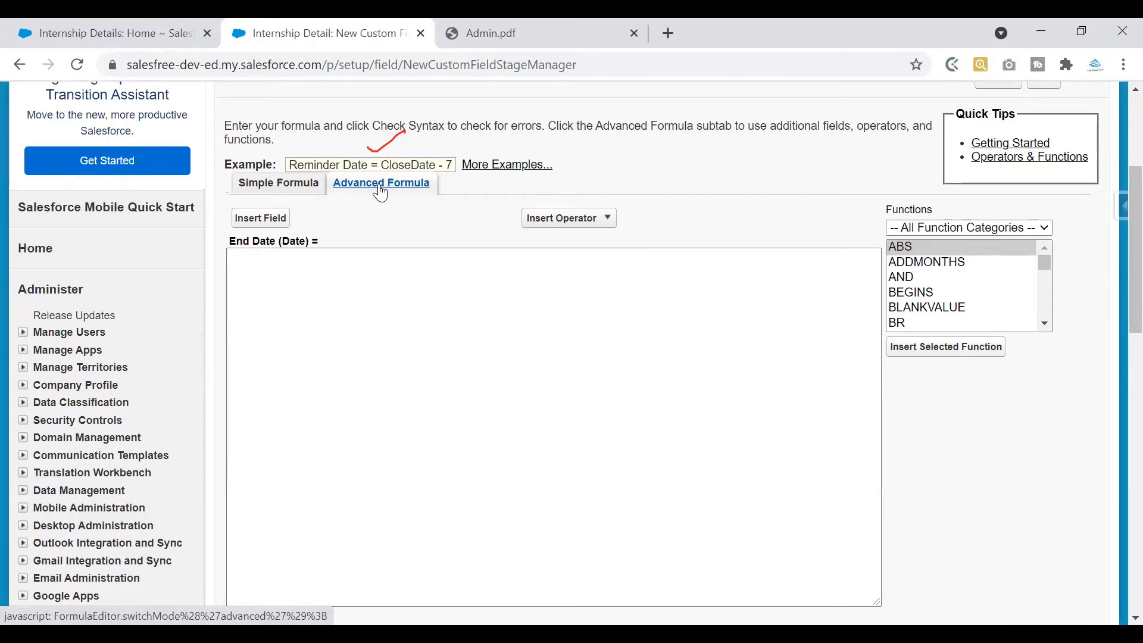
click(322, 398)
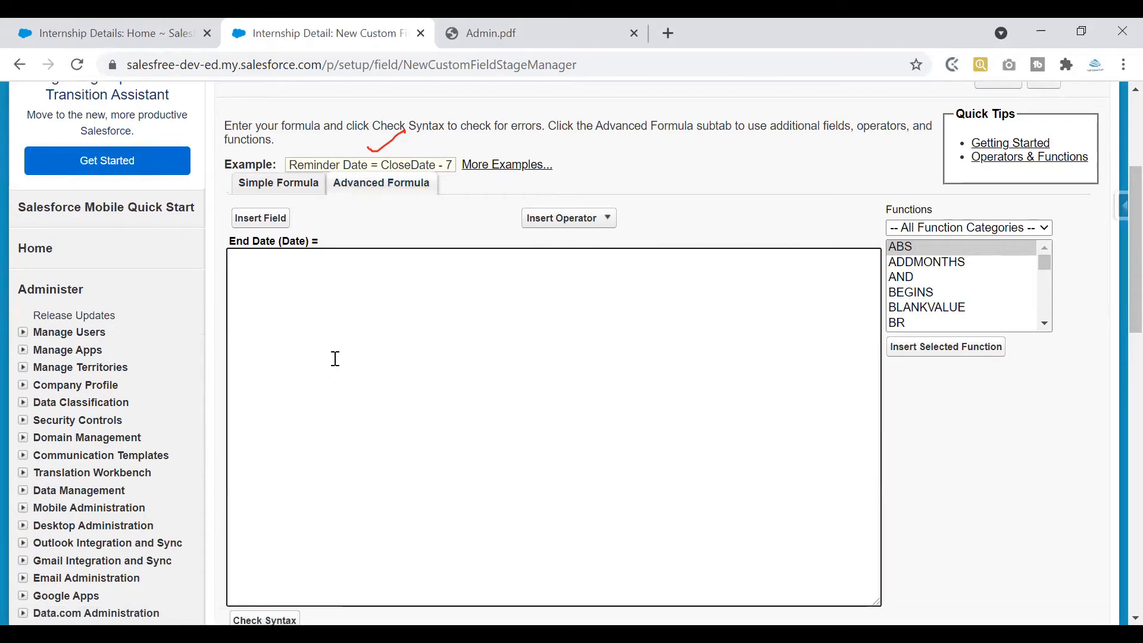
click(376, 193)
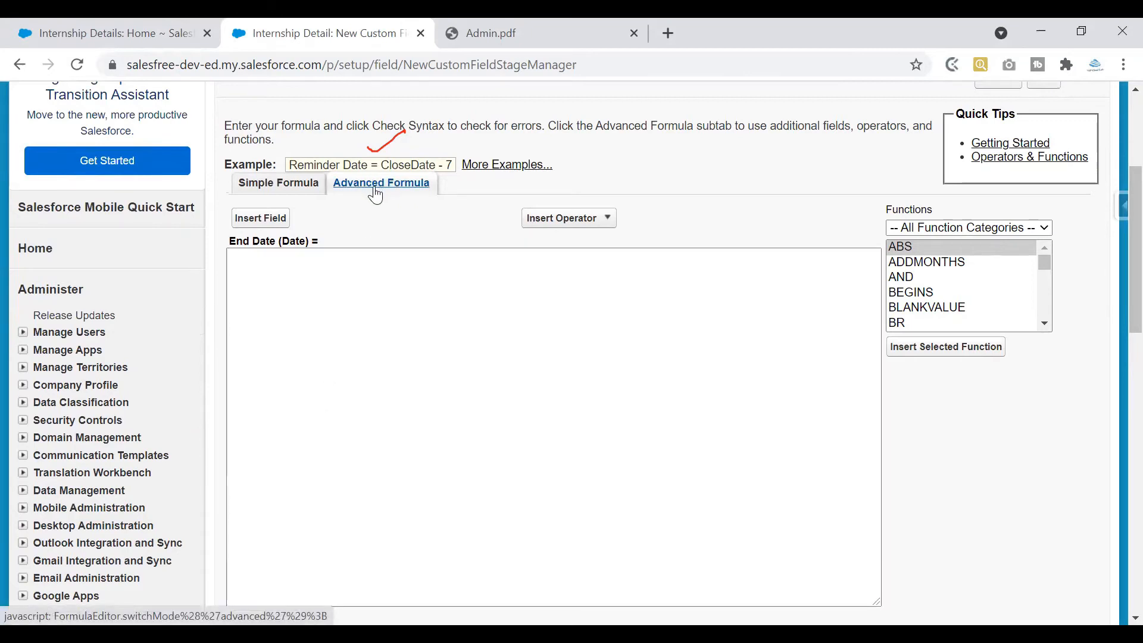
click(354, 272)
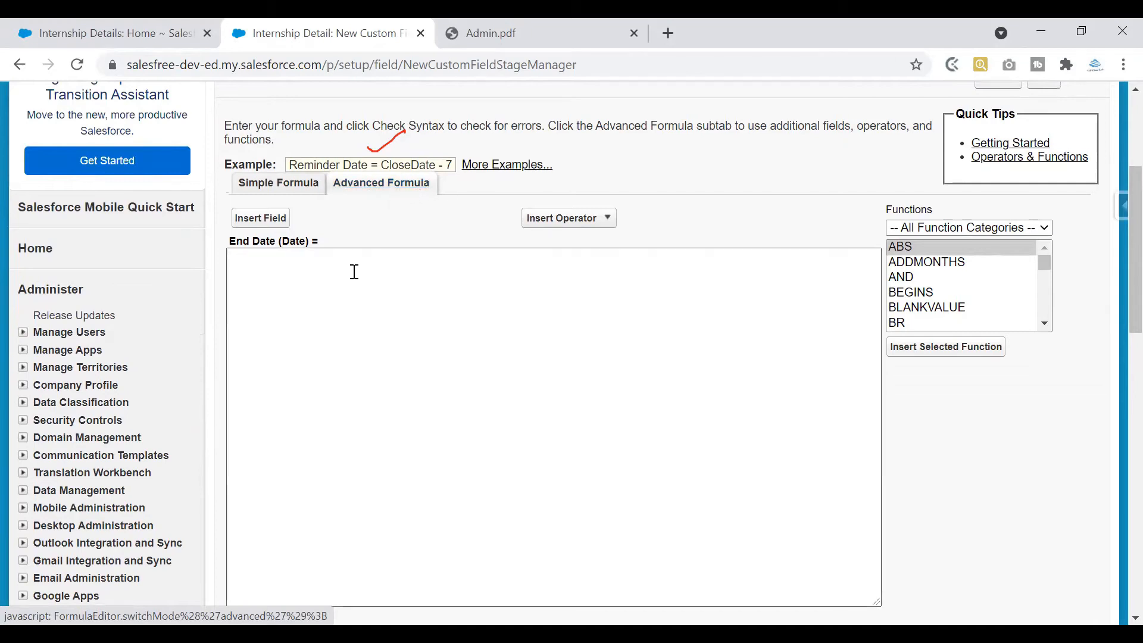
click(362, 309)
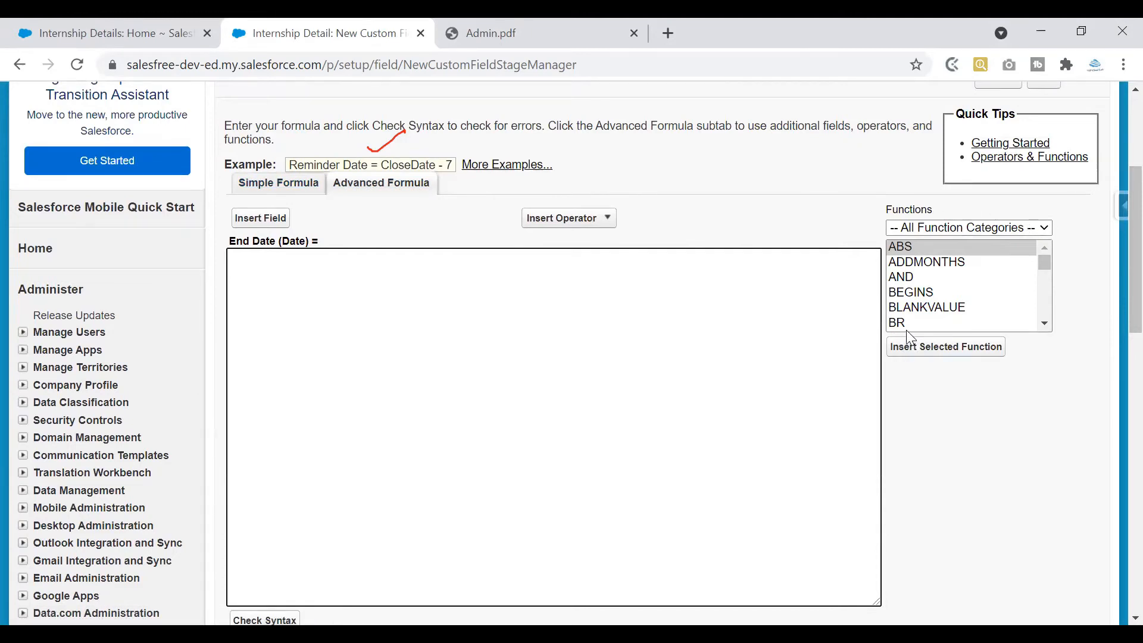
drag(889, 211, 967, 208)
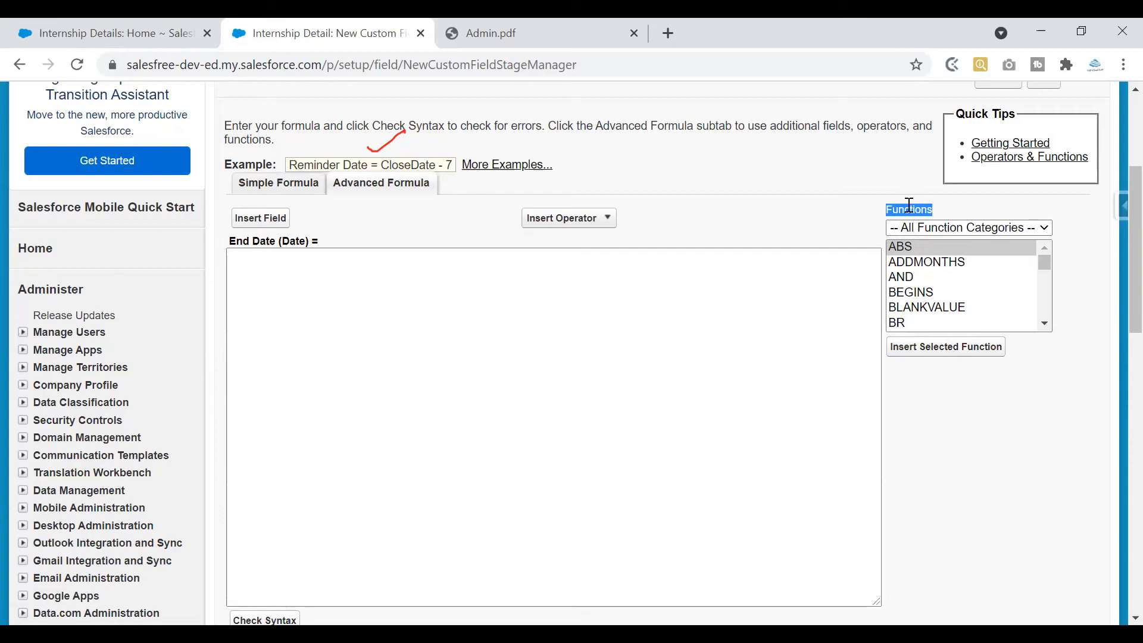
click(803, 340)
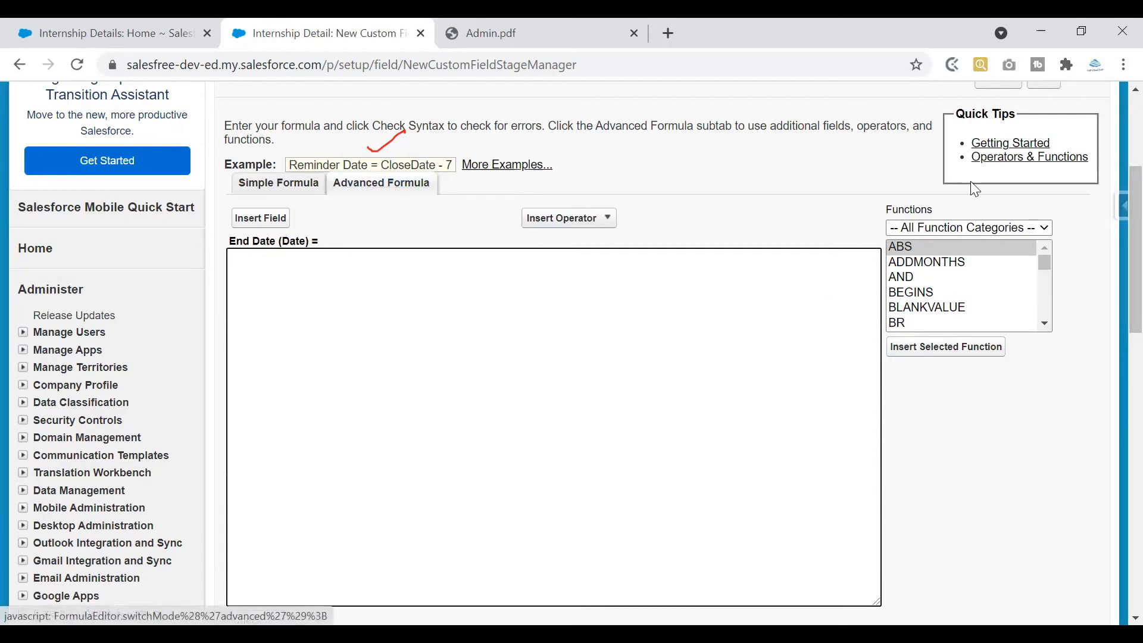
mouse_move(873, 210)
mouse_down()
mouse_move(978, 203)
mouse_move(871, 205)
mouse_up()
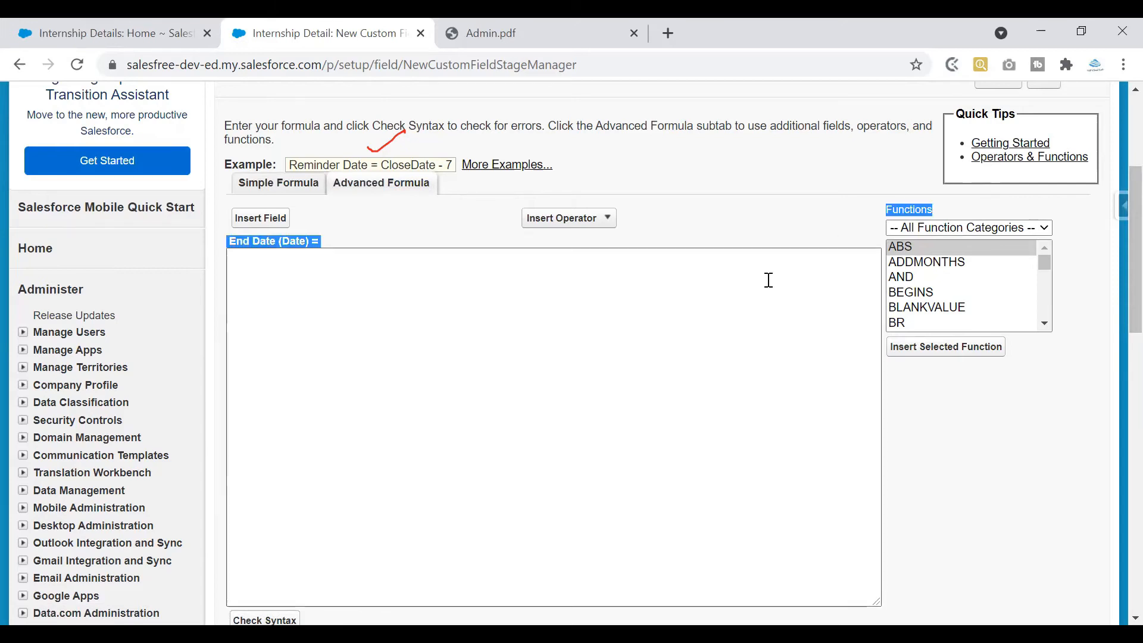
scroll(1114, 274, down, 1)
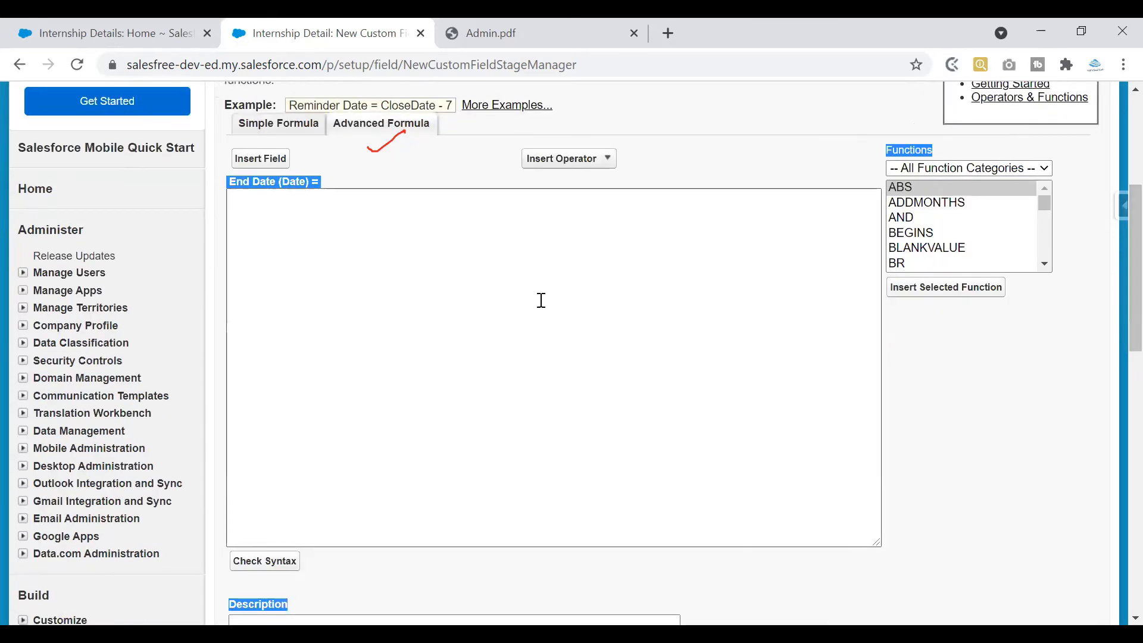
click(298, 254)
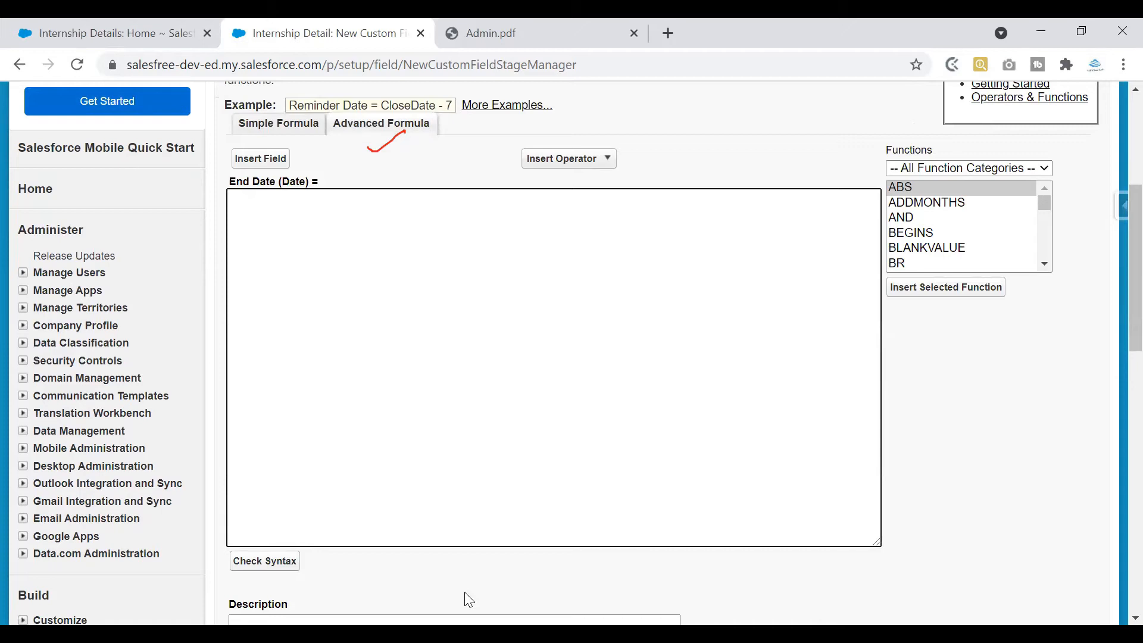
drag(336, 219, 438, 207)
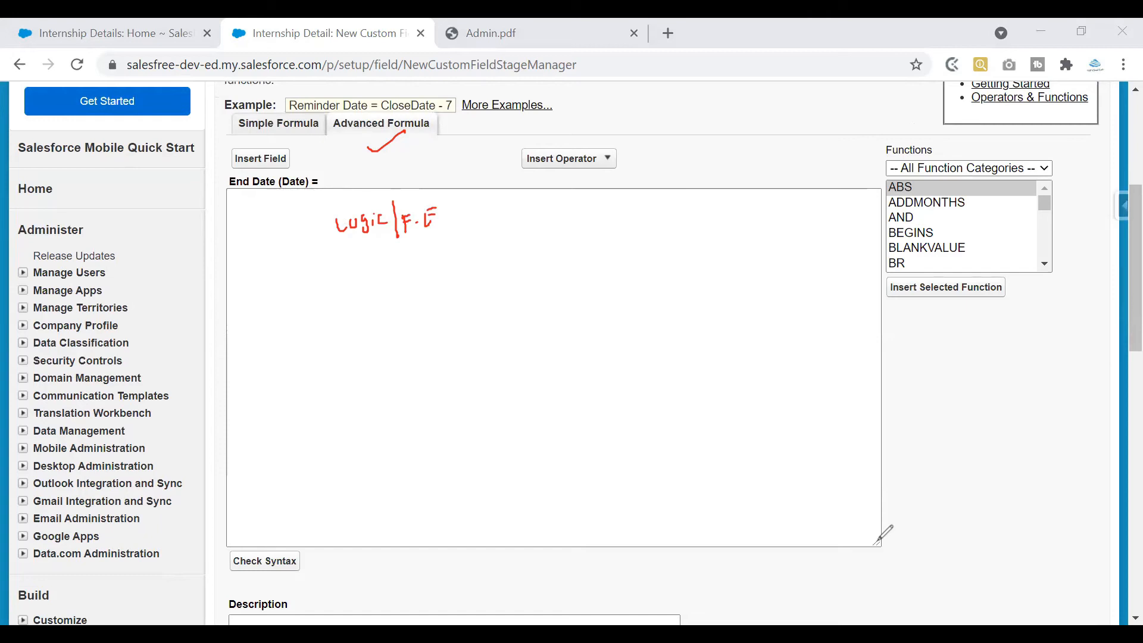
key(e)
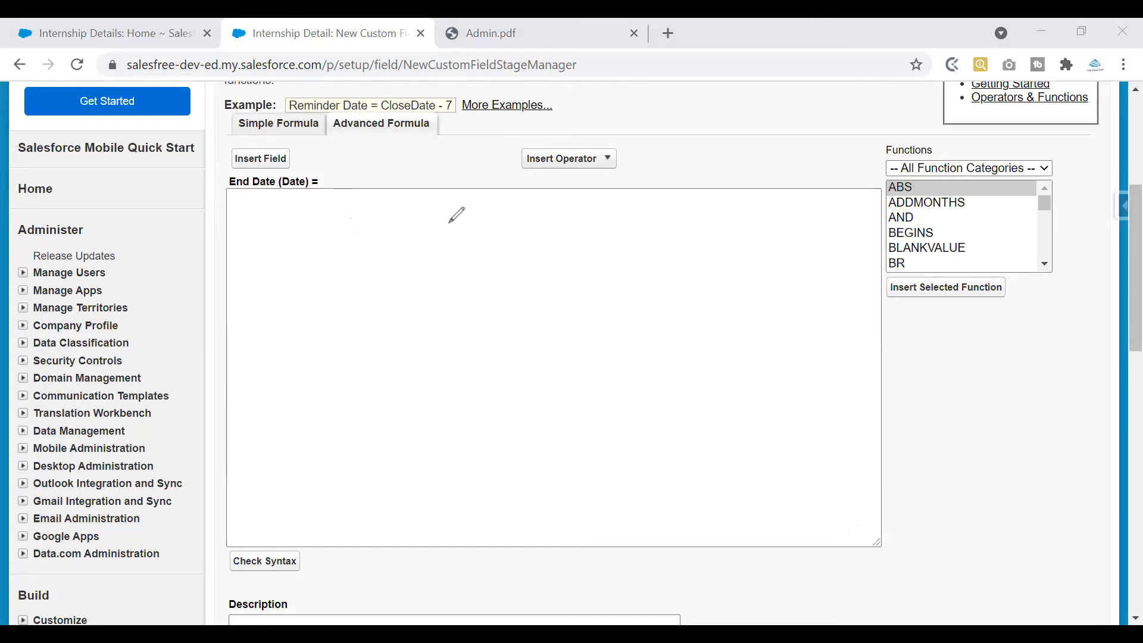
mouse_move(435, 211)
mouse_down()
mouse_move(482, 199)
mouse_move(501, 238)
mouse_up()
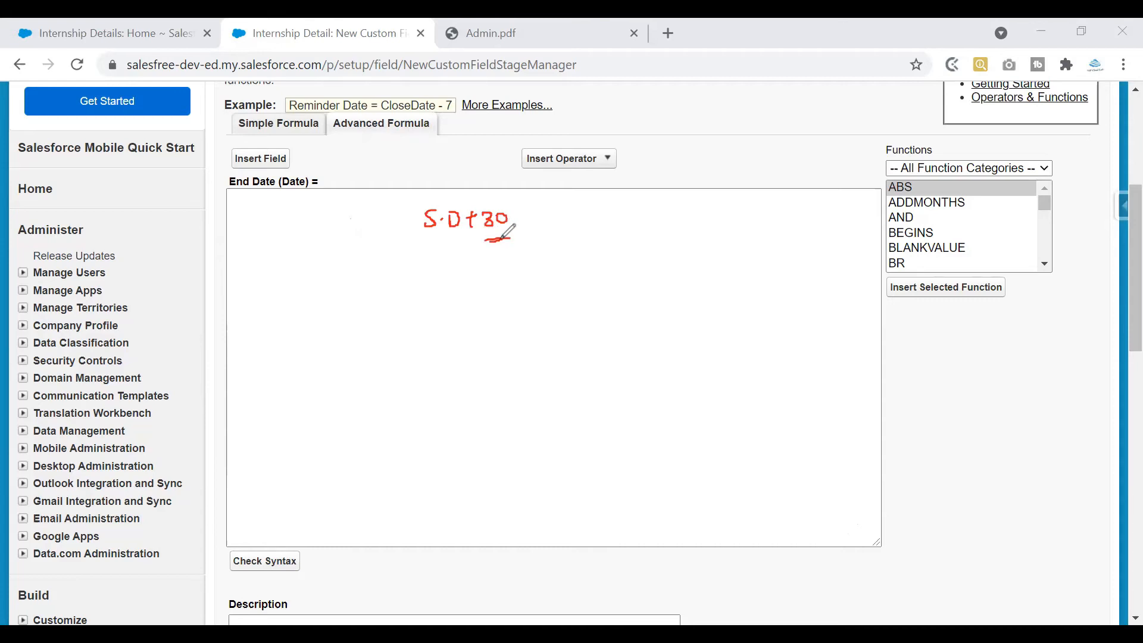
drag(426, 240, 456, 241)
drag(482, 200, 517, 183)
drag(496, 239, 499, 240)
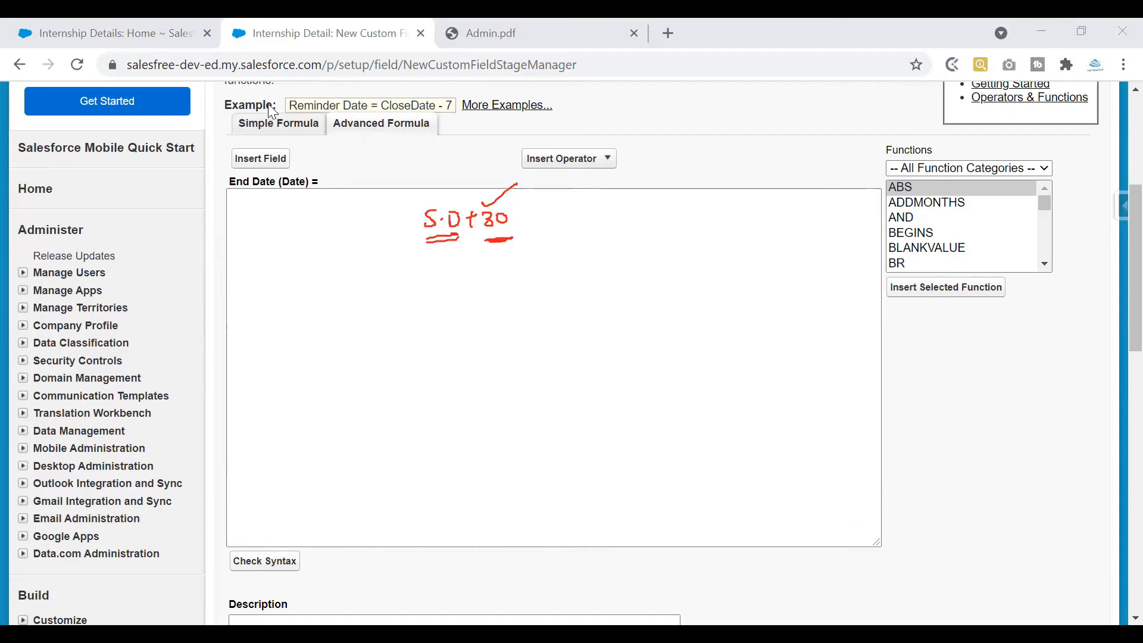
Look up the Start Date field on internship record ID-000003, then return to the End Date formula editor
click(131, 33)
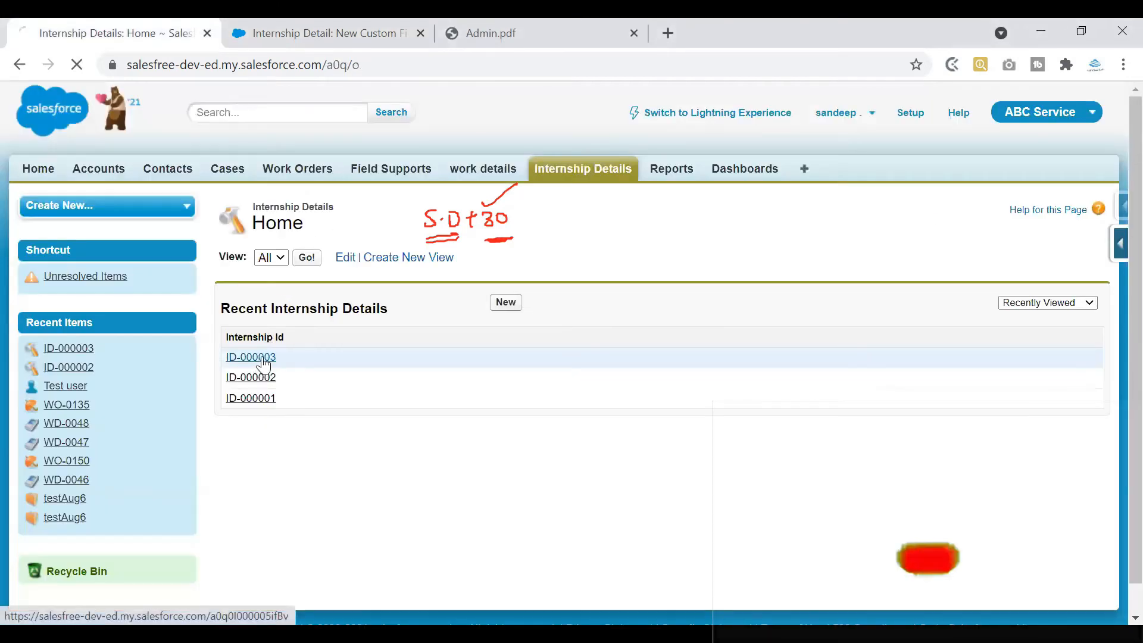
click(263, 363)
drag(320, 437, 381, 438)
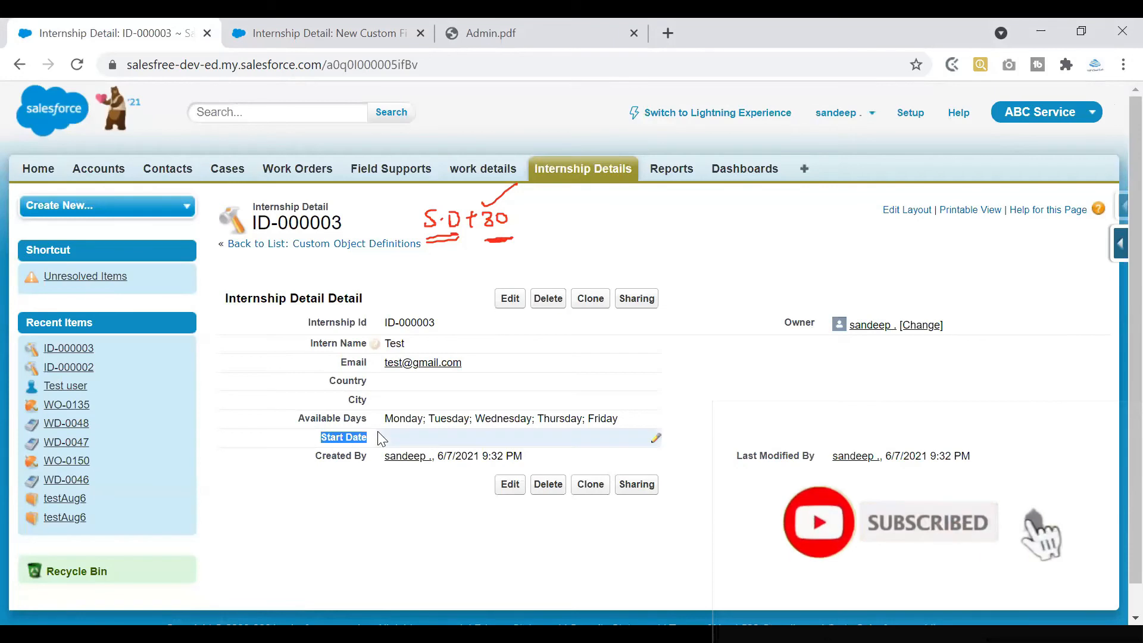
click(378, 34)
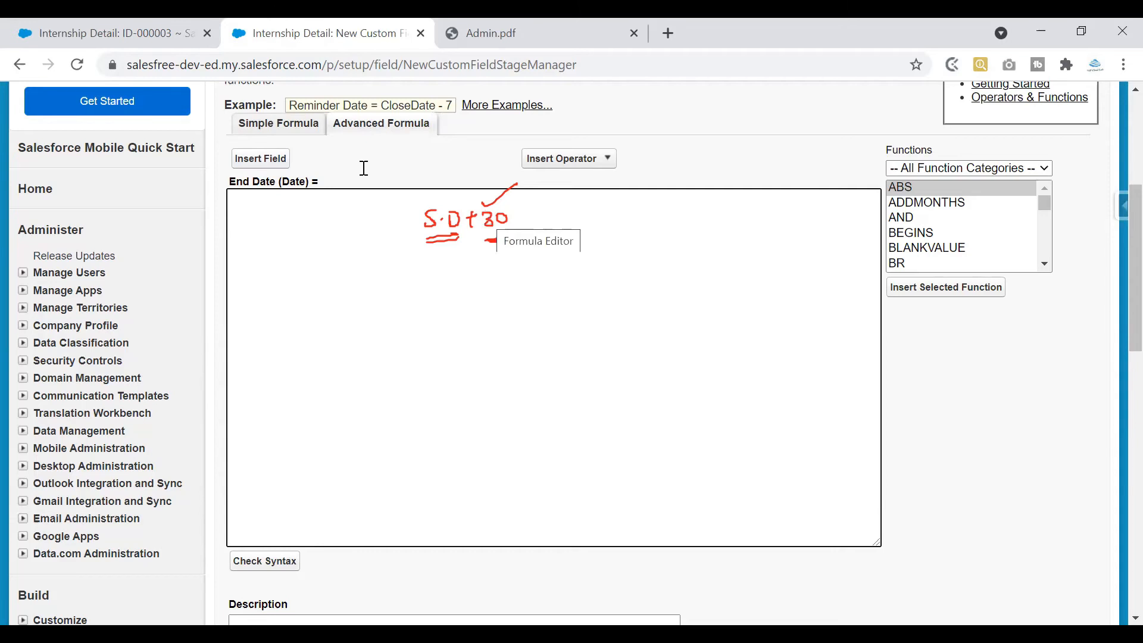
click(89, 34)
click(244, 37)
click(150, 41)
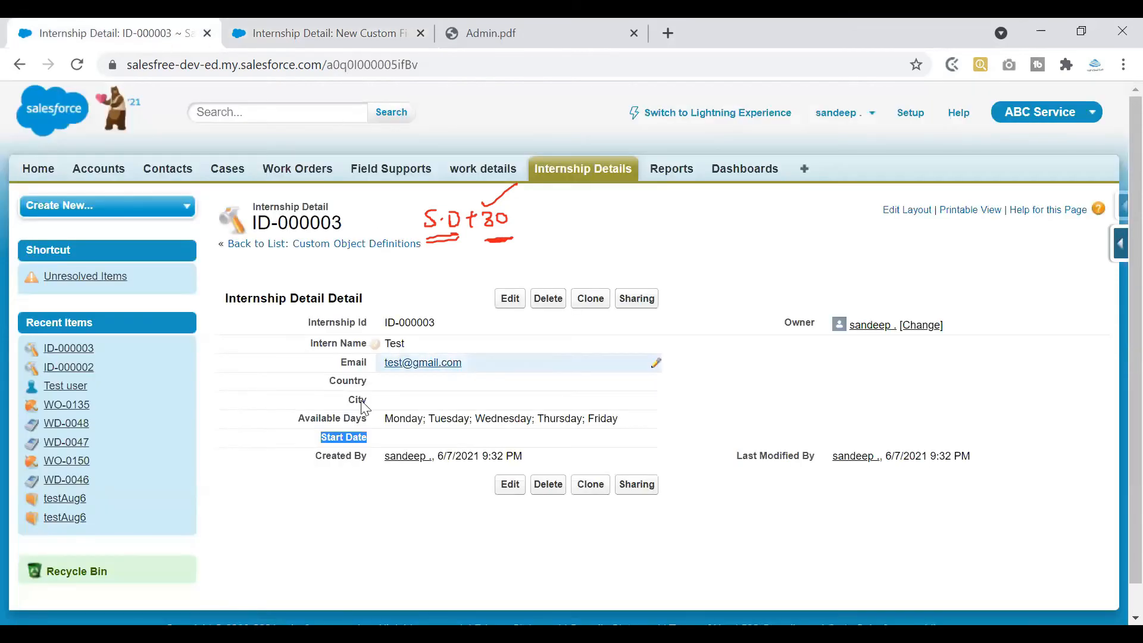
click(341, 34)
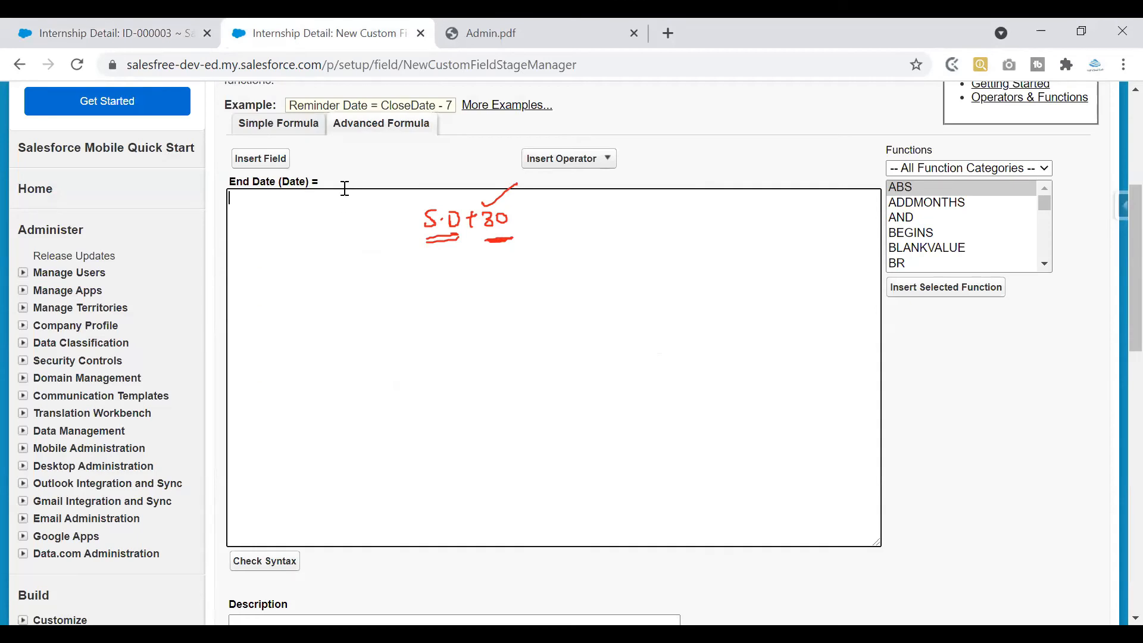
Insert the Internship Detail > Start Date field (Start_Date__c) into the End Date formula
click(262, 166)
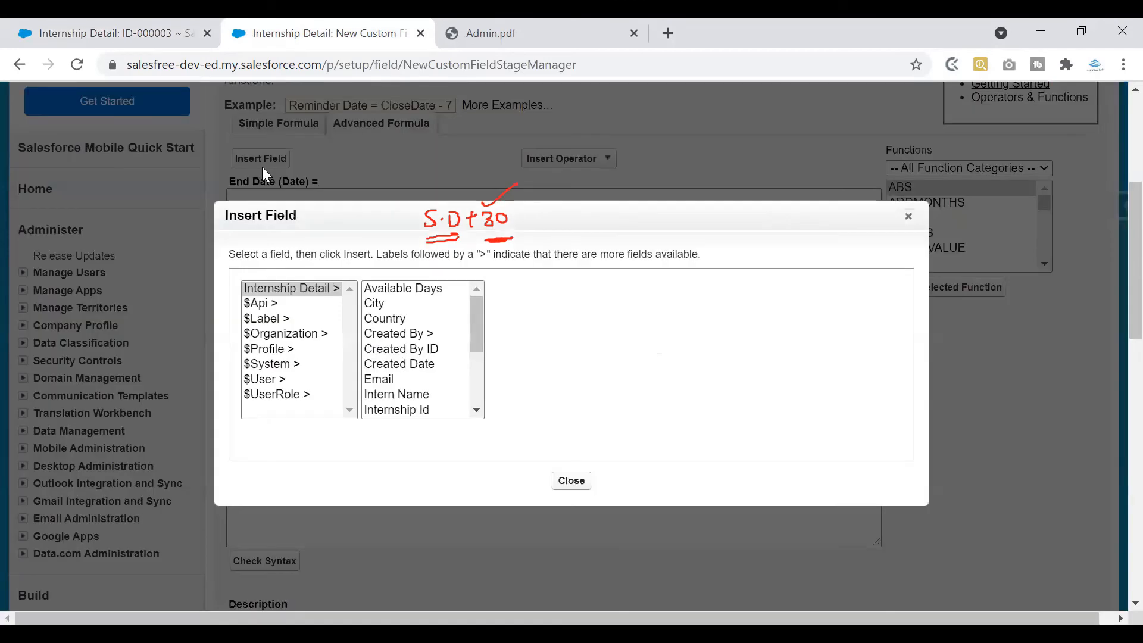
click(308, 287)
click(475, 304)
mouse_move(477, 309)
mouse_down()
mouse_move(479, 369)
mouse_move(480, 300)
mouse_up()
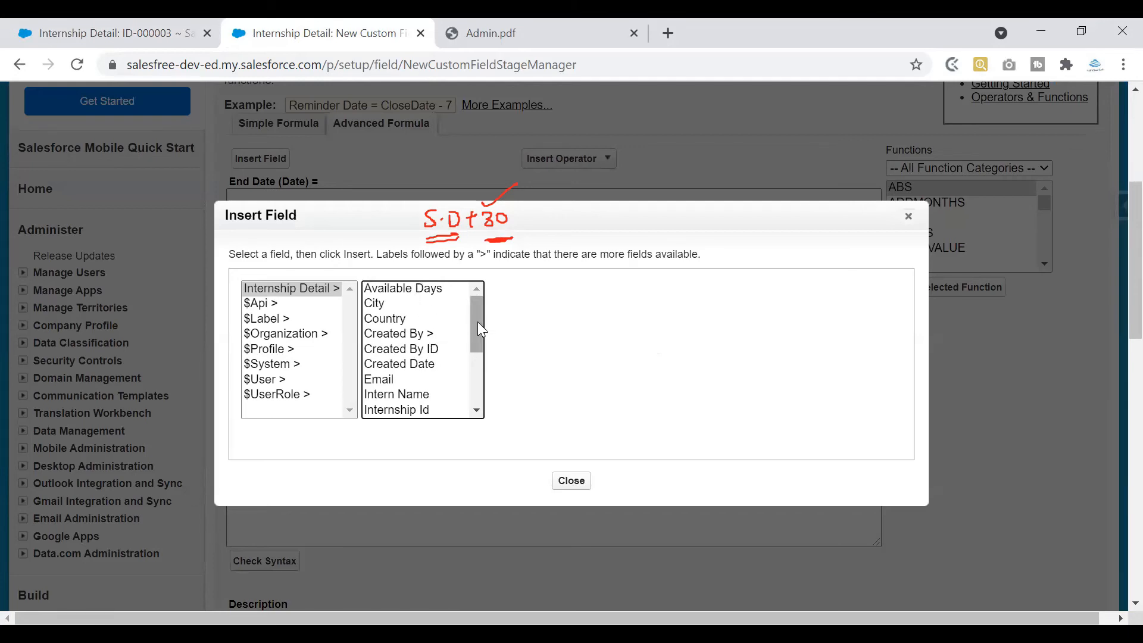
drag(475, 320, 471, 372)
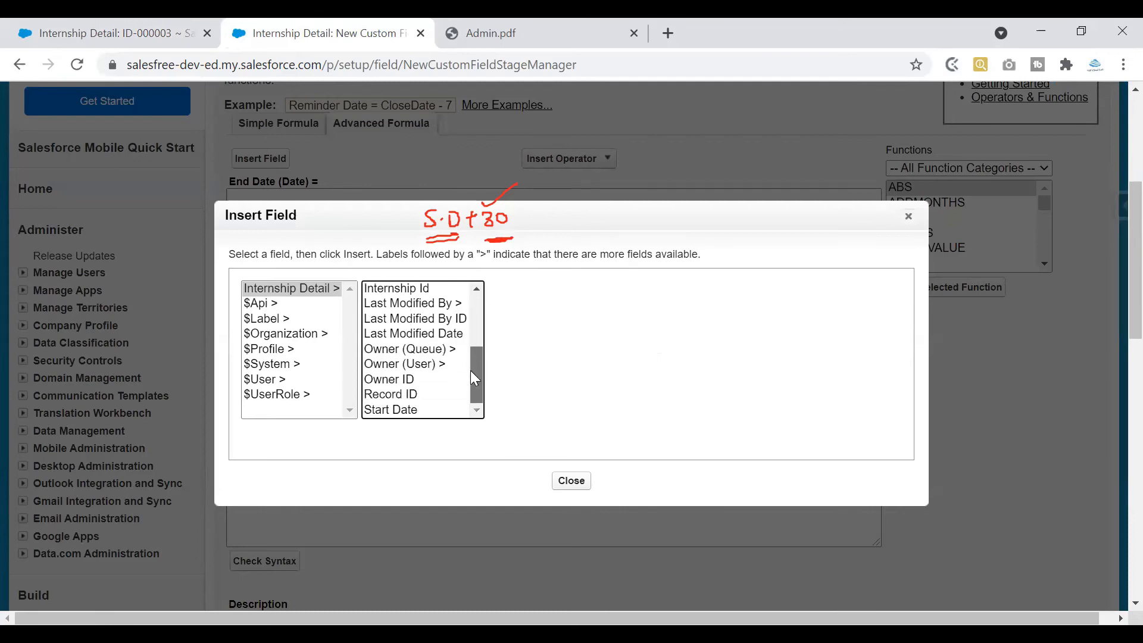
click(412, 410)
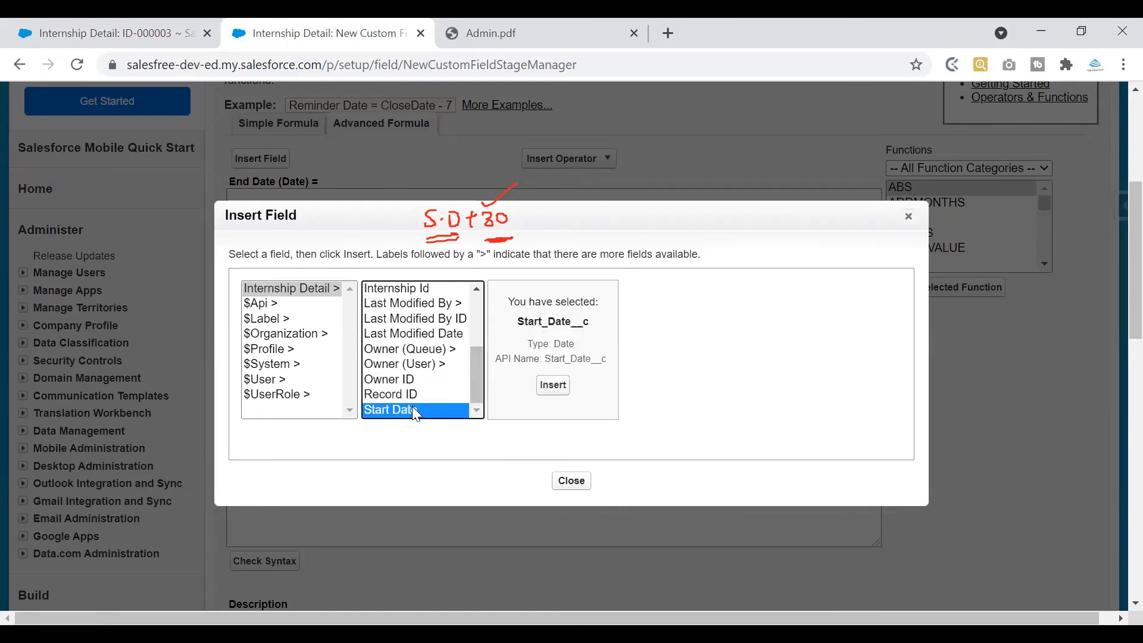
click(553, 386)
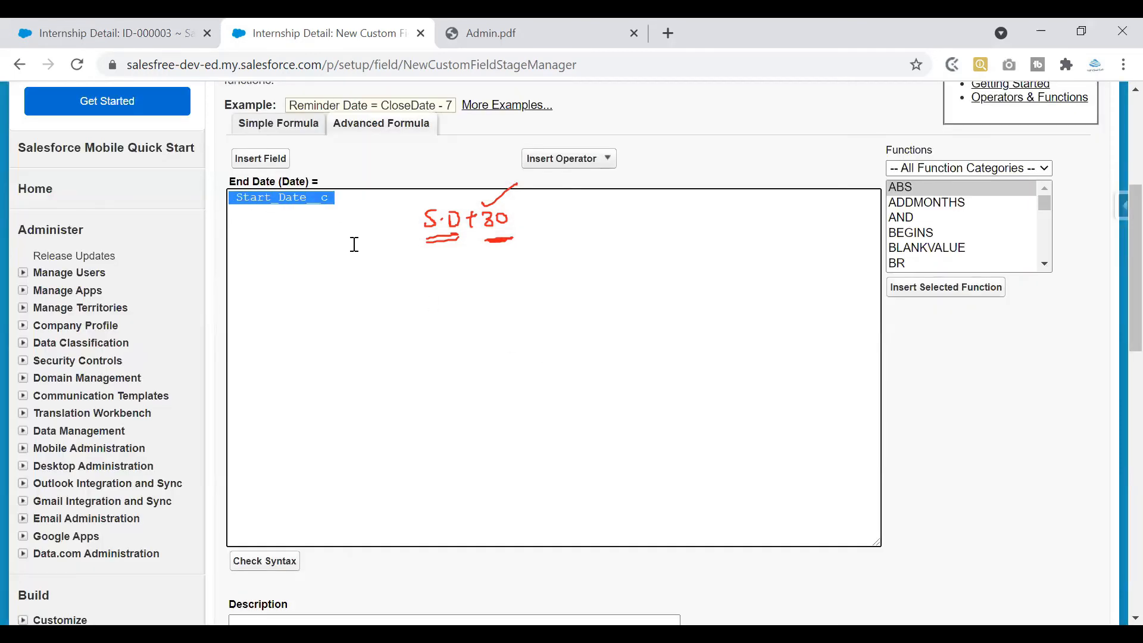
click(372, 210)
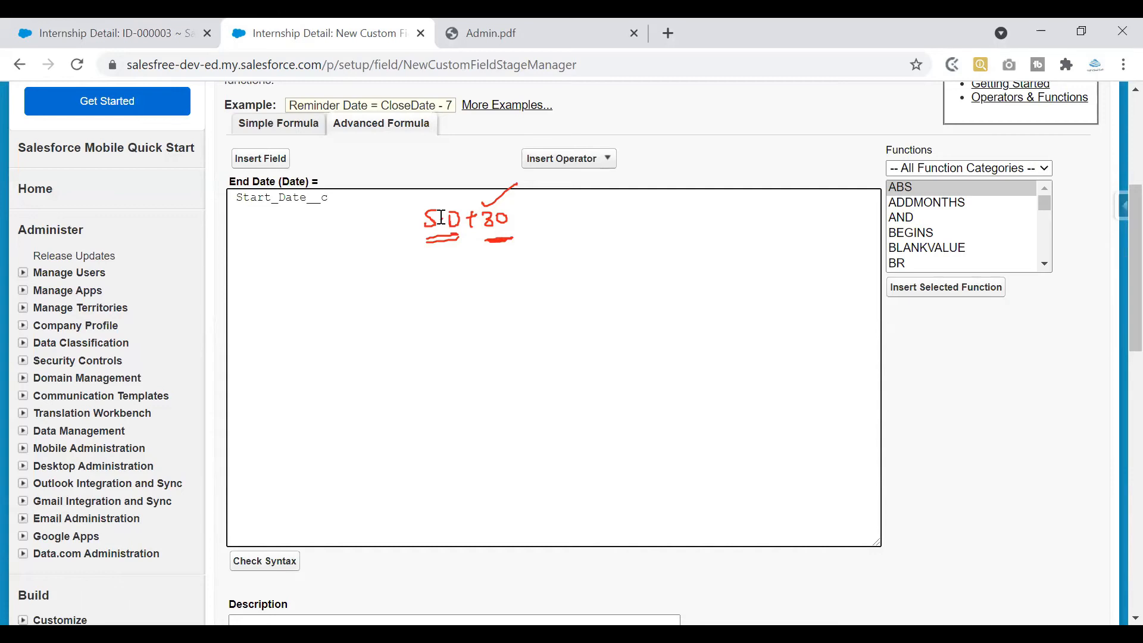
click(150, 35)
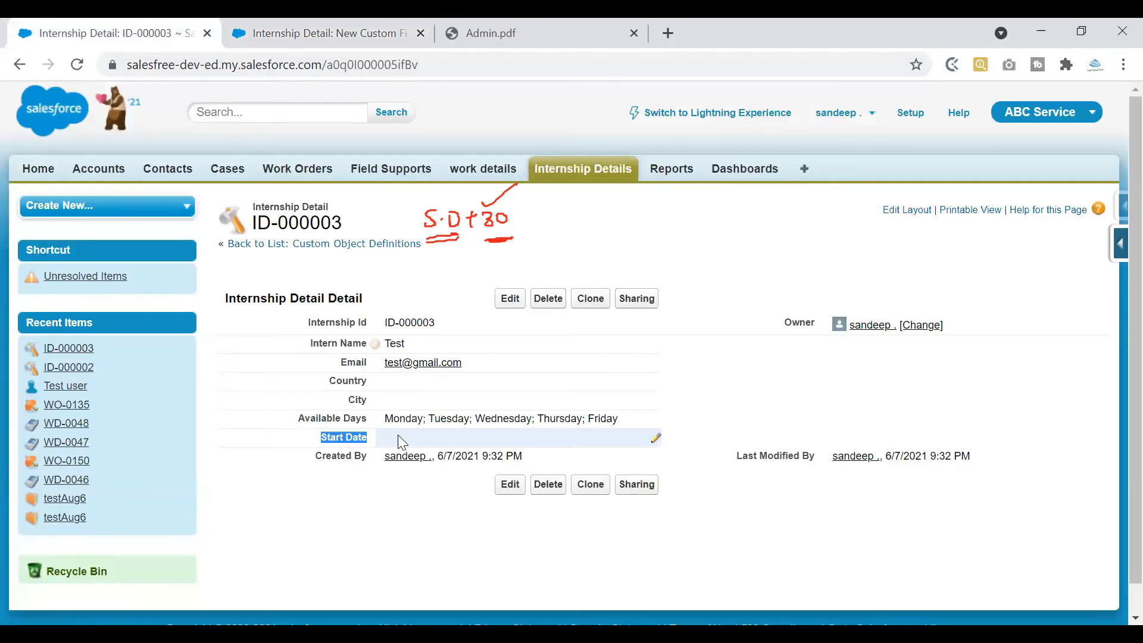
click(333, 35)
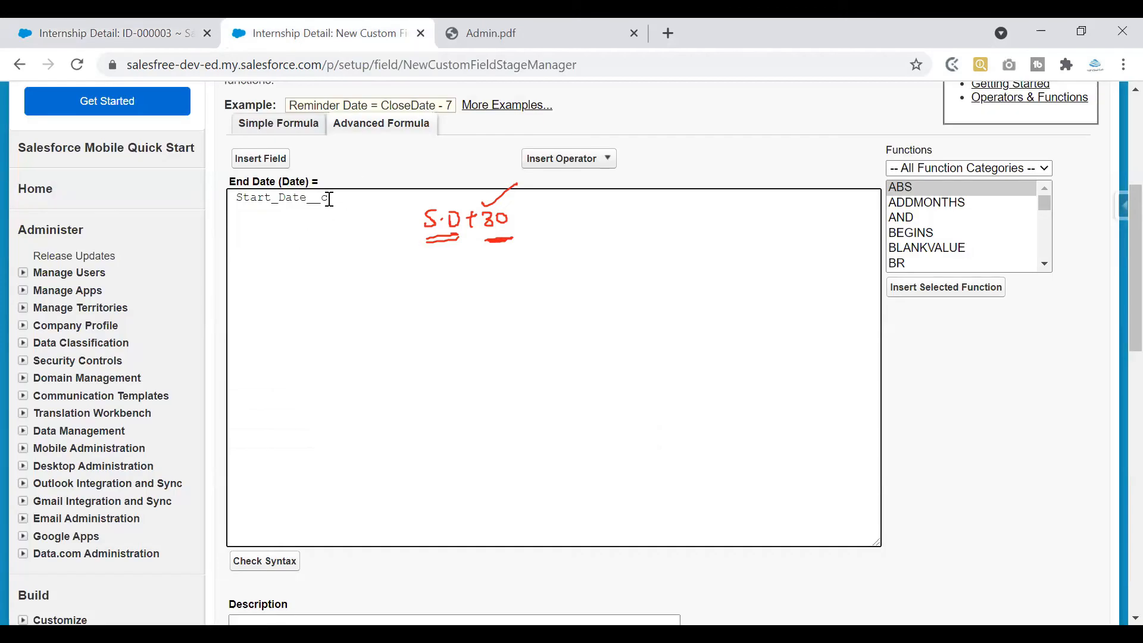
drag(328, 197, 233, 189)
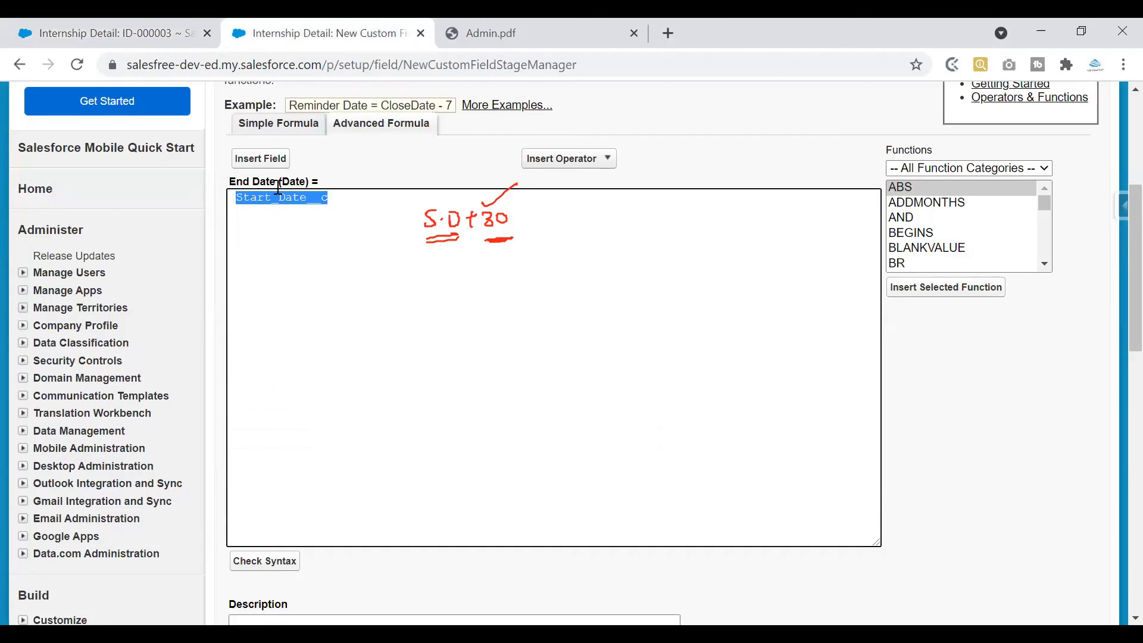
click(352, 203)
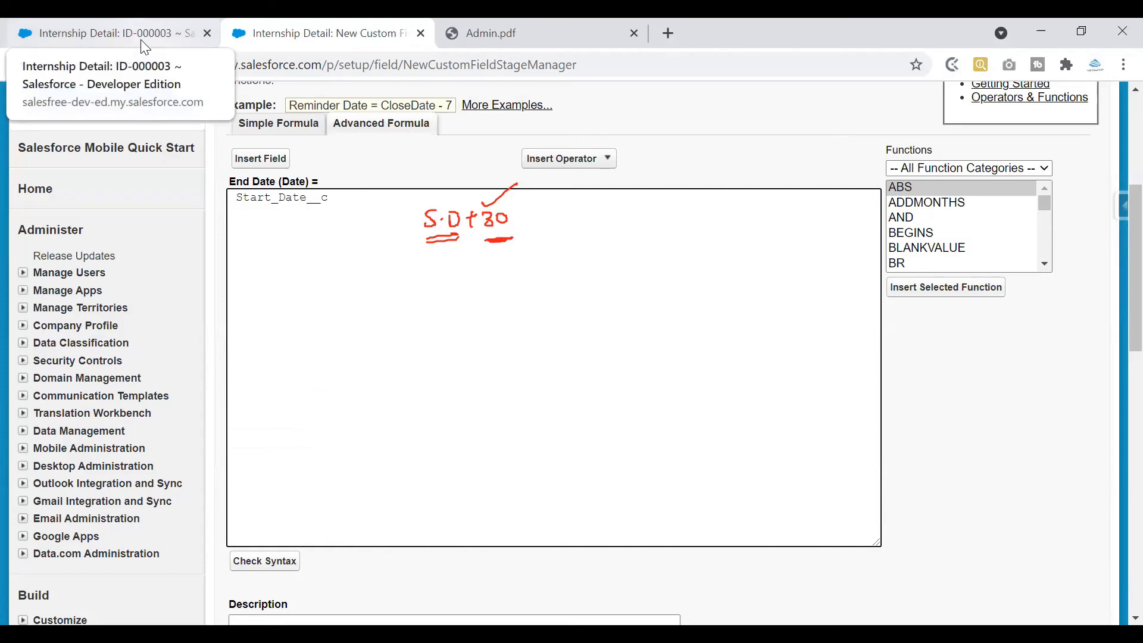
double_click(302, 200)
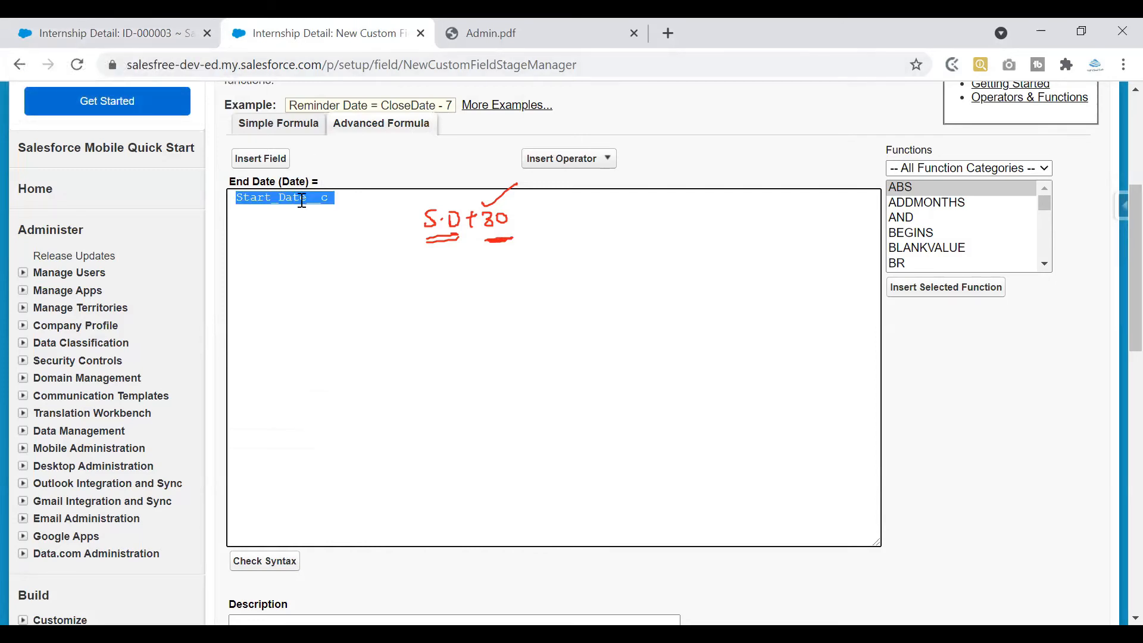
click(107, 34)
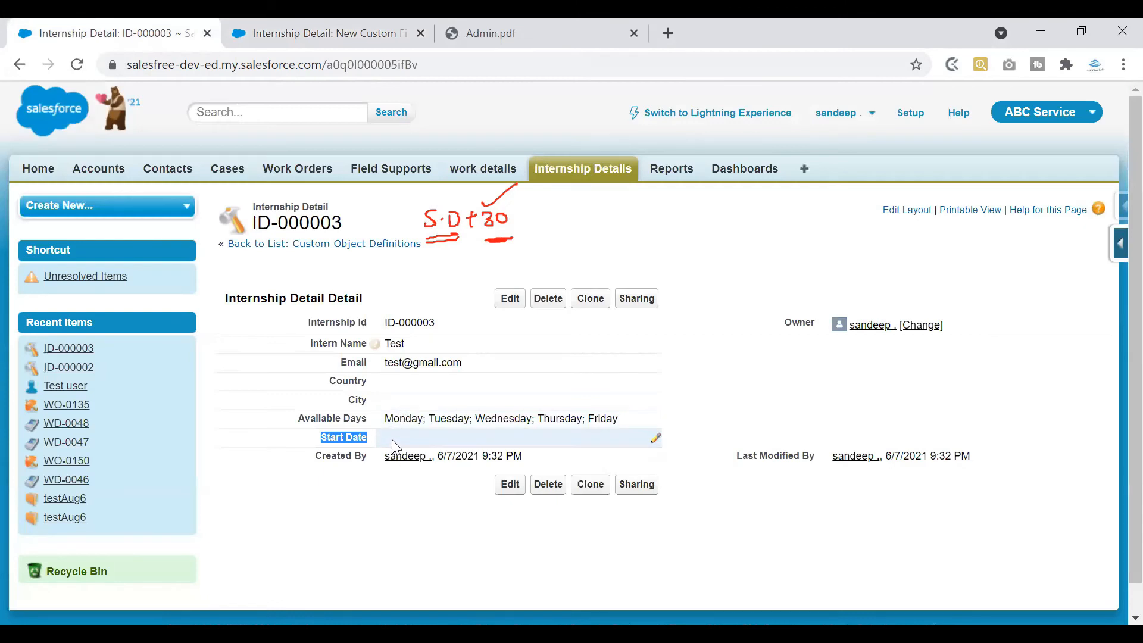
click(285, 34)
click(350, 196)
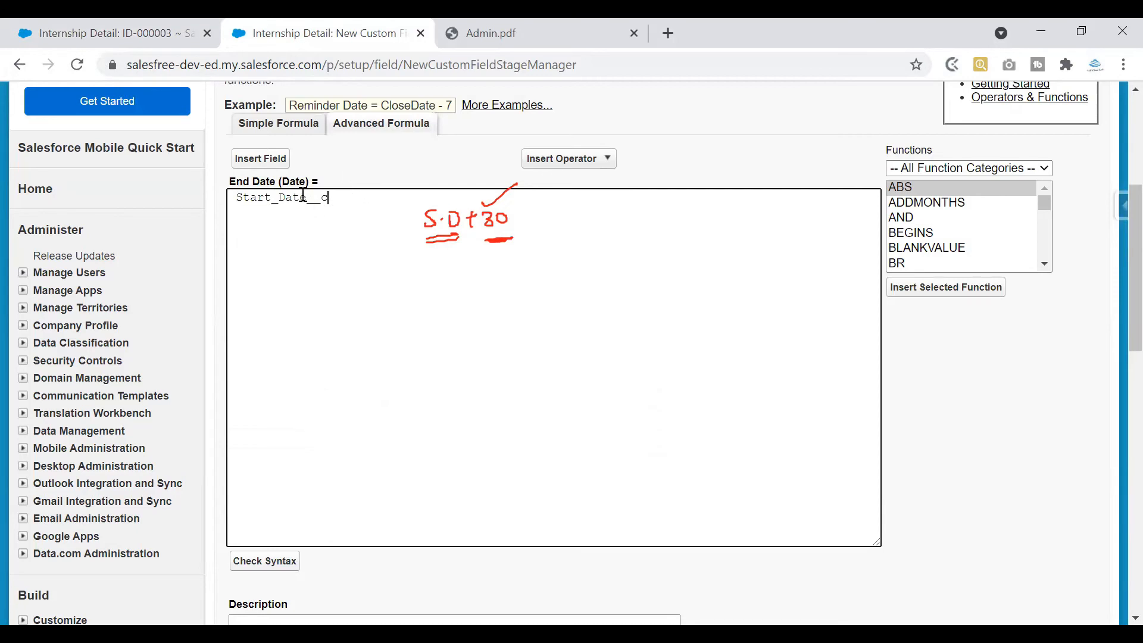
double_click(301, 196)
click(351, 197)
Add a + operator and 30 after Start_Date__c so the formula reads Start_Date__c + 30
click(570, 163)
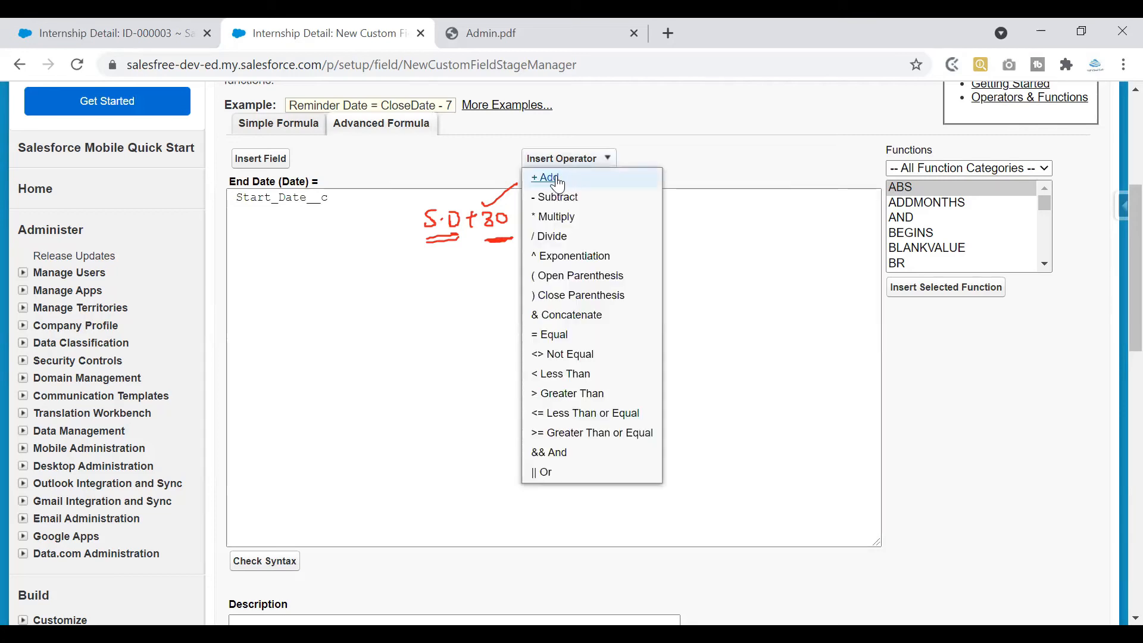
click(546, 177)
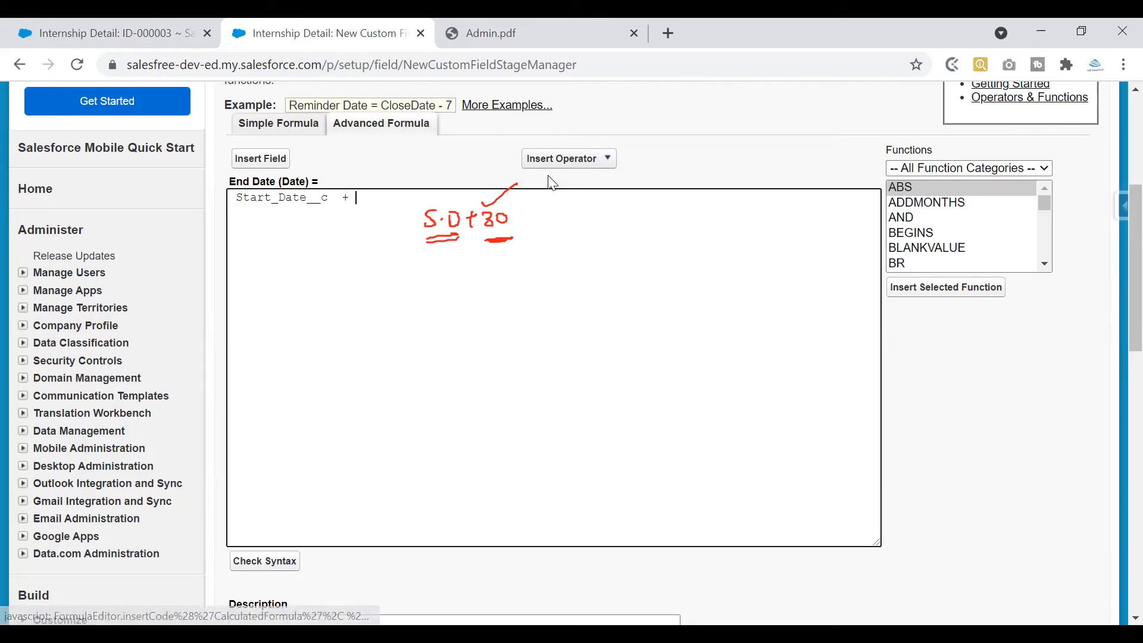
click(567, 171)
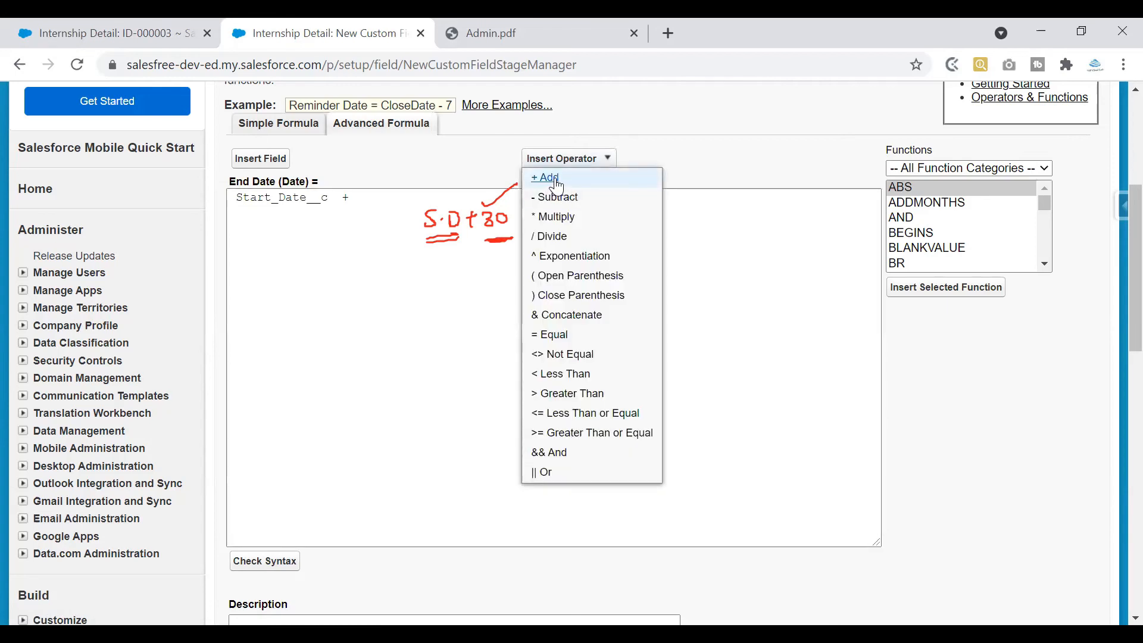
click(377, 204)
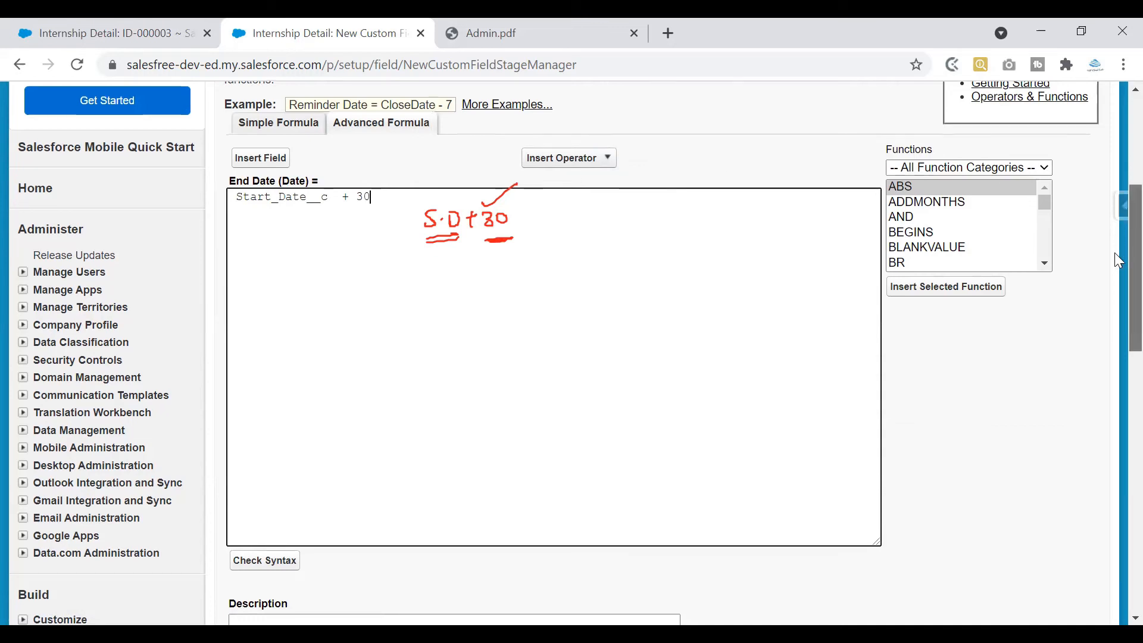
scroll(1114, 252, down, 2)
scroll(1114, 272, up, 2)
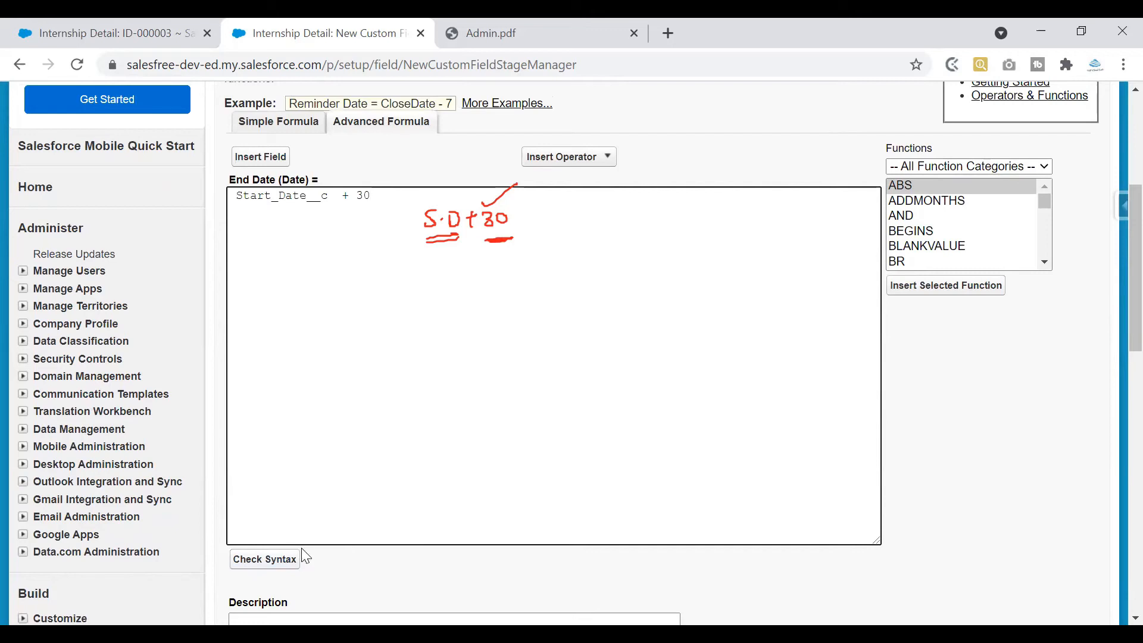
Run Check Syntax on Start_Date__c + 30, confirm no errors, then select the whole formula
click(286, 560)
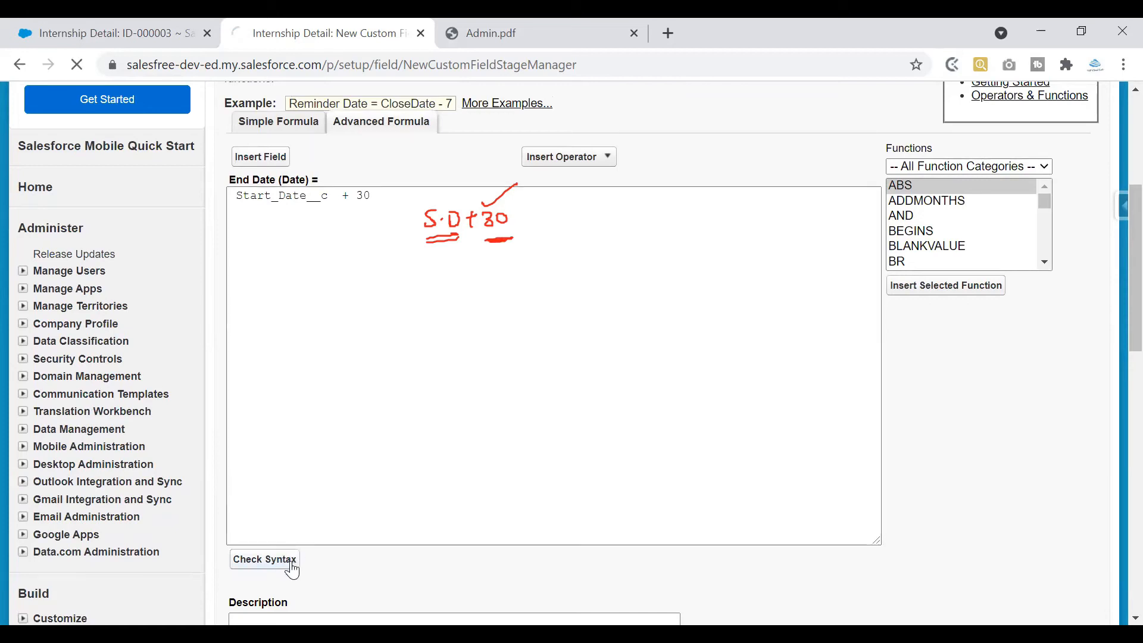
scroll(609, 356, down, 5)
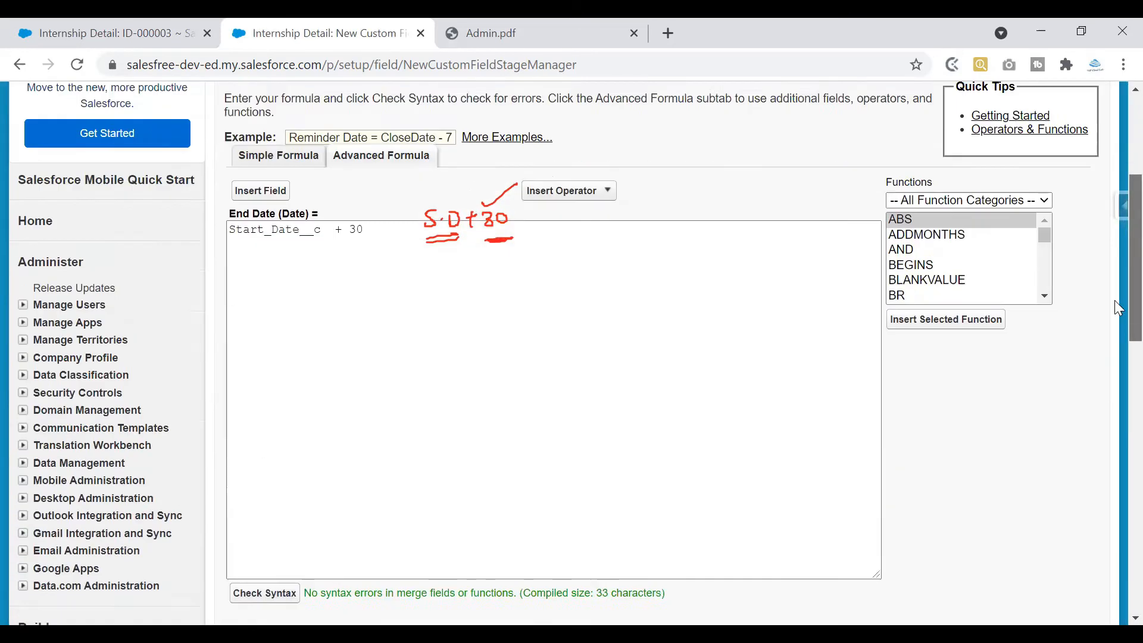
drag(308, 499, 676, 515)
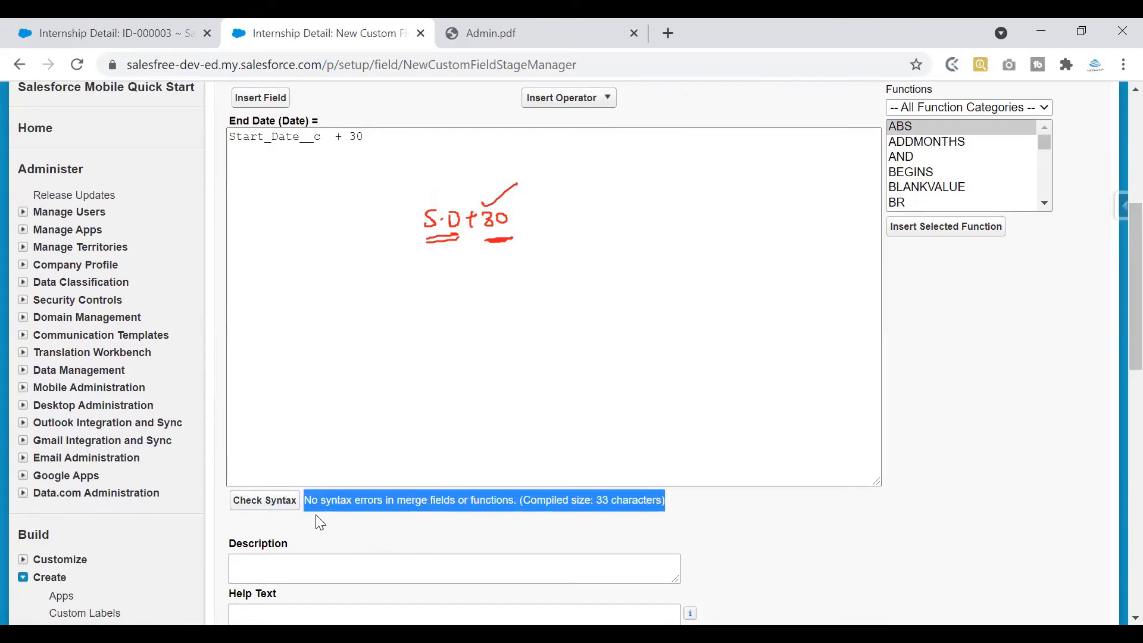
click(336, 502)
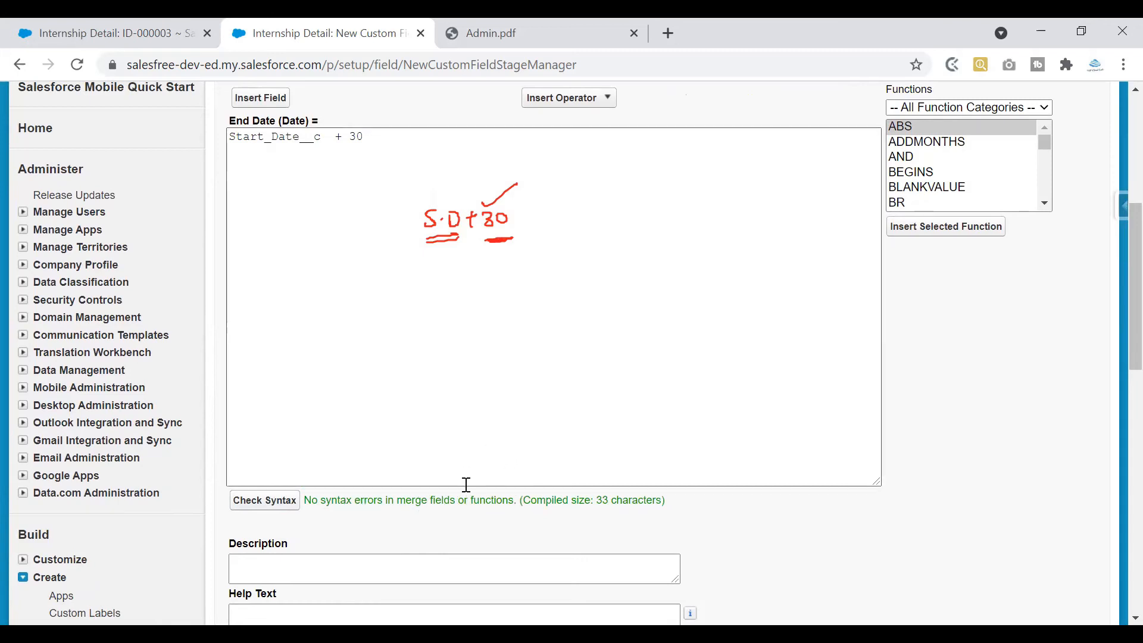
drag(457, 501, 415, 500)
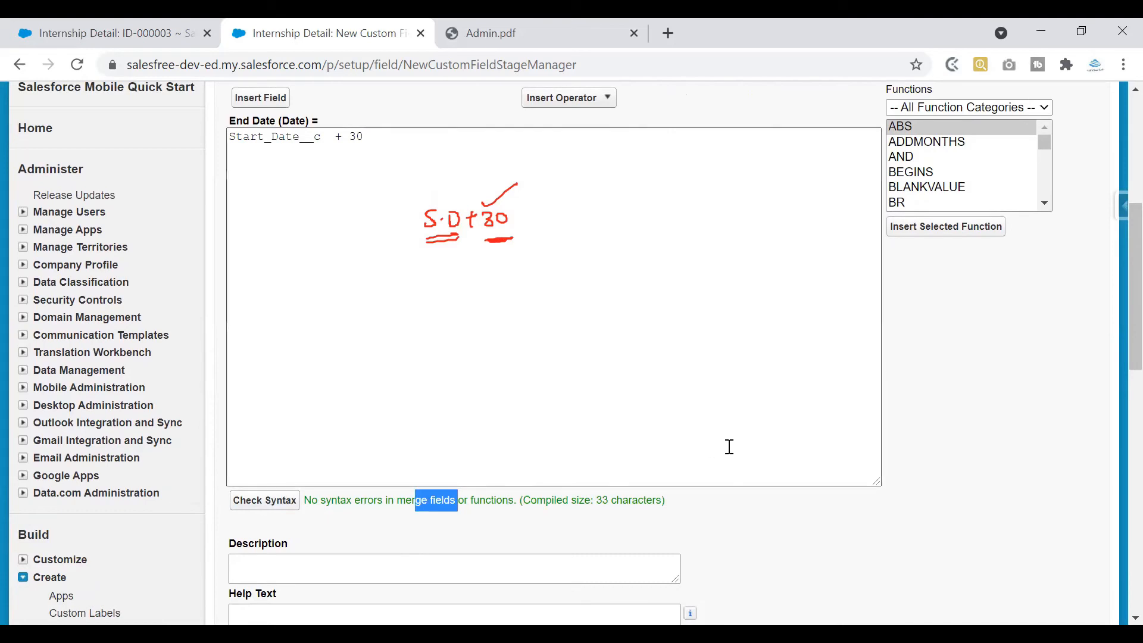
scroll(1115, 303, up, 1)
scroll(1117, 309, up, 1)
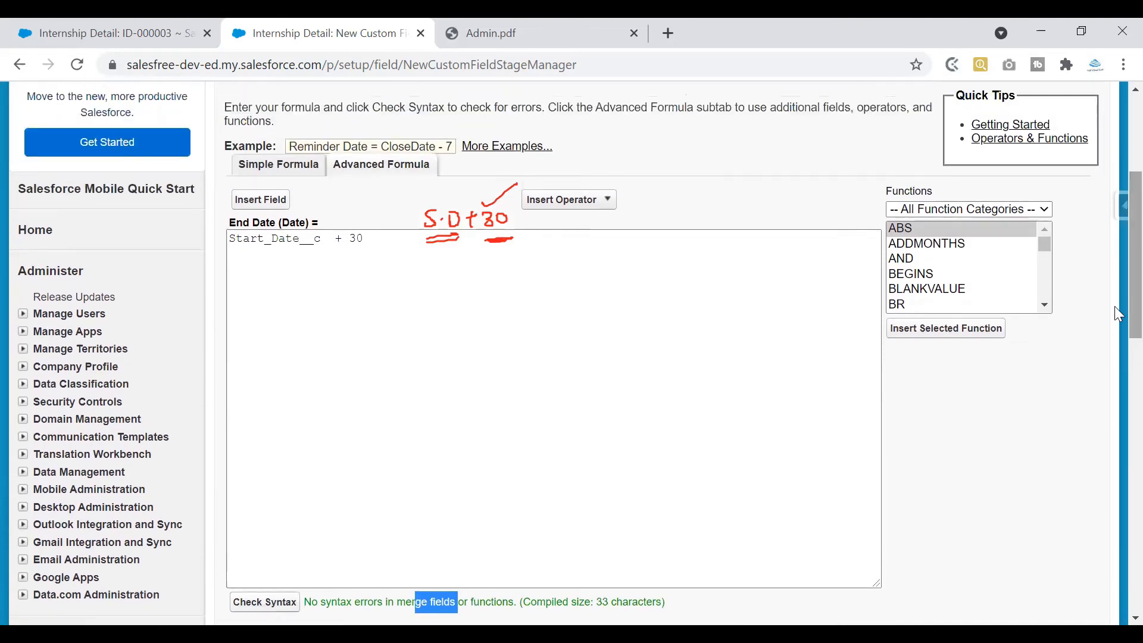
click(404, 238)
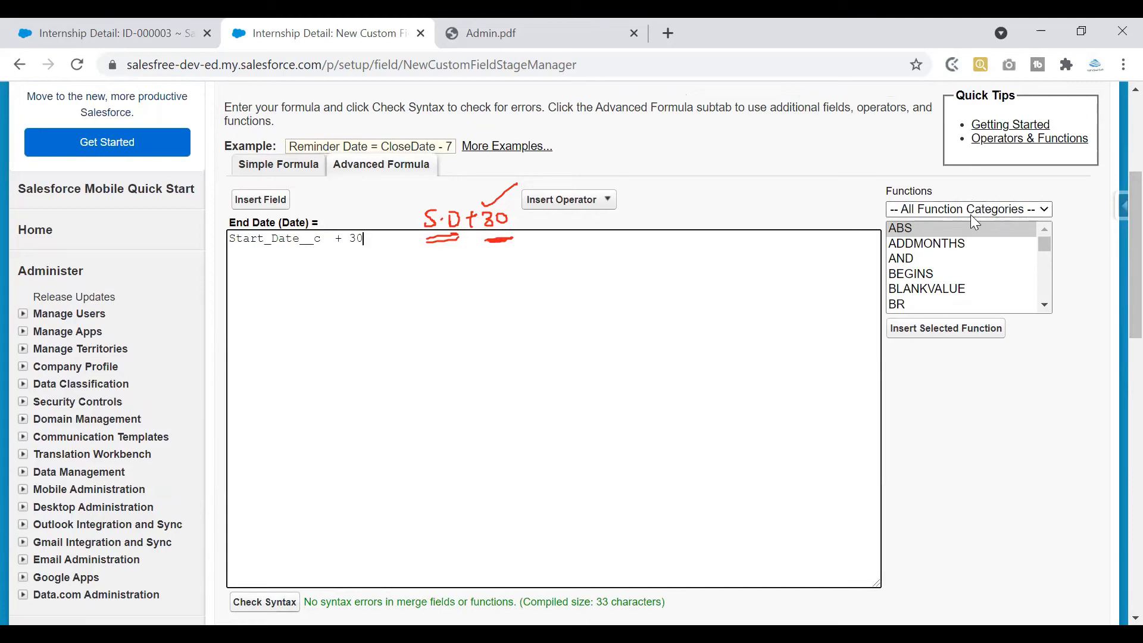
key(ctrl+a)
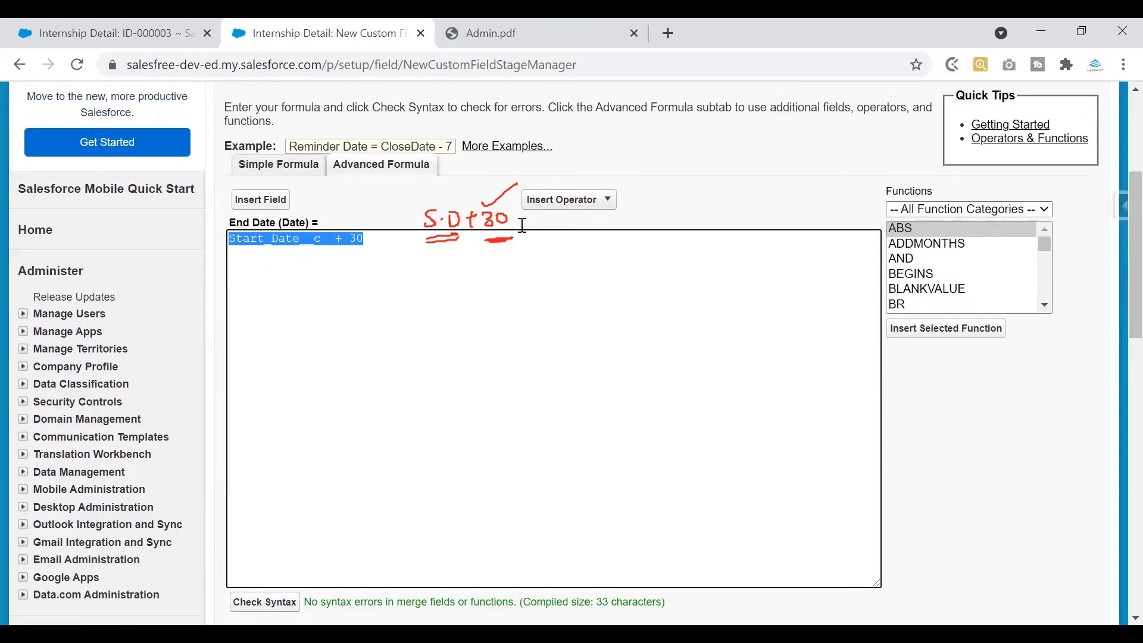
Filter functions to Date & Time and read the NOW, TIMENOW and TODAY descriptions
click(1037, 209)
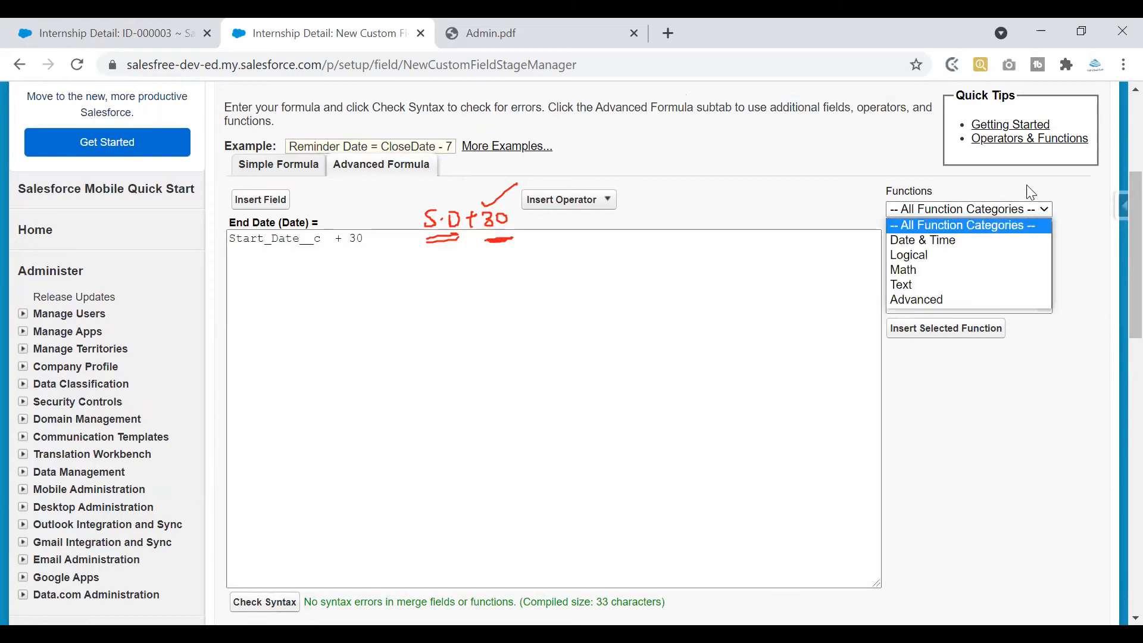
click(969, 241)
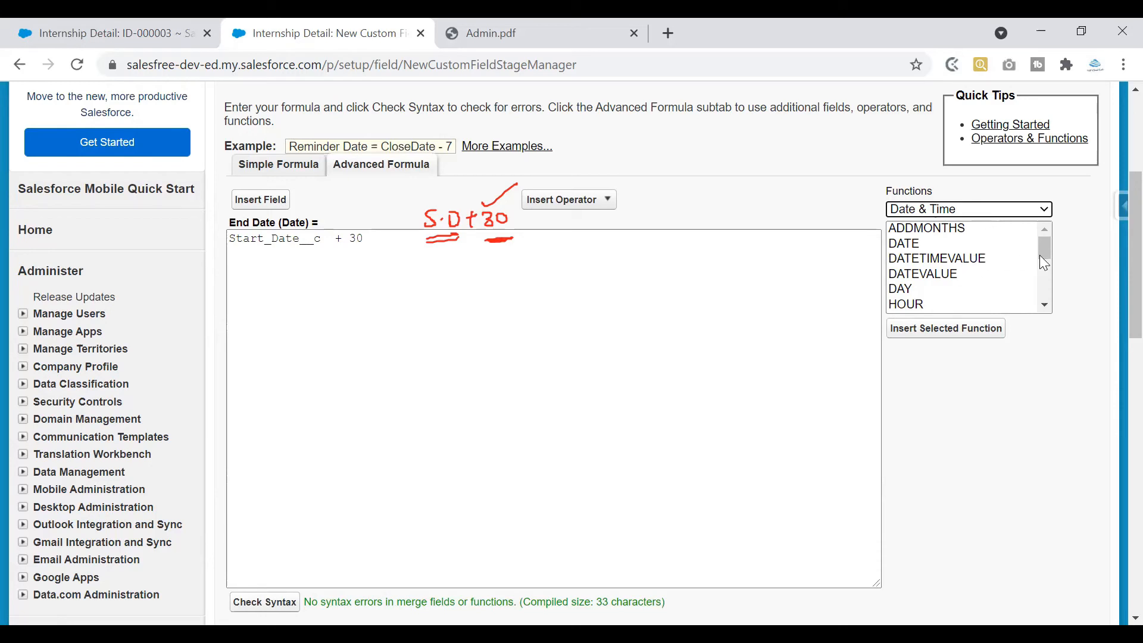
drag(1046, 248, 1043, 265)
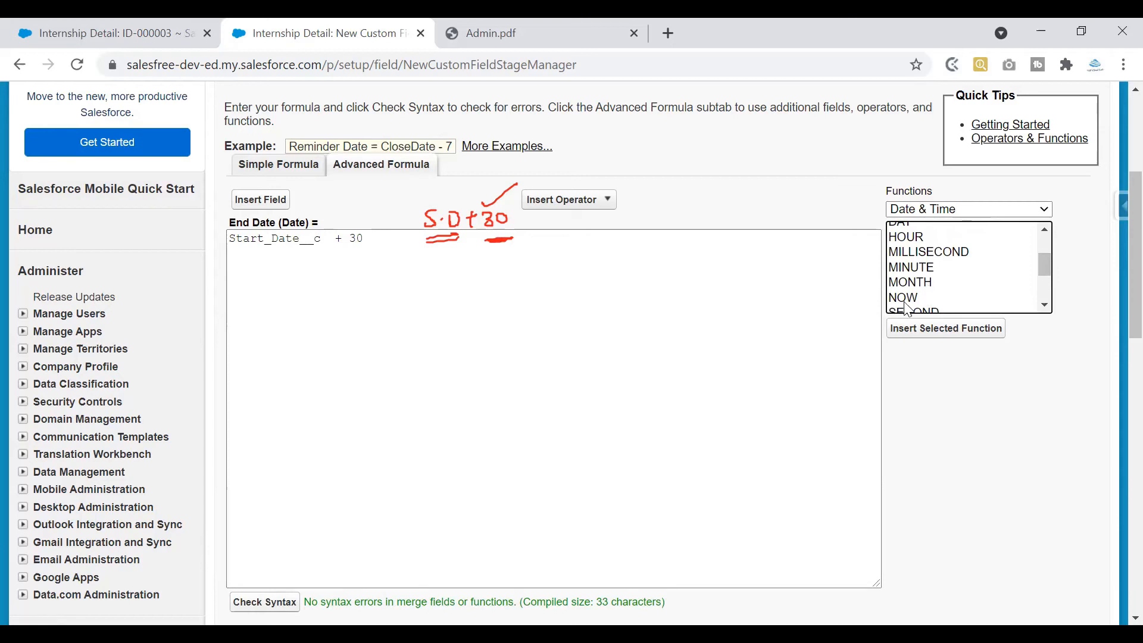
click(916, 299)
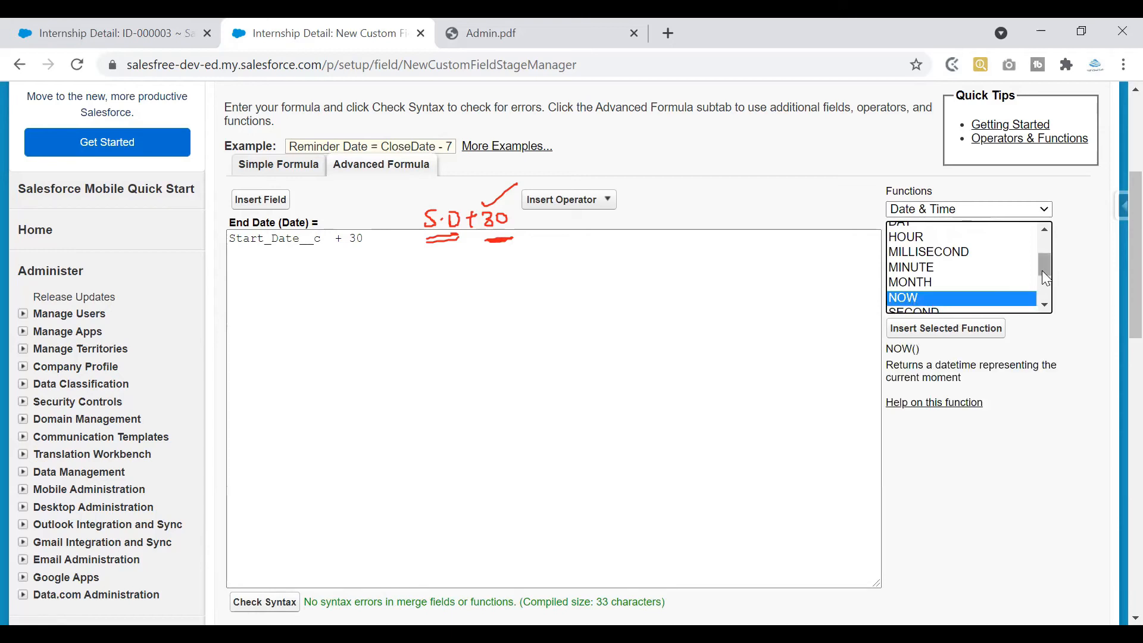
scroll(1043, 265, down, 1)
drag(887, 349, 1056, 388)
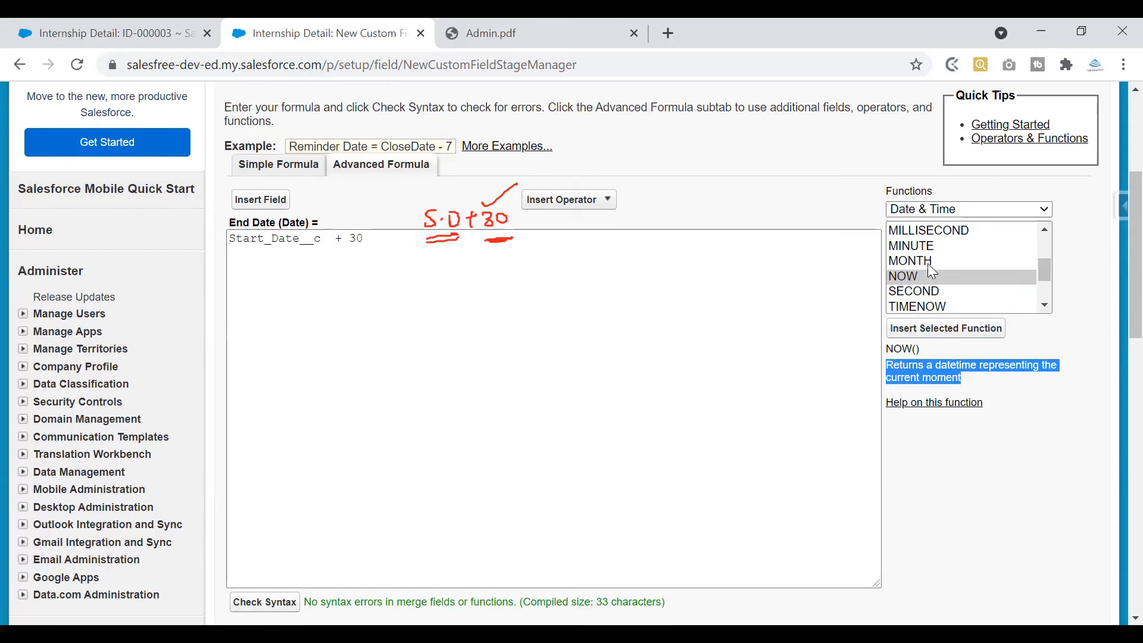
click(951, 305)
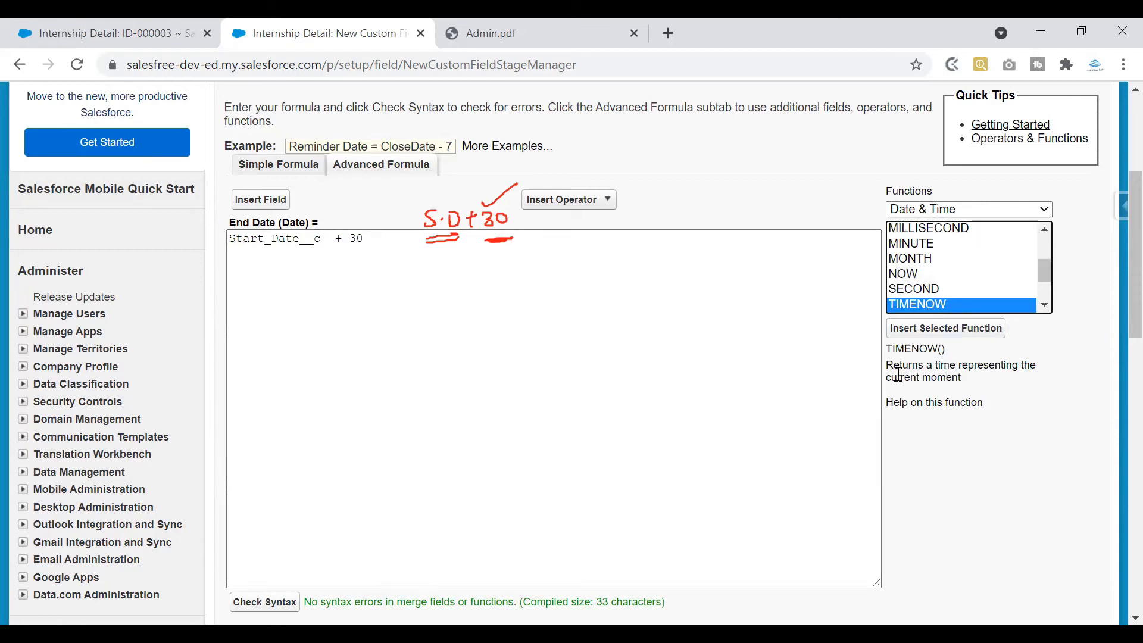
drag(887, 365, 1032, 388)
mouse_move(1046, 270)
mouse_down()
mouse_move(1046, 241)
mouse_move(1045, 277)
mouse_up()
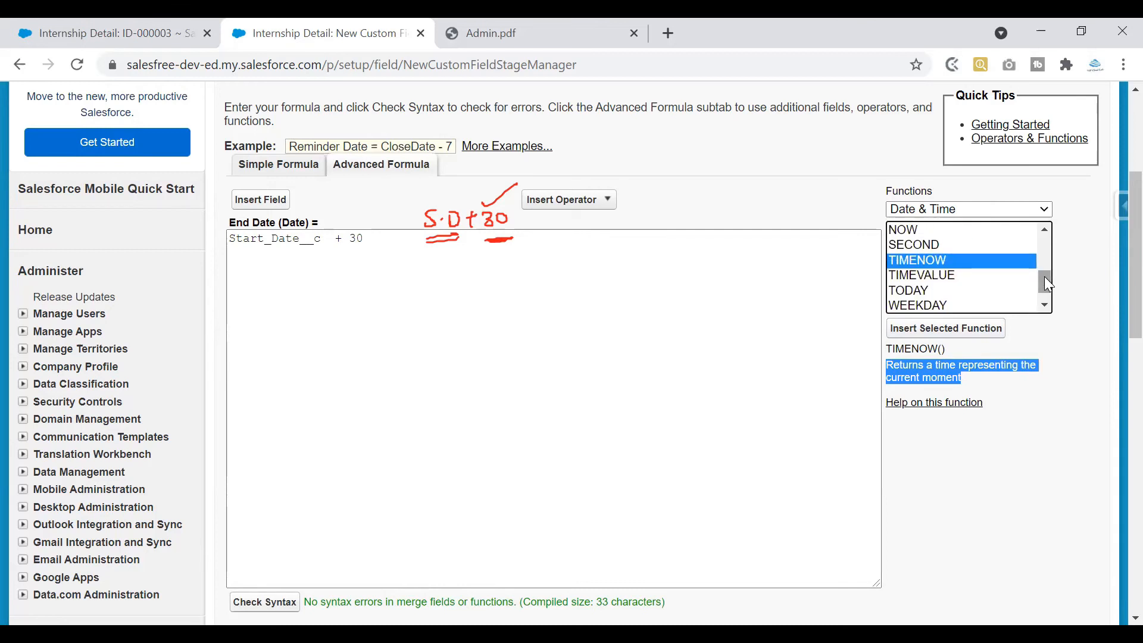
click(921, 292)
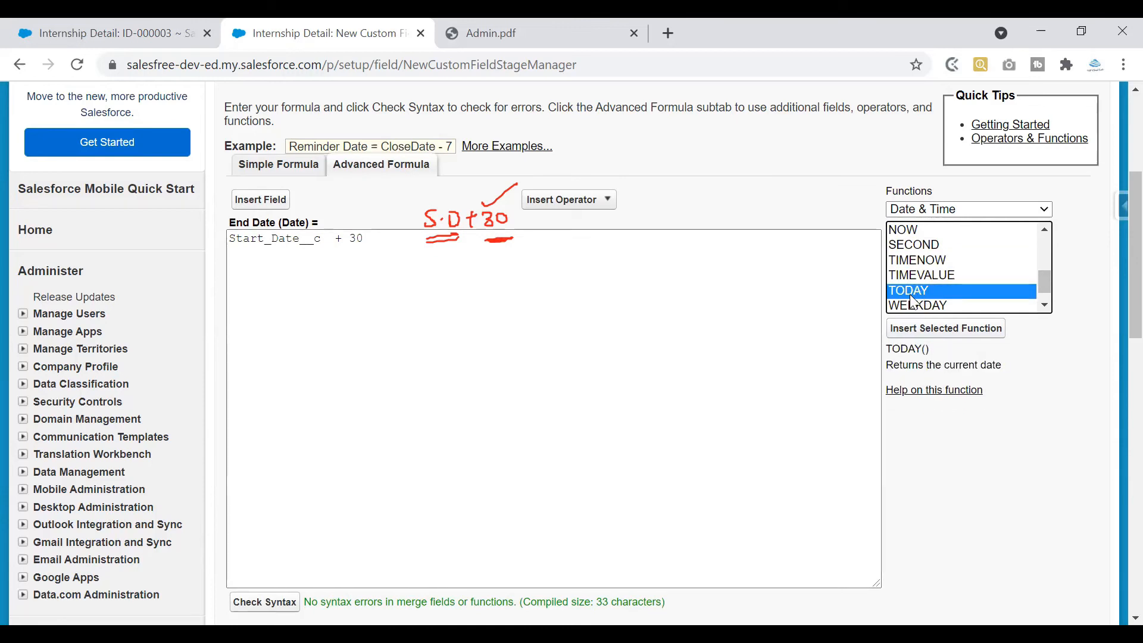
drag(887, 366, 1010, 367)
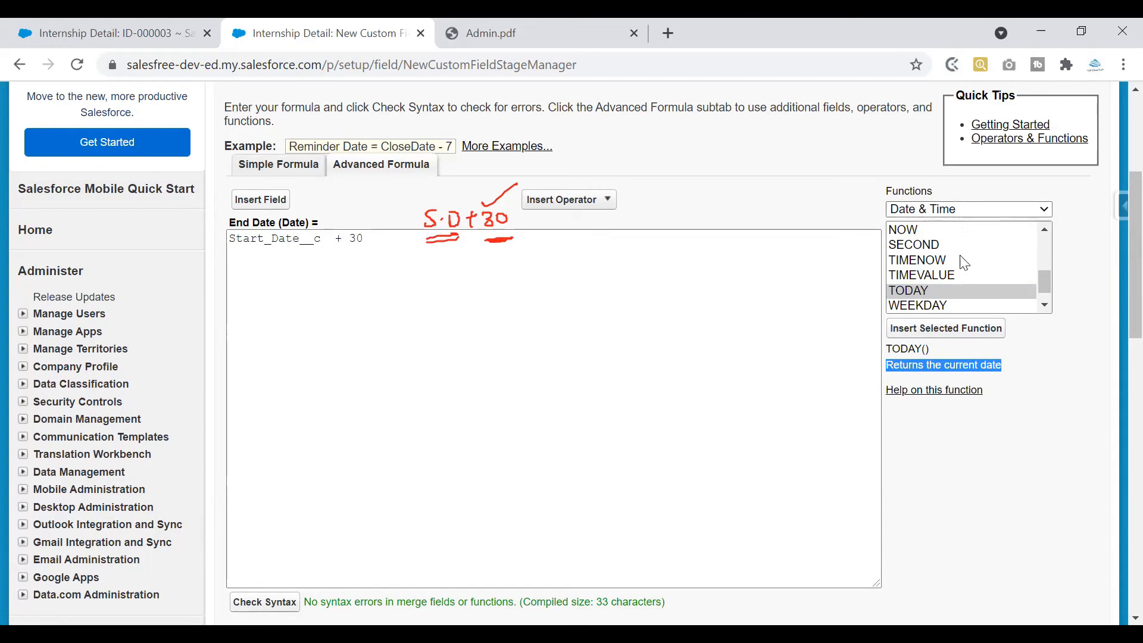
Clear the Start_Date__c + 30 expression from the End Date formula box
click(763, 259)
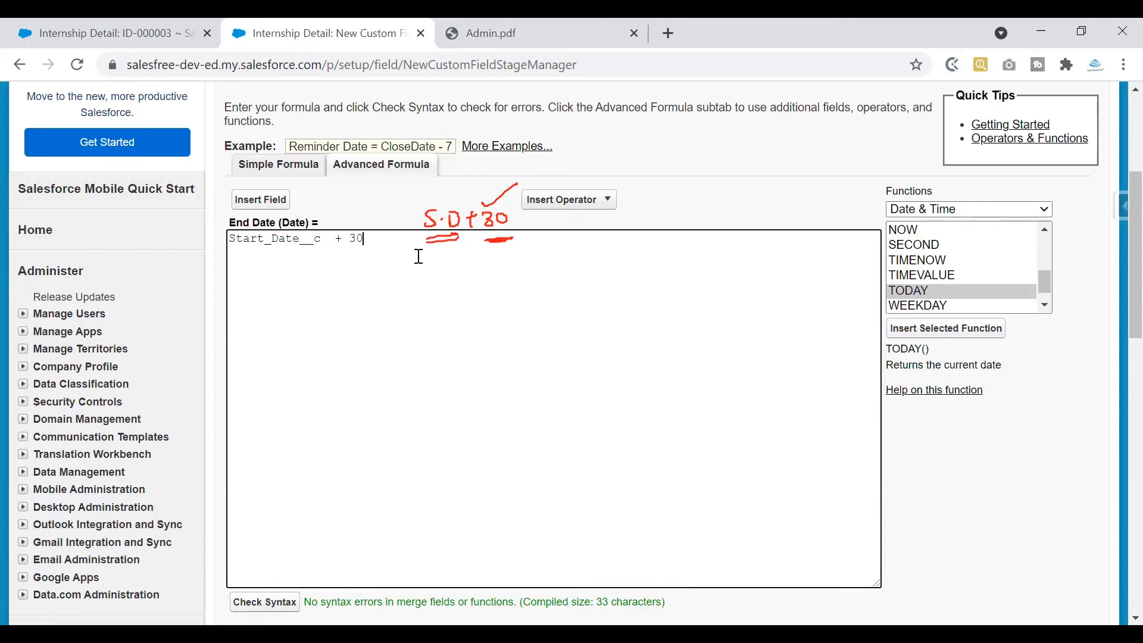
key(ctrl+a)
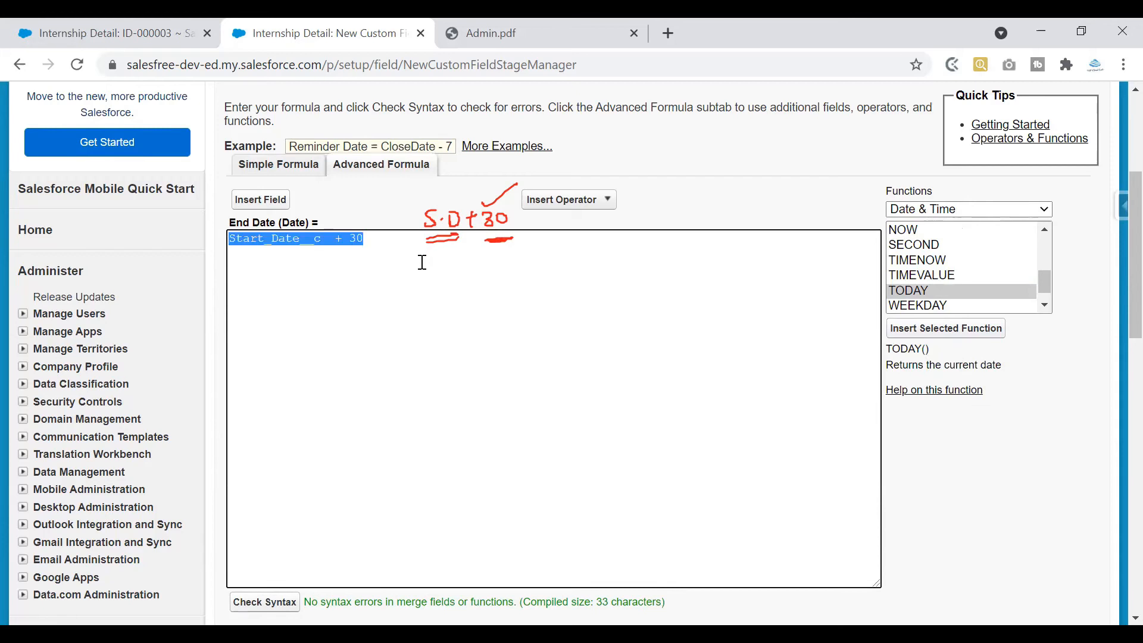
key(BackSpace)
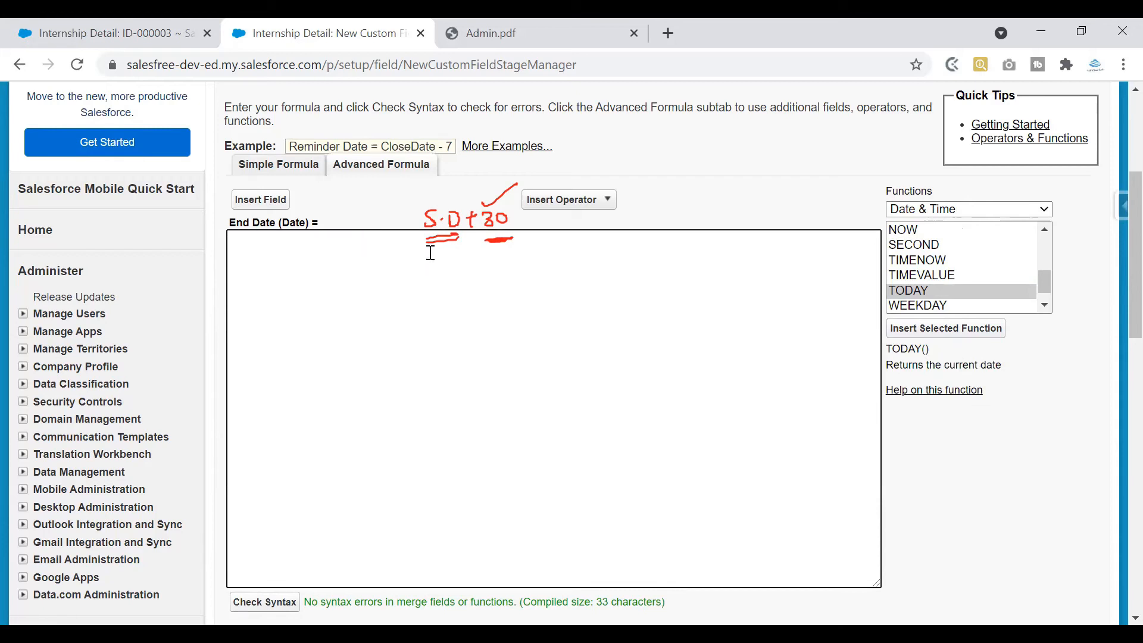
Insert the TODAY() function into the empty End Date formula
click(925, 292)
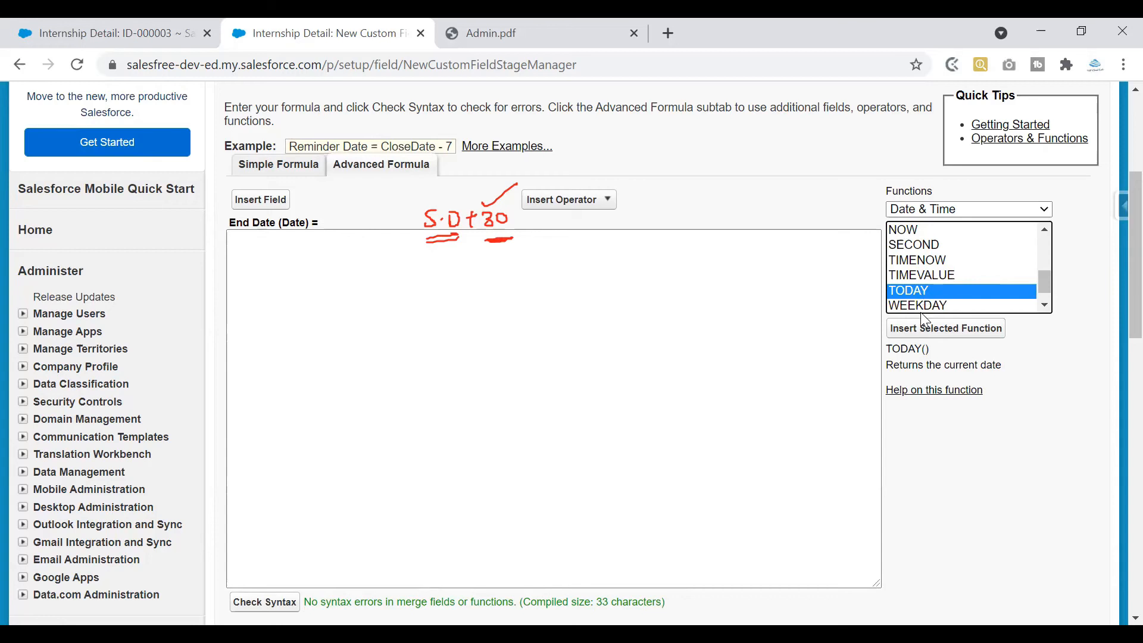
click(945, 329)
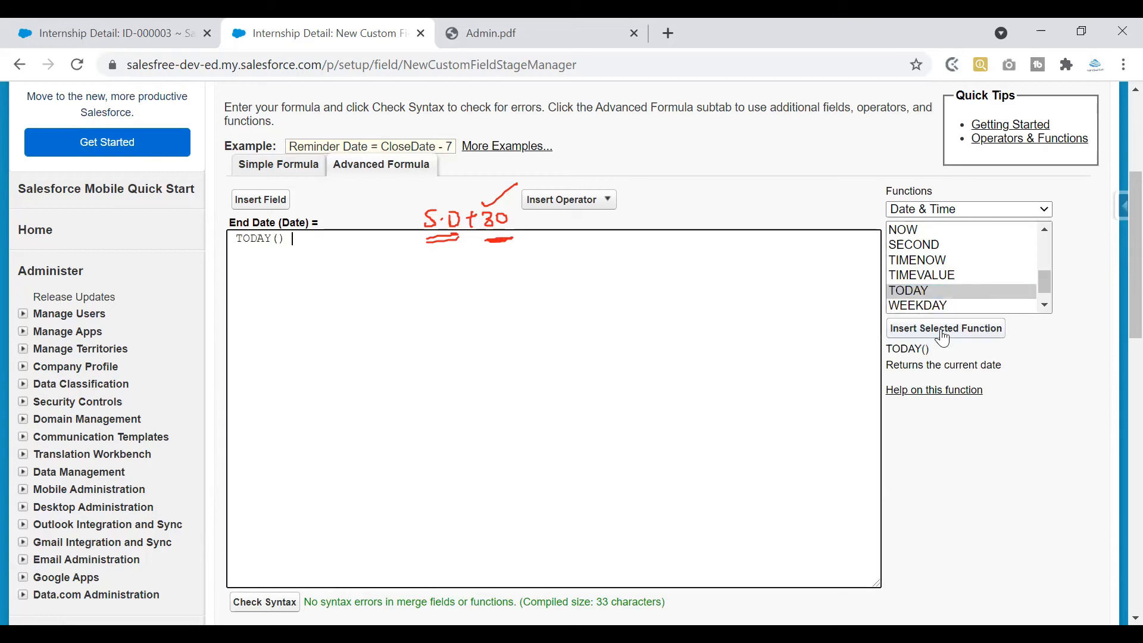
drag(308, 239, 228, 243)
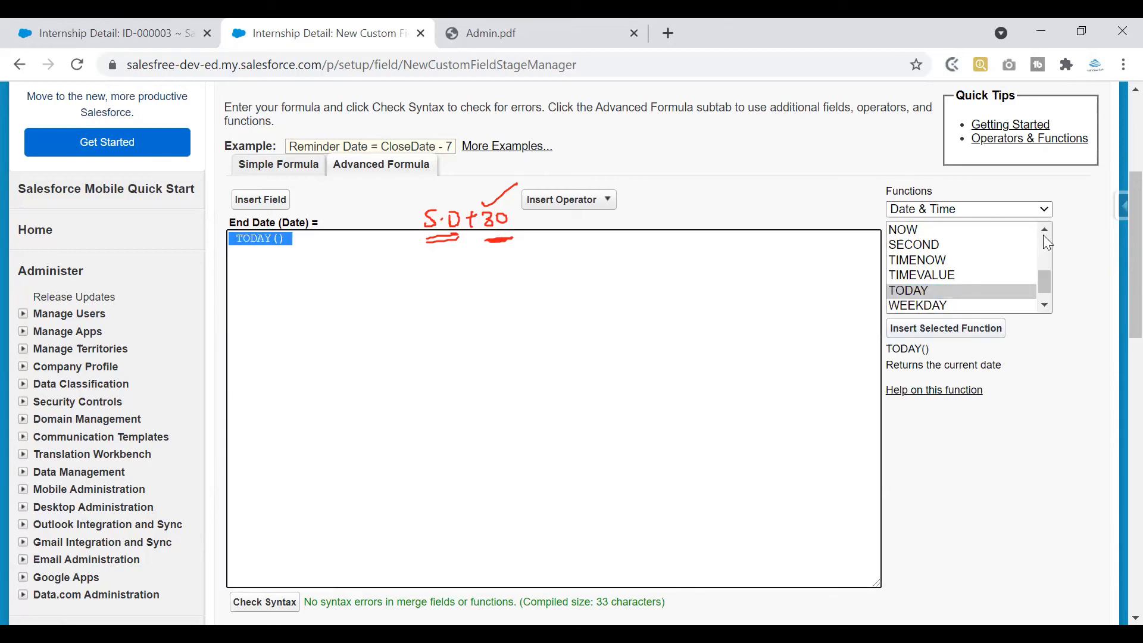
click(318, 242)
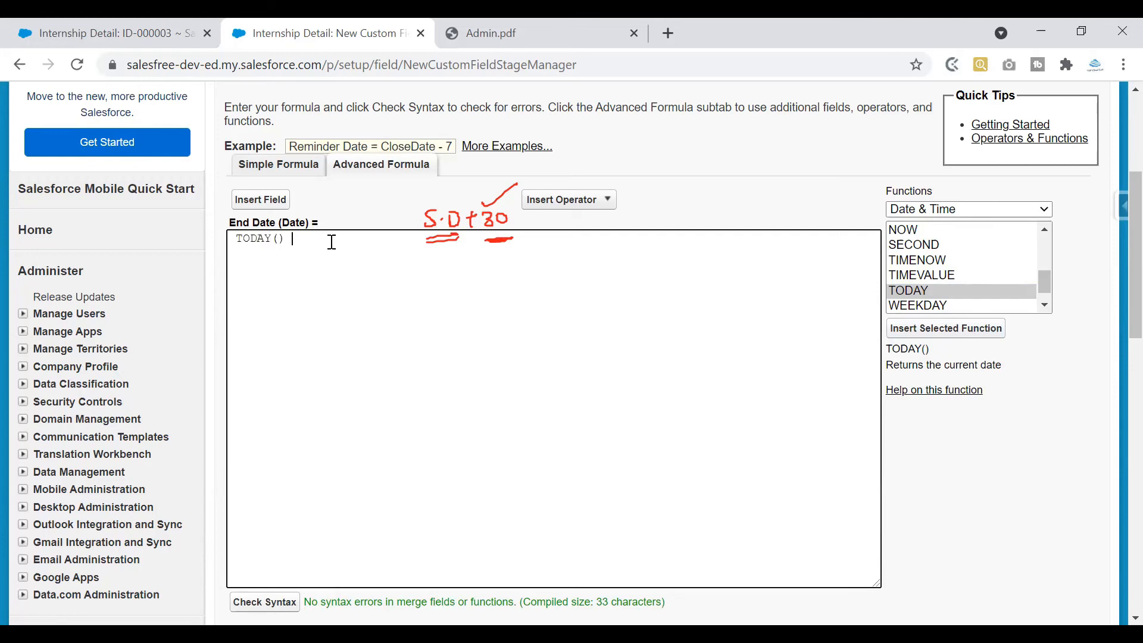
Compare the TODAY description with the NOW function's description
drag(885, 365, 1015, 366)
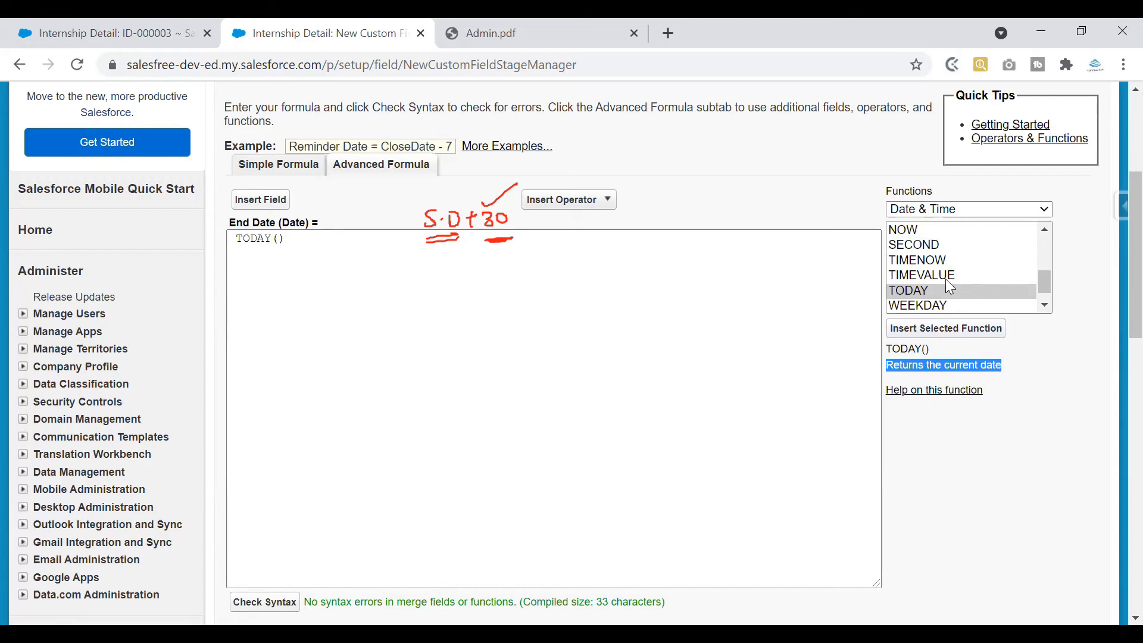
drag(306, 238, 181, 238)
drag(307, 242, 208, 244)
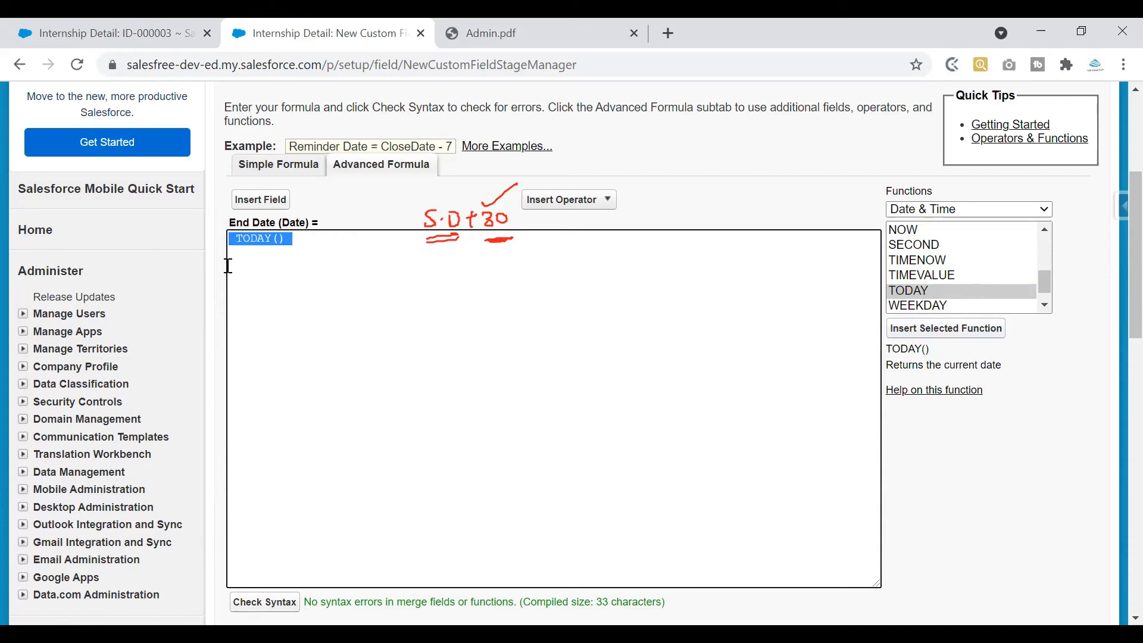
click(916, 231)
click(890, 372)
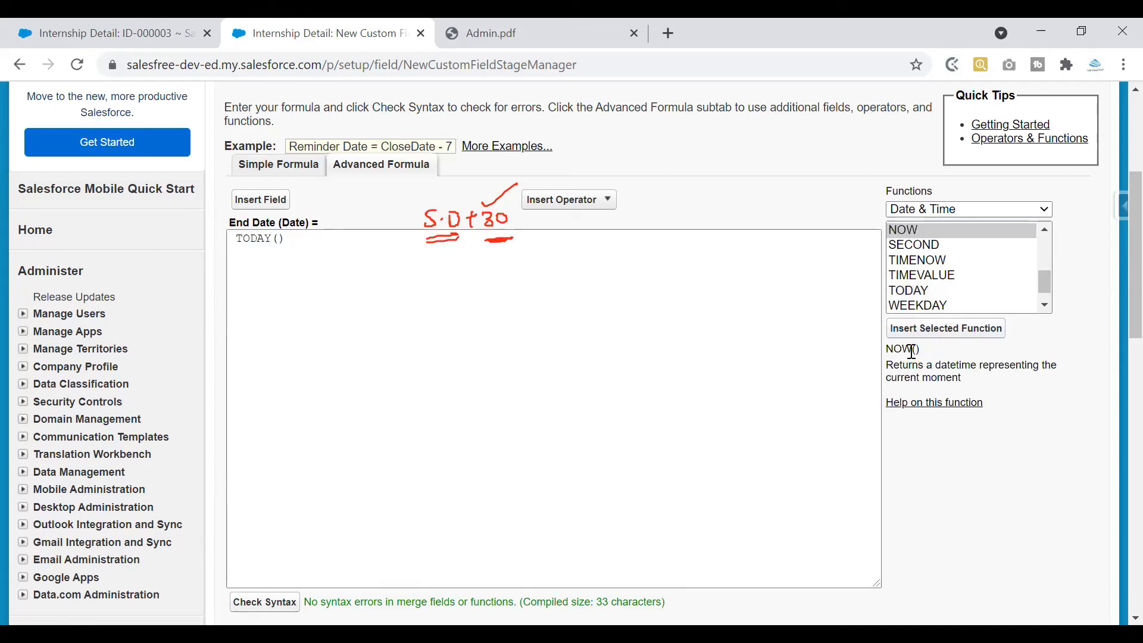
drag(1046, 284, 1063, 264)
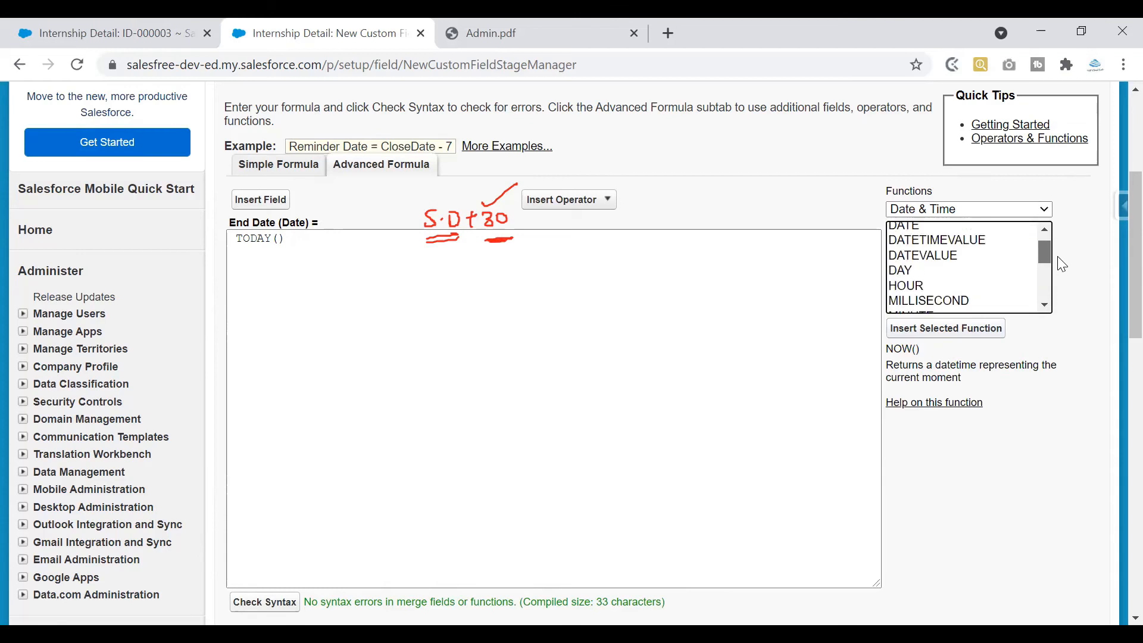
Show the Logical functions and read the ISBLANK and ISNUMBER descriptions
click(1036, 211)
click(989, 249)
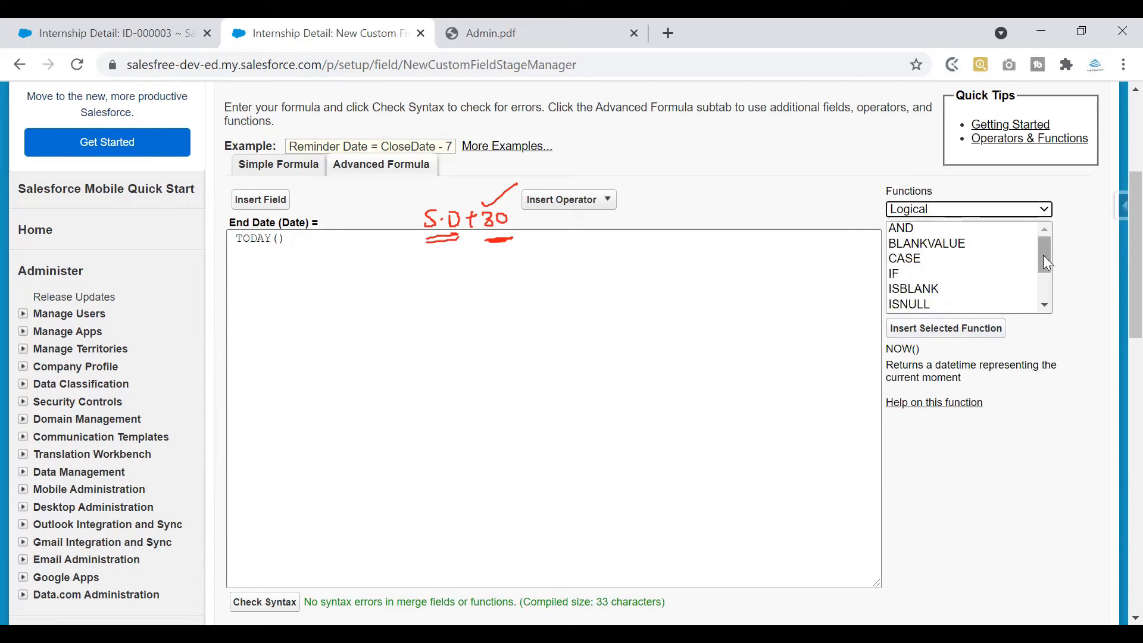
scroll(1044, 264, down, 1)
click(939, 250)
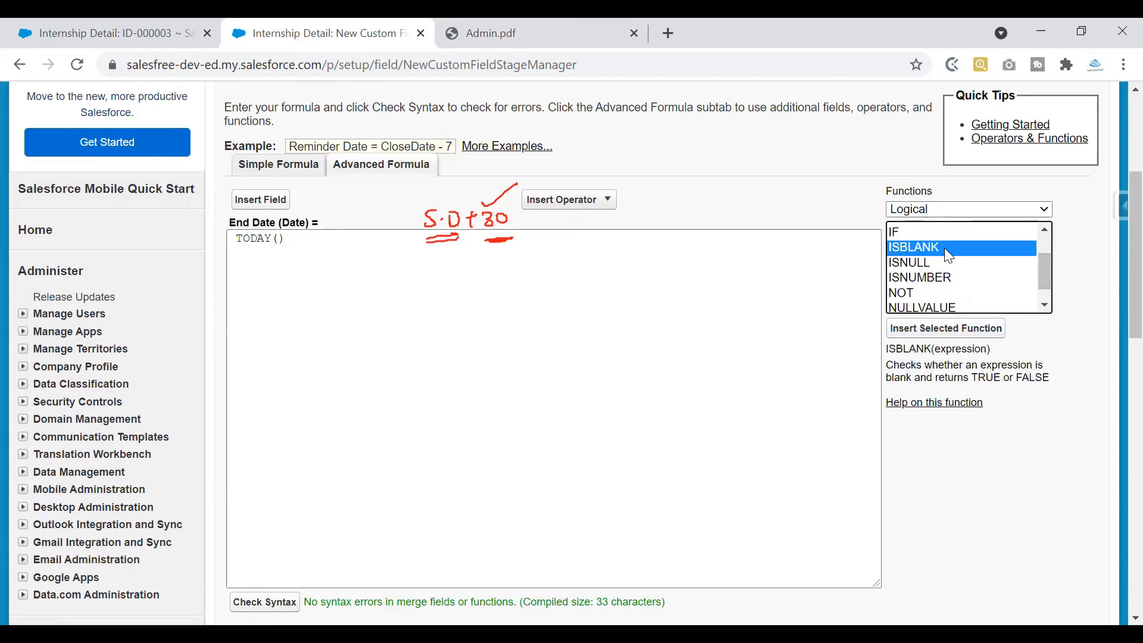
click(945, 277)
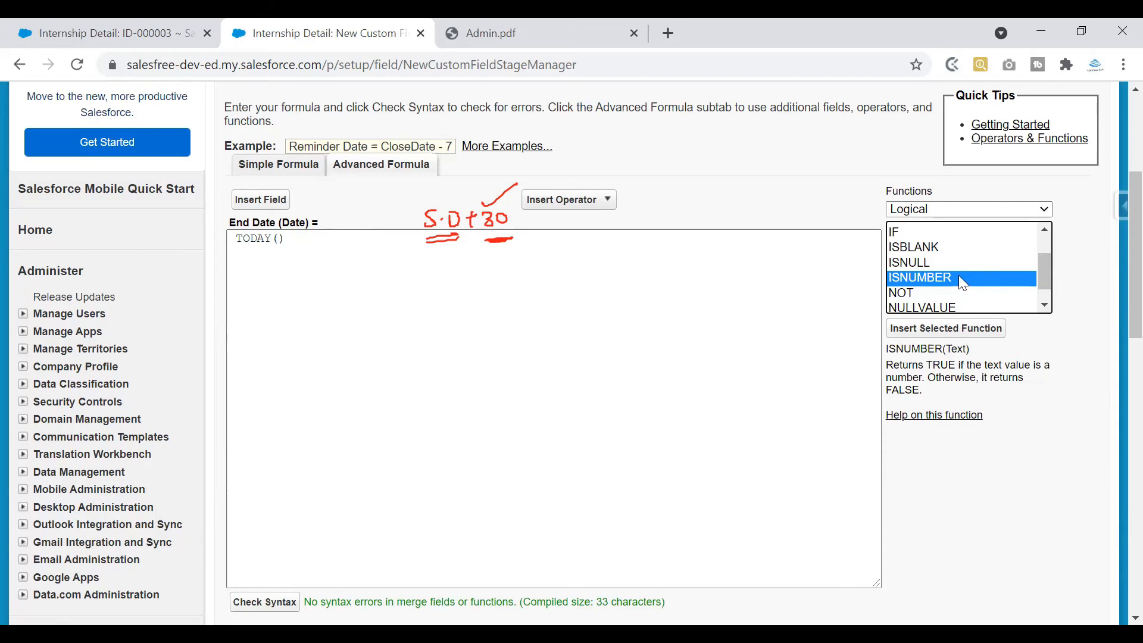
scroll(1042, 276, down, 1)
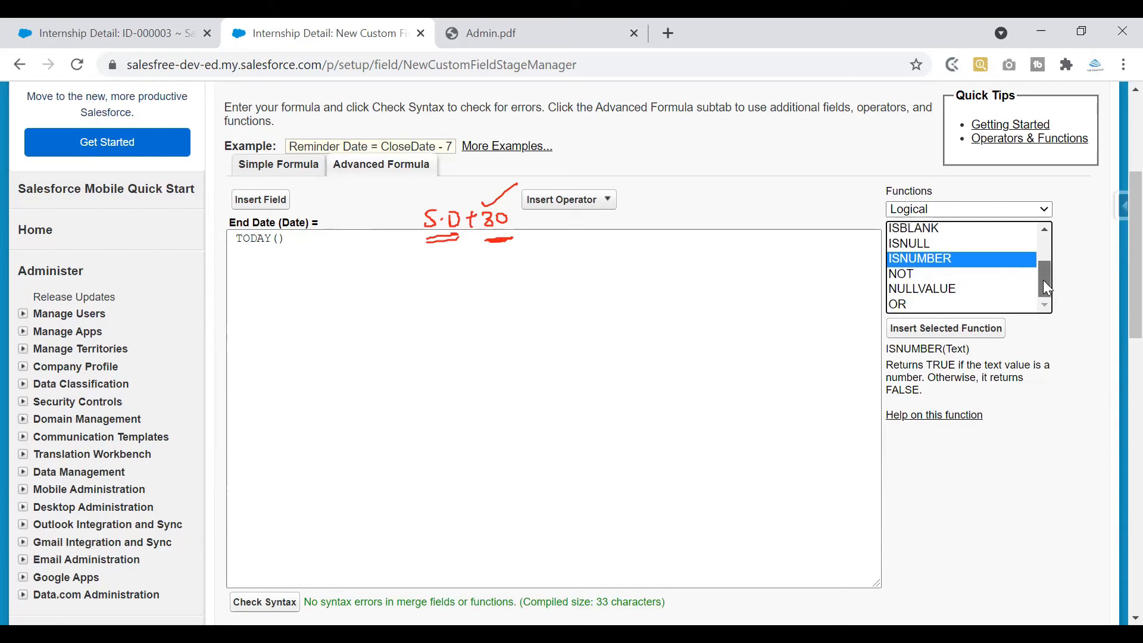
Show the Math functions and read the MAX, ROUND and SQRT descriptions
click(975, 215)
click(947, 269)
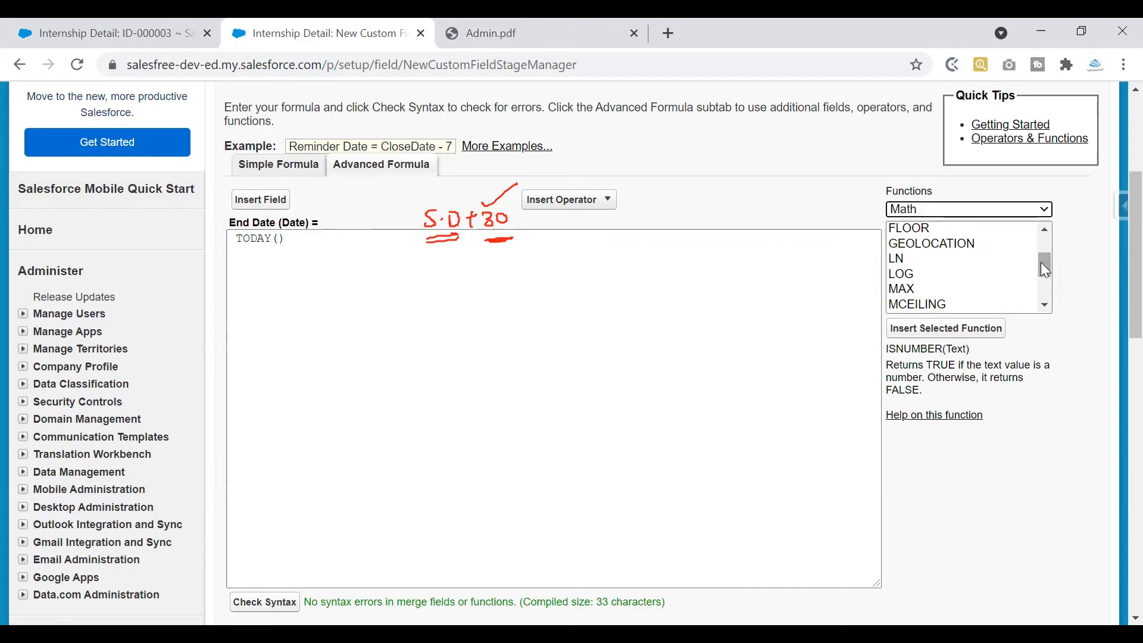
scroll(1045, 275, down, 2)
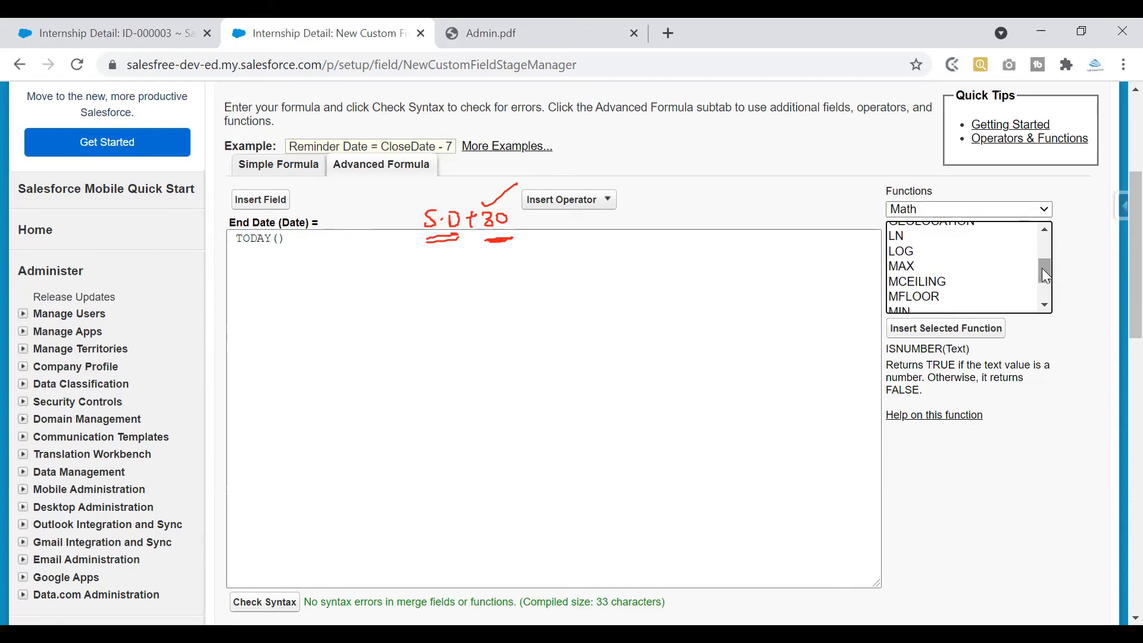
click(946, 269)
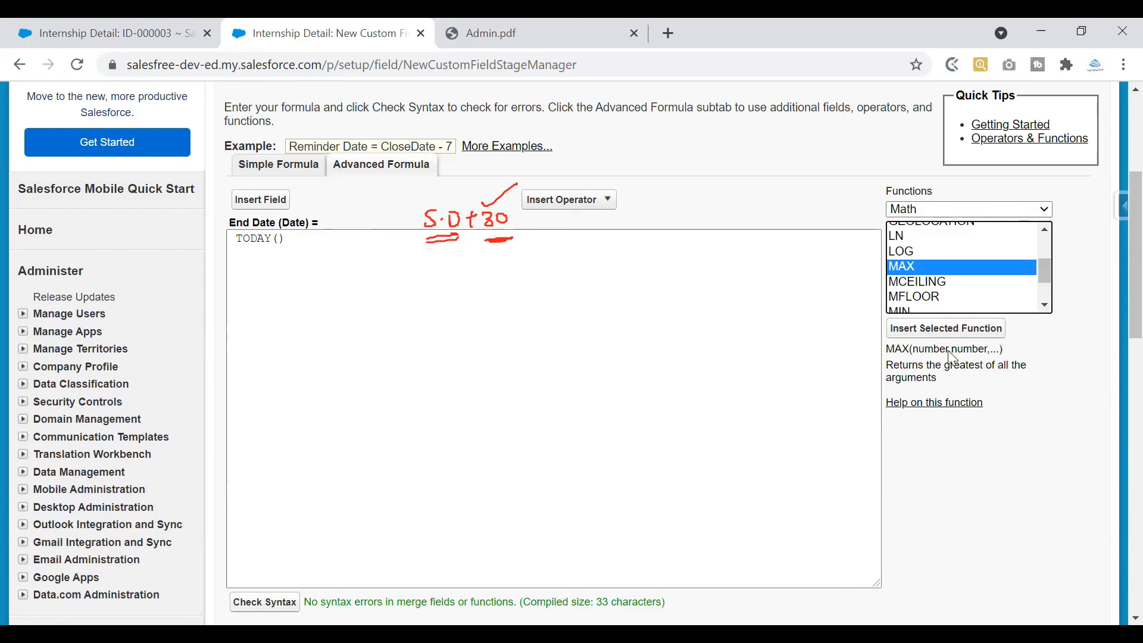
scroll(952, 301, down, 3)
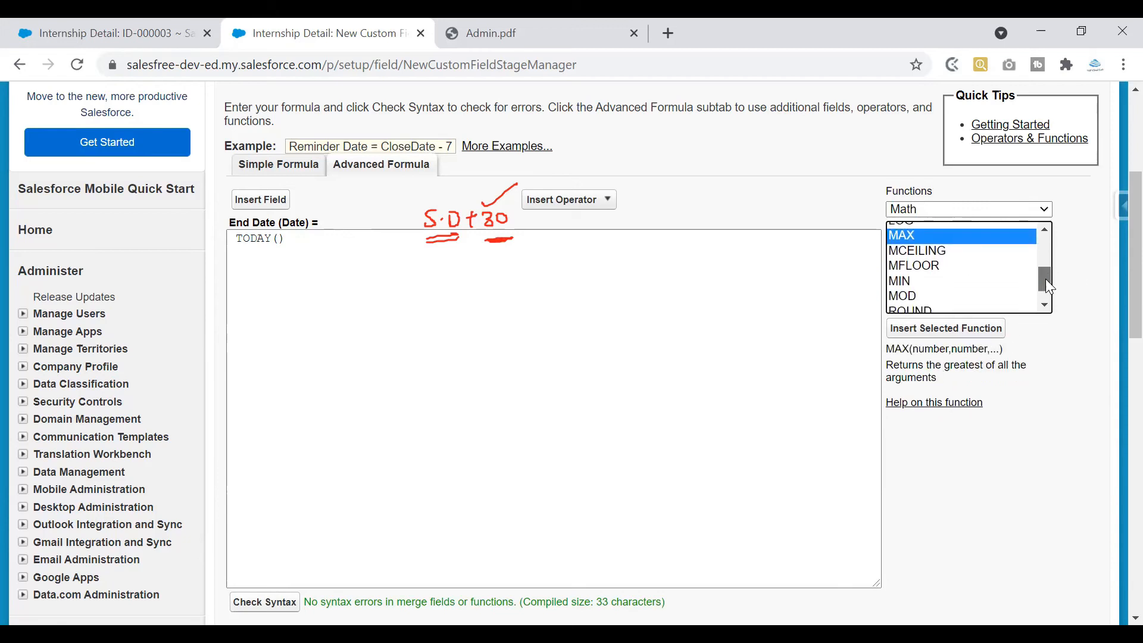
click(958, 292)
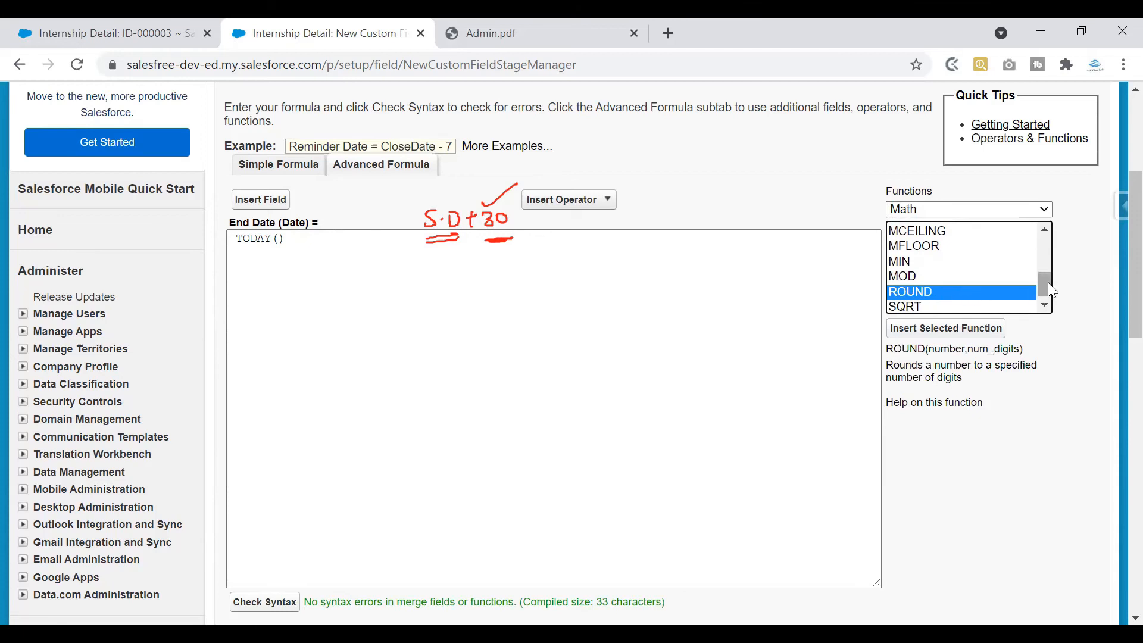
click(956, 307)
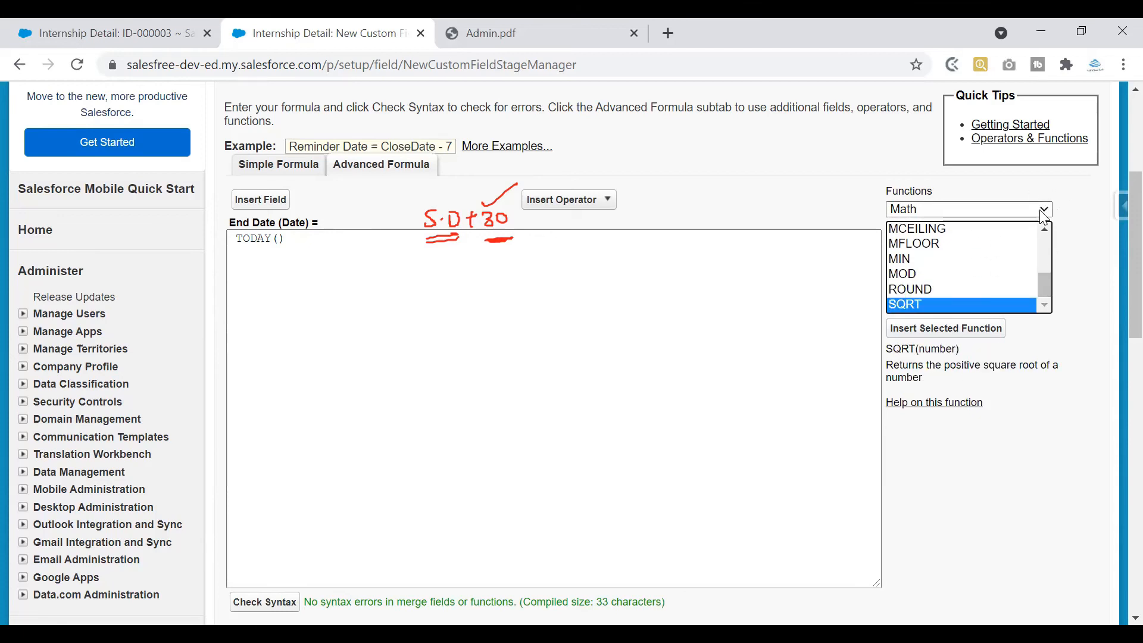
Show the Text functions and read the LEN and LOWER descriptions
click(1044, 210)
click(964, 287)
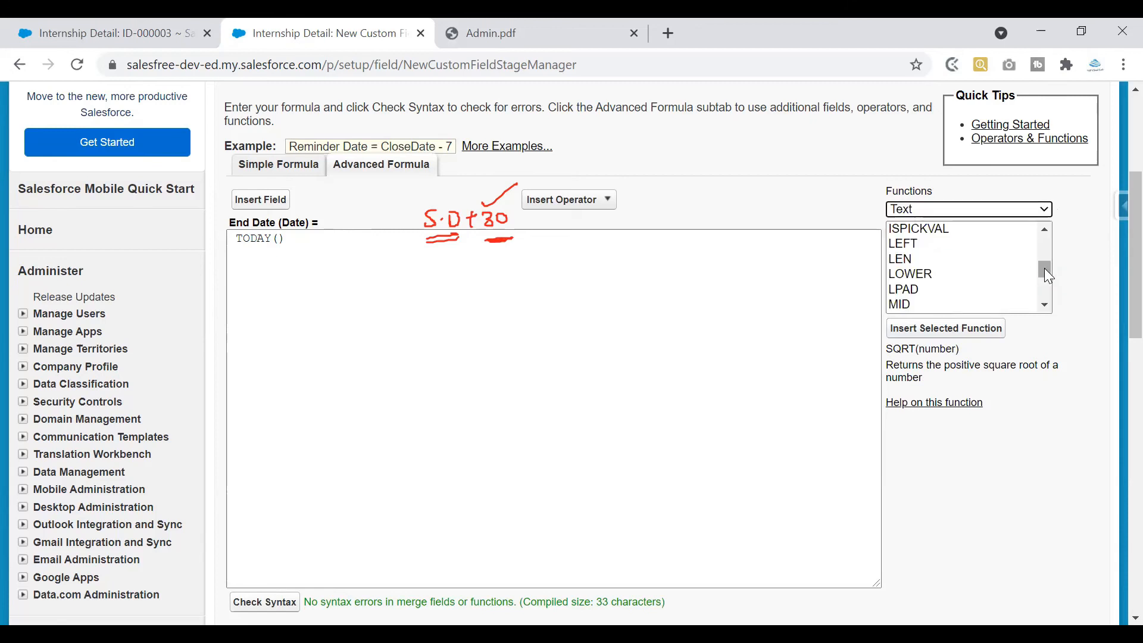
click(944, 261)
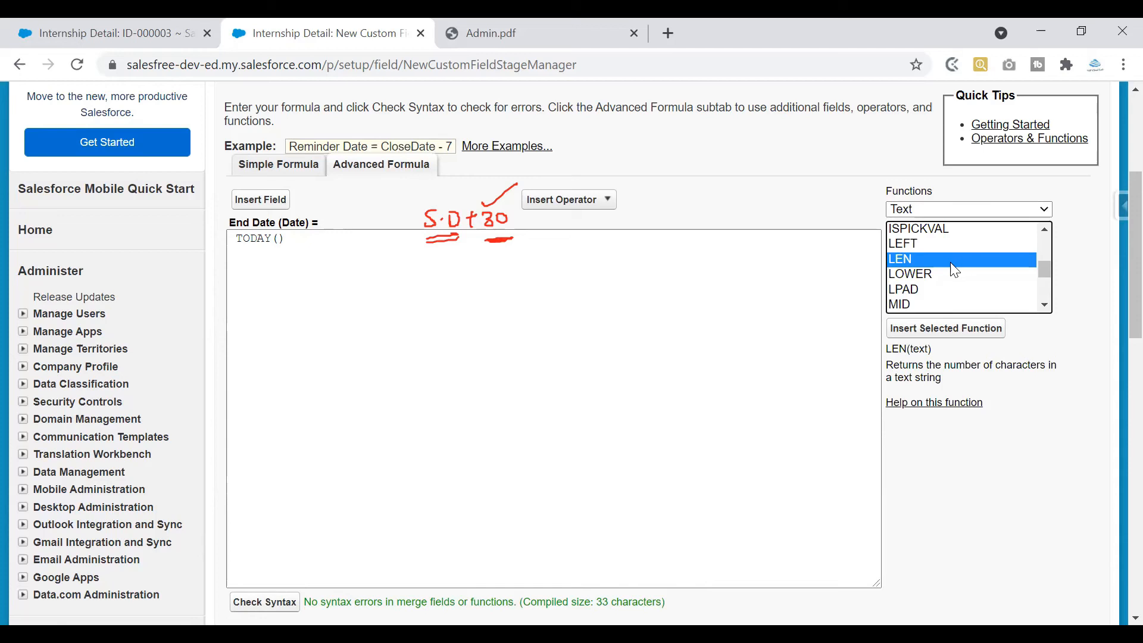
drag(1044, 263, 1046, 277)
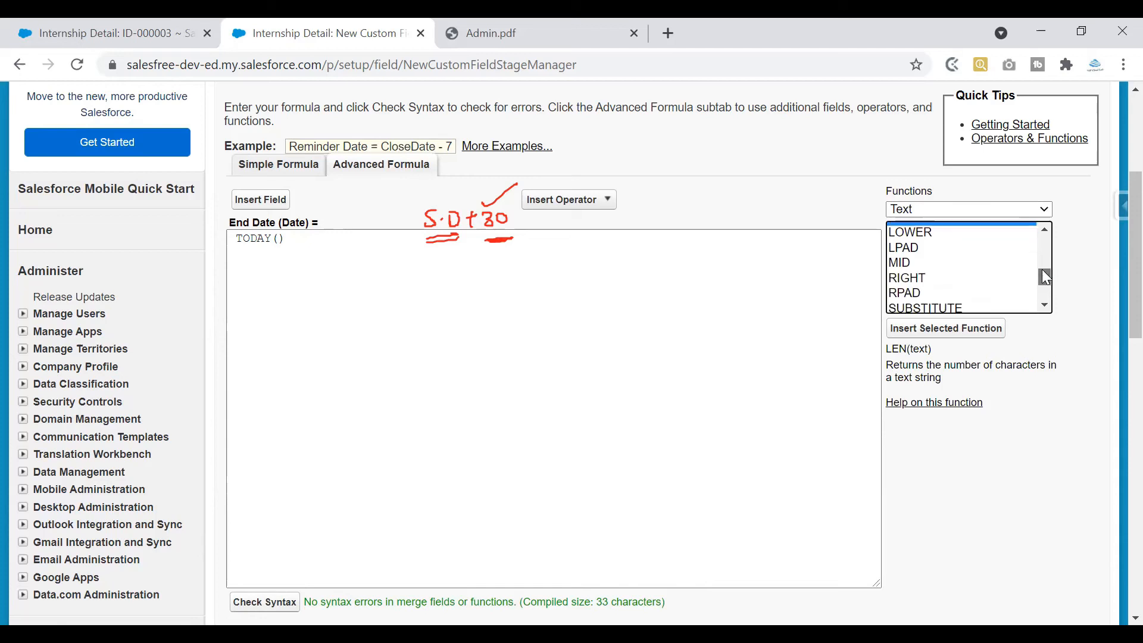
click(931, 236)
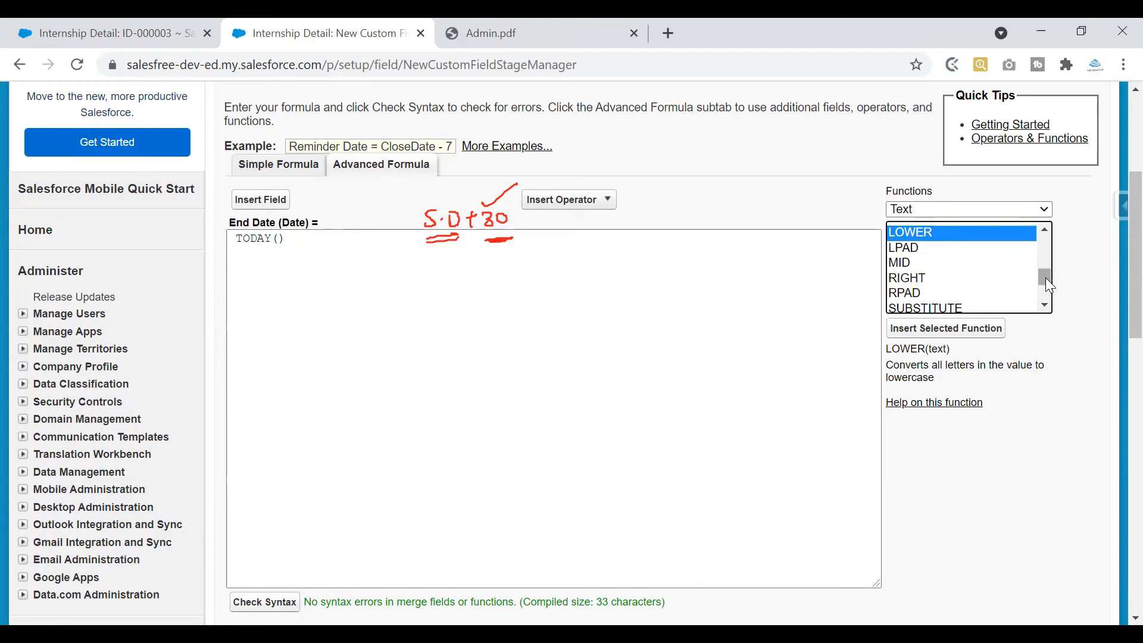
drag(1045, 277, 1043, 289)
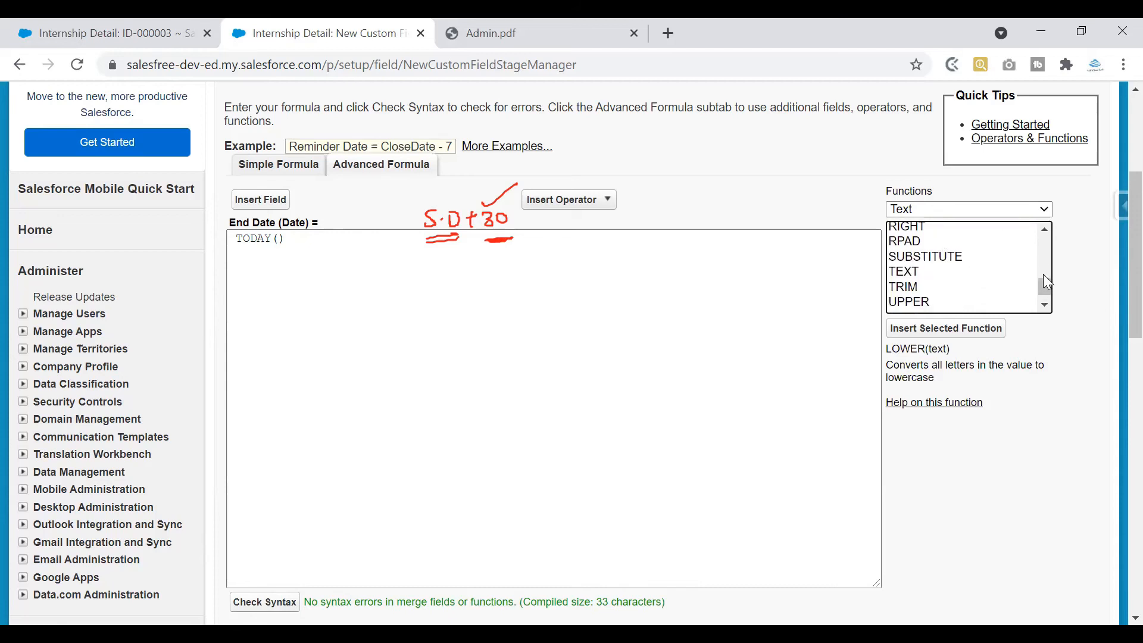
scroll(1047, 292, up, 2)
drag(1047, 268, 1047, 234)
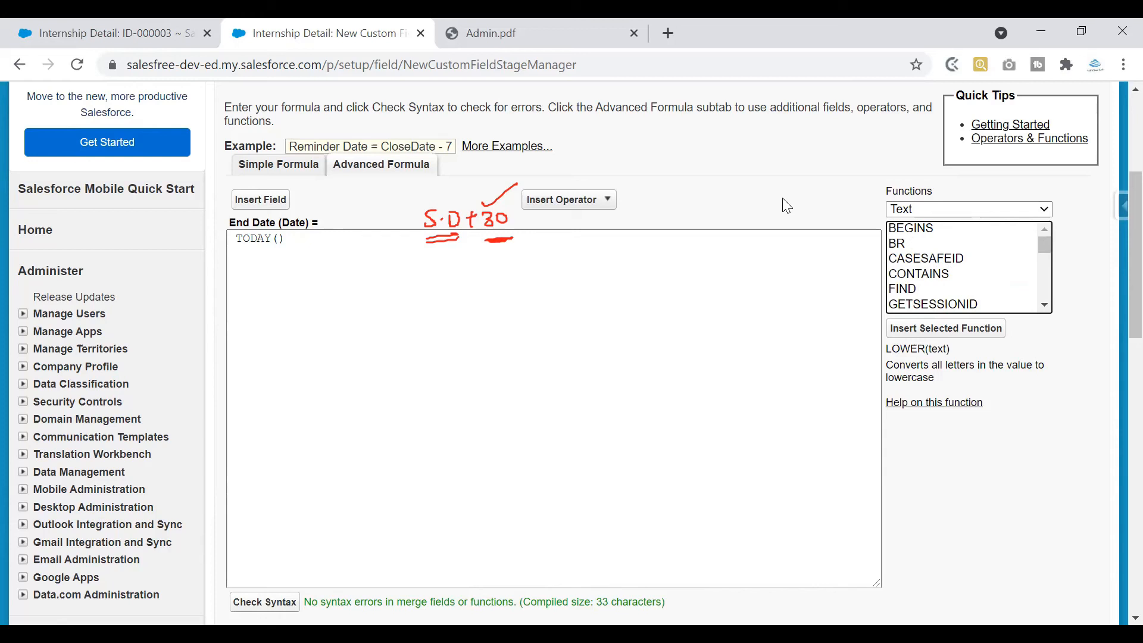
click(671, 152)
mouse_move(671, 131)
mouse_down()
mouse_move(787, 143)
mouse_move(671, 126)
mouse_move(738, 98)
mouse_move(830, 93)
mouse_move(807, 94)
mouse_up()
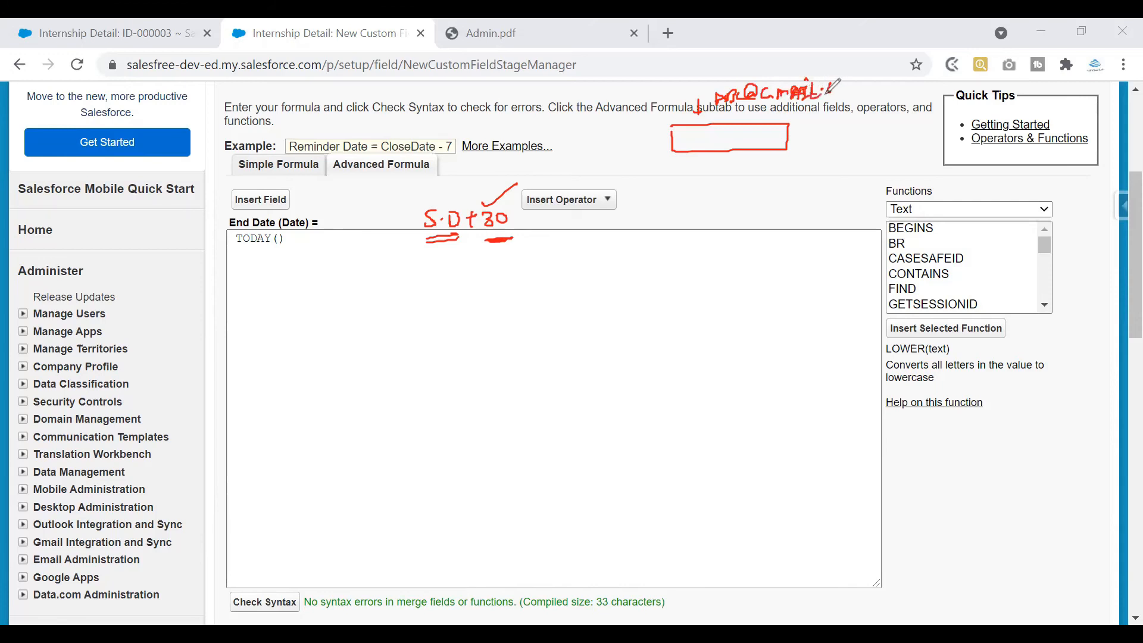
key(ctrl+z)
key(ctrl+z)
key(ctrl+z)
key(ctrl+z)
key(ctrl+z)
key(ctrl+z)
key(ctrl+z)
key(ctrl+z)
drag(776, 91, 863, 93)
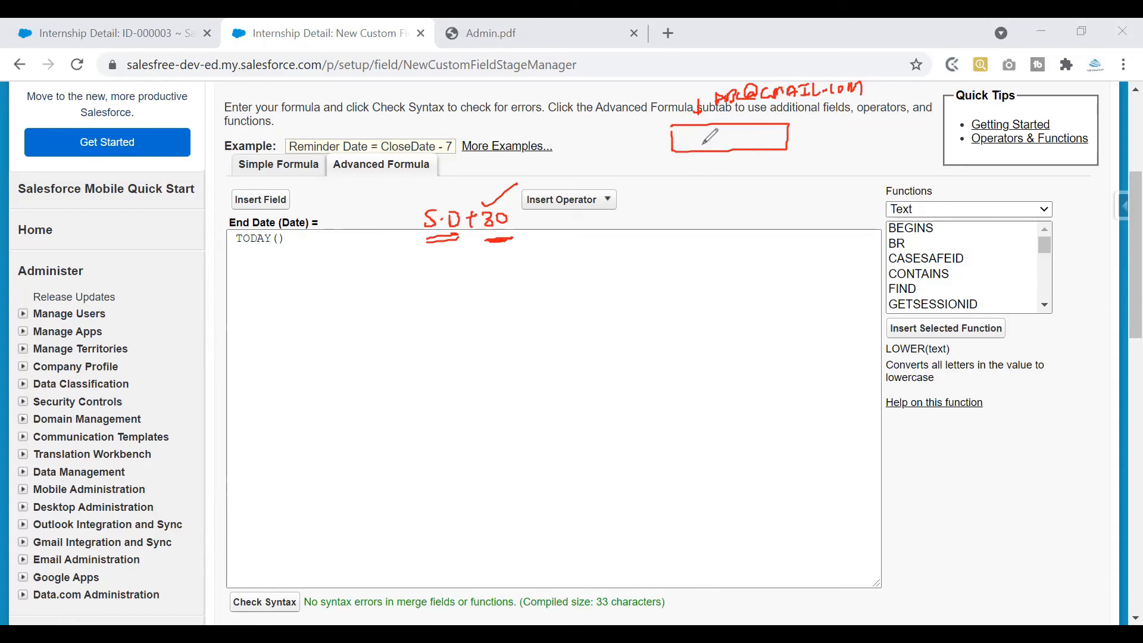
mouse_move(811, 127)
mouse_down()
mouse_move(811, 150)
mouse_move(819, 141)
mouse_up()
mouse_move(828, 131)
mouse_down()
mouse_move(827, 150)
mouse_move(872, 134)
mouse_up()
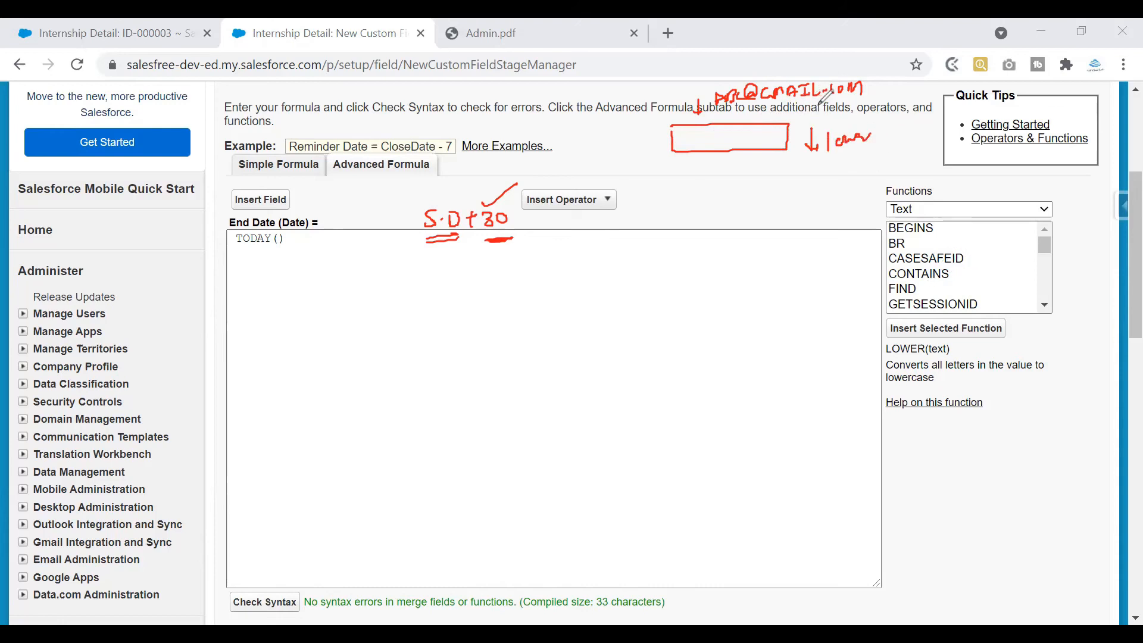
drag(248, 253, 370, 242)
drag(391, 221, 393, 237)
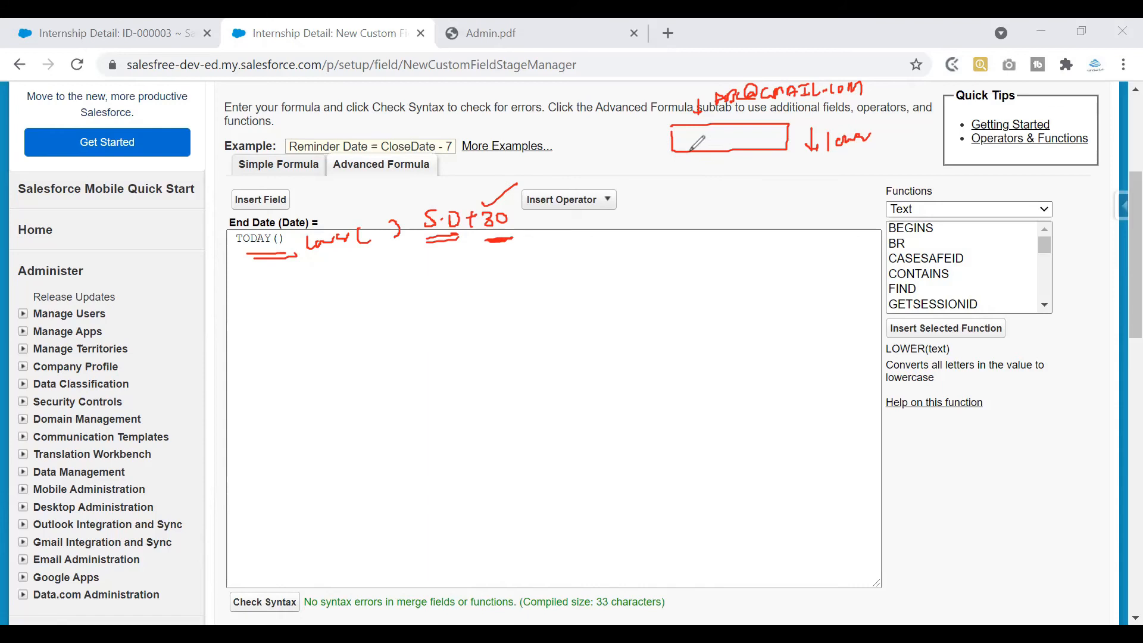
drag(634, 139, 656, 139)
mouse_move(650, 132)
mouse_down()
mouse_move(652, 145)
mouse_move(785, 139)
mouse_up()
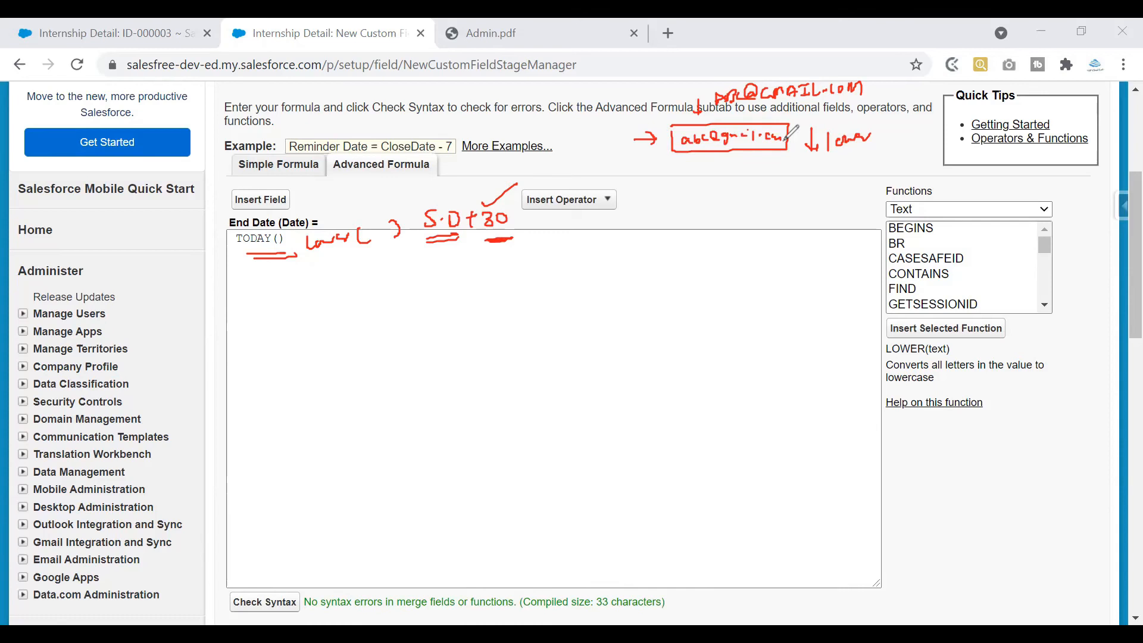
drag(649, 127, 688, 100)
drag(698, 179, 709, 203)
Read the ADDMONTHS, DATE and DATETIMEVALUE descriptions, then select TODAY() in the formula box
click(861, 539)
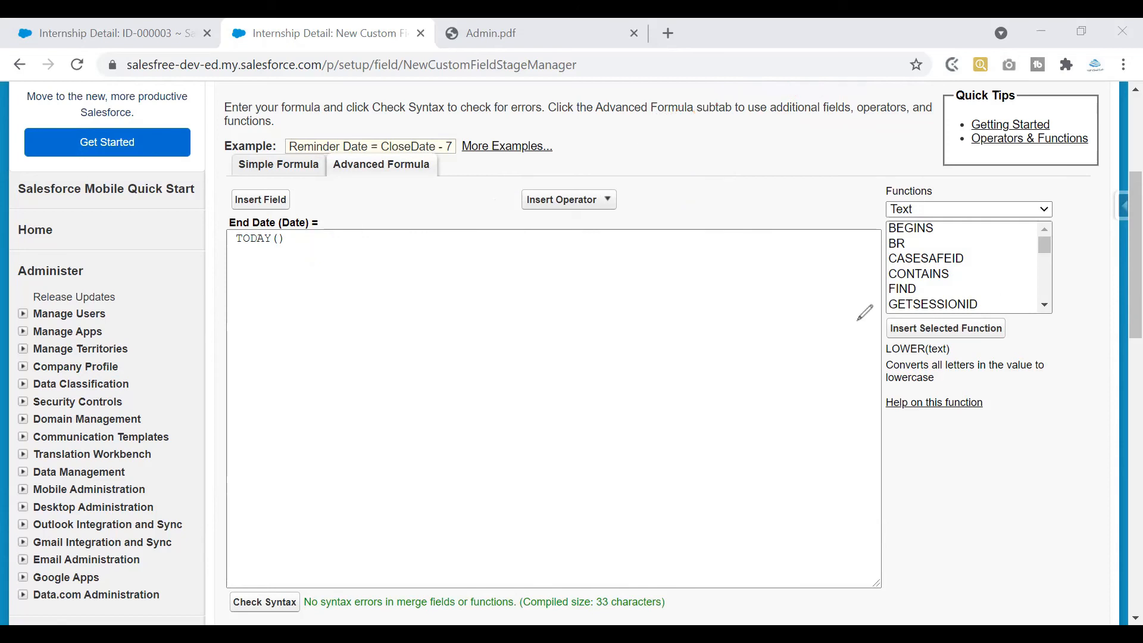
drag(783, 163, 820, 156)
click(940, 234)
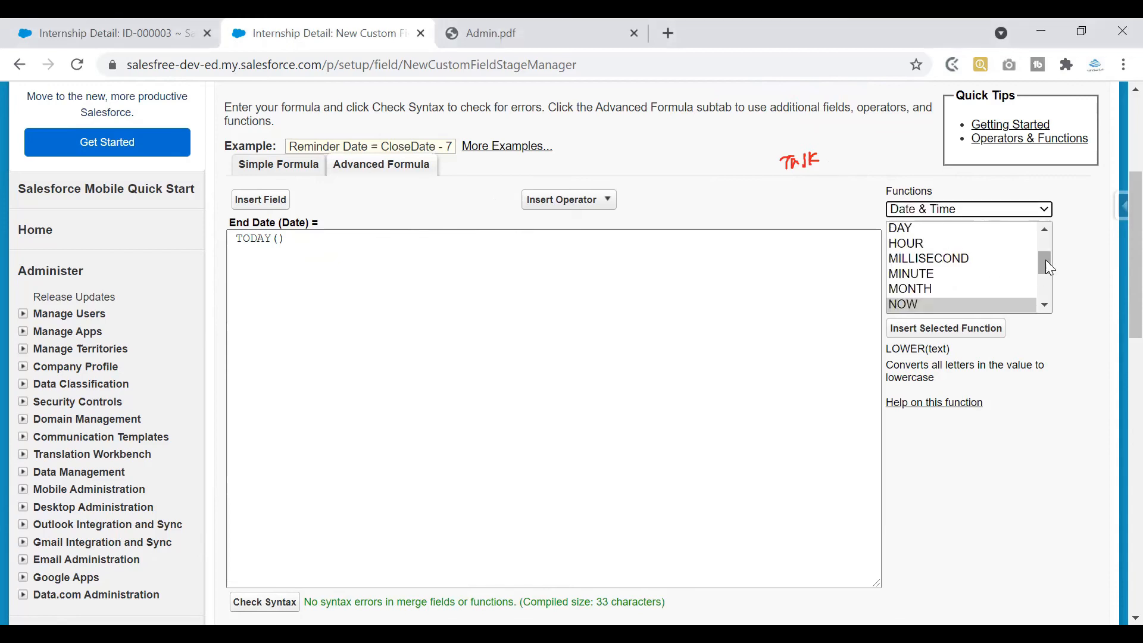
drag(1045, 260, 1044, 238)
click(972, 229)
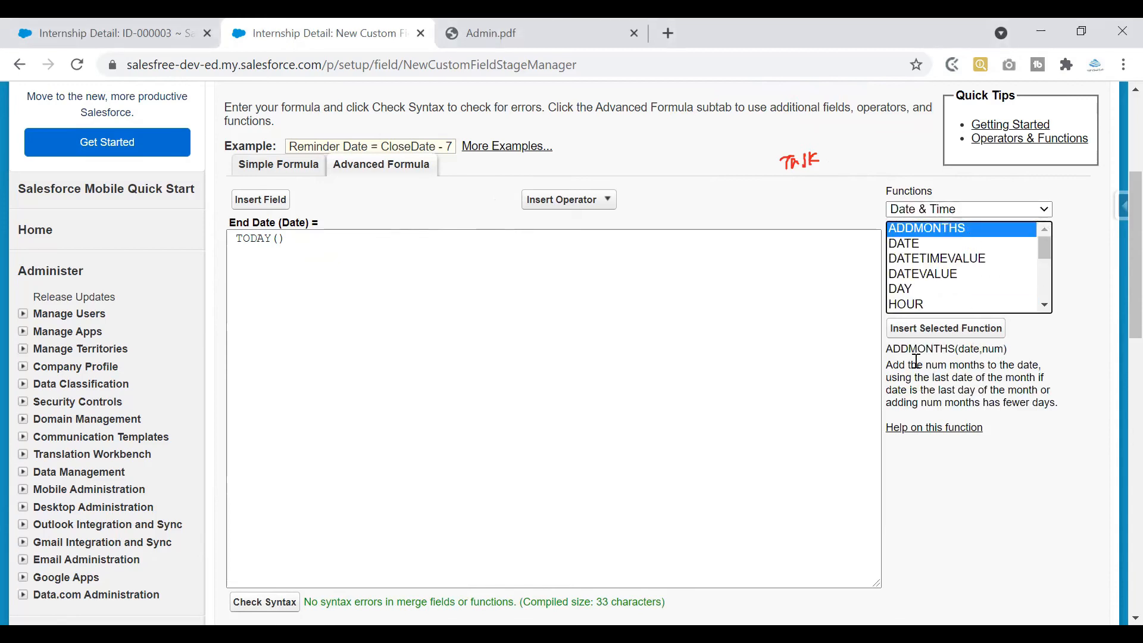
click(1029, 391)
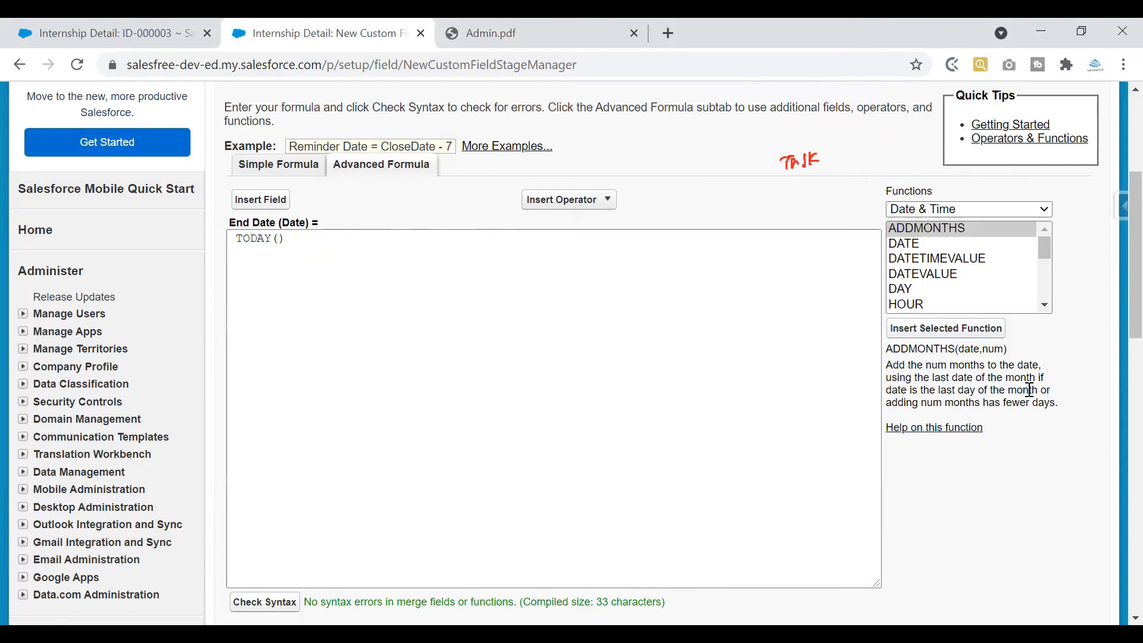
click(924, 243)
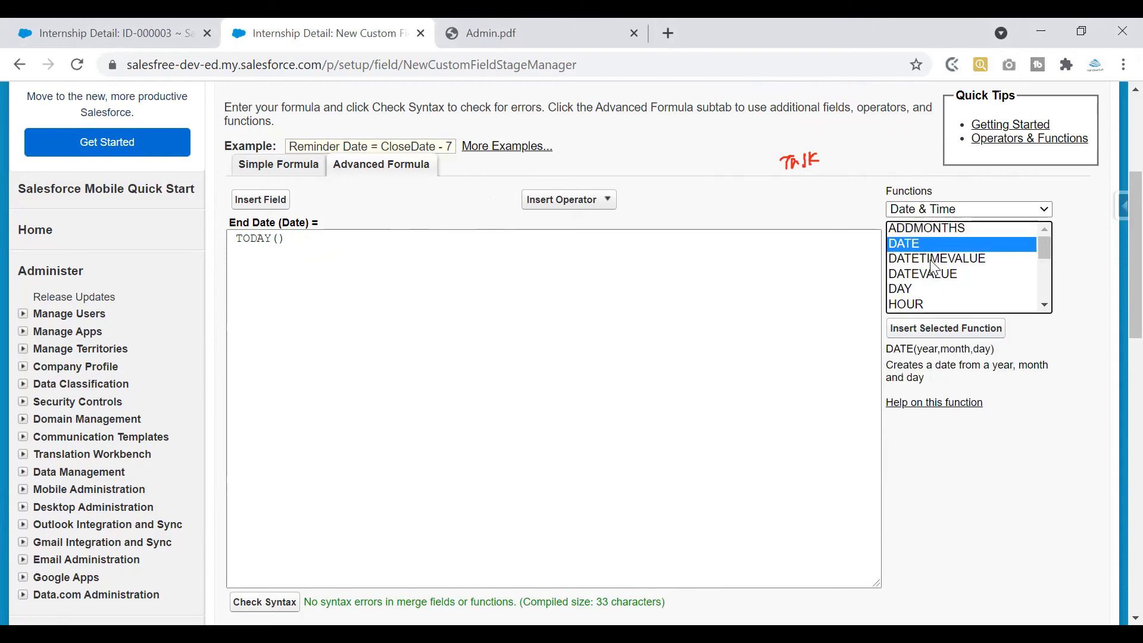
click(931, 260)
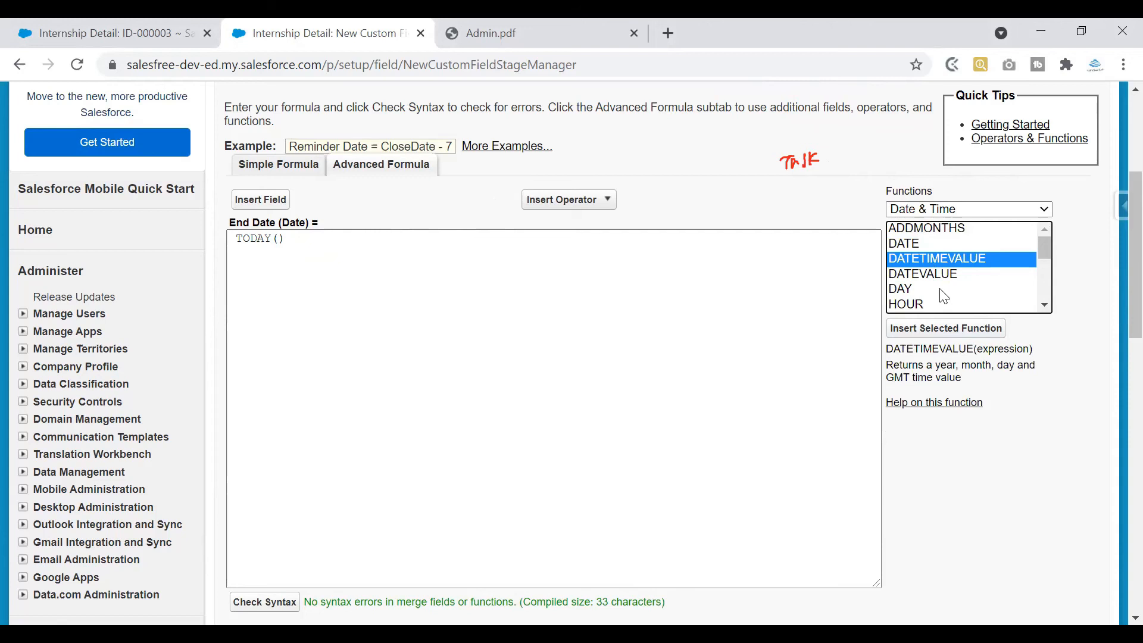
drag(589, 280, 227, 235)
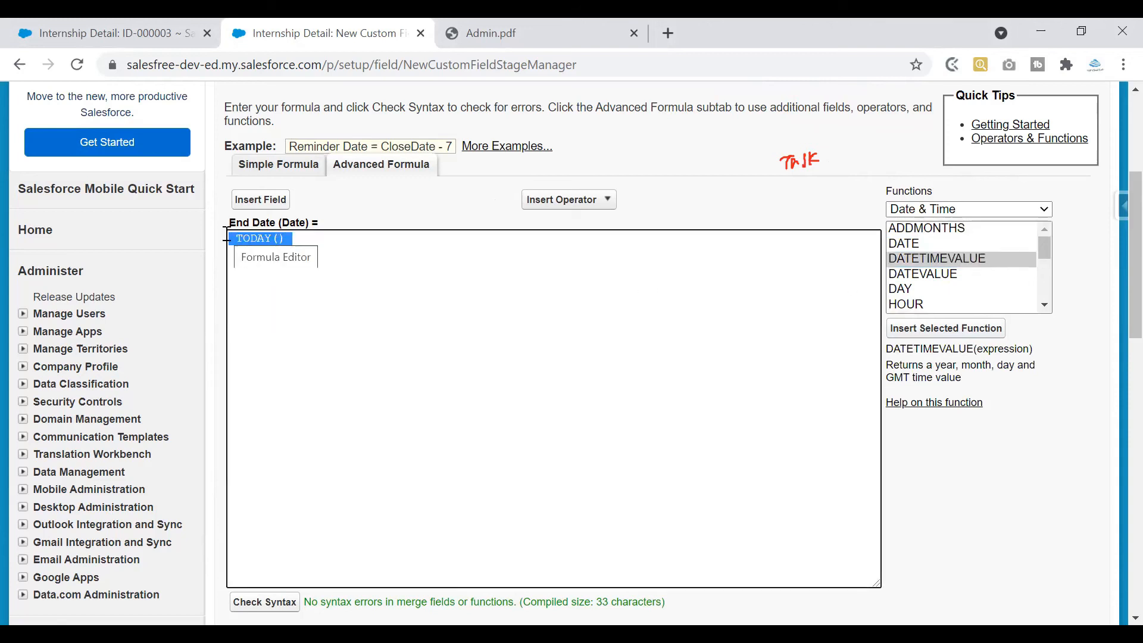
Replace the TODAY() formula with Start_Date__c + 30
key(BackSpace)
text(Start_Date__c  + 30)
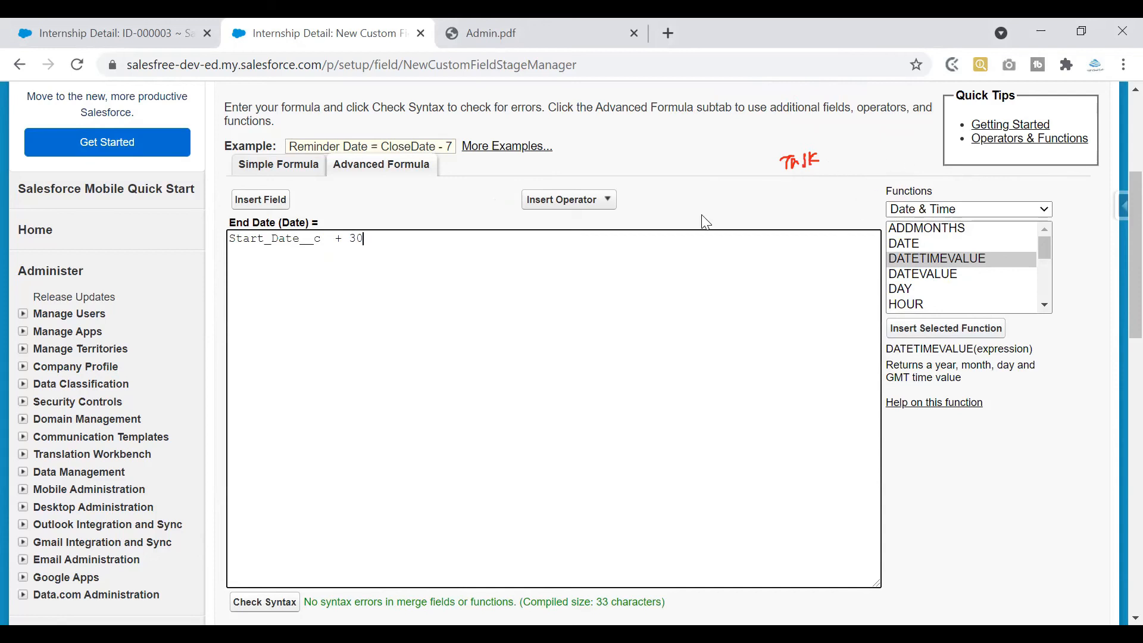
drag(388, 241, 216, 244)
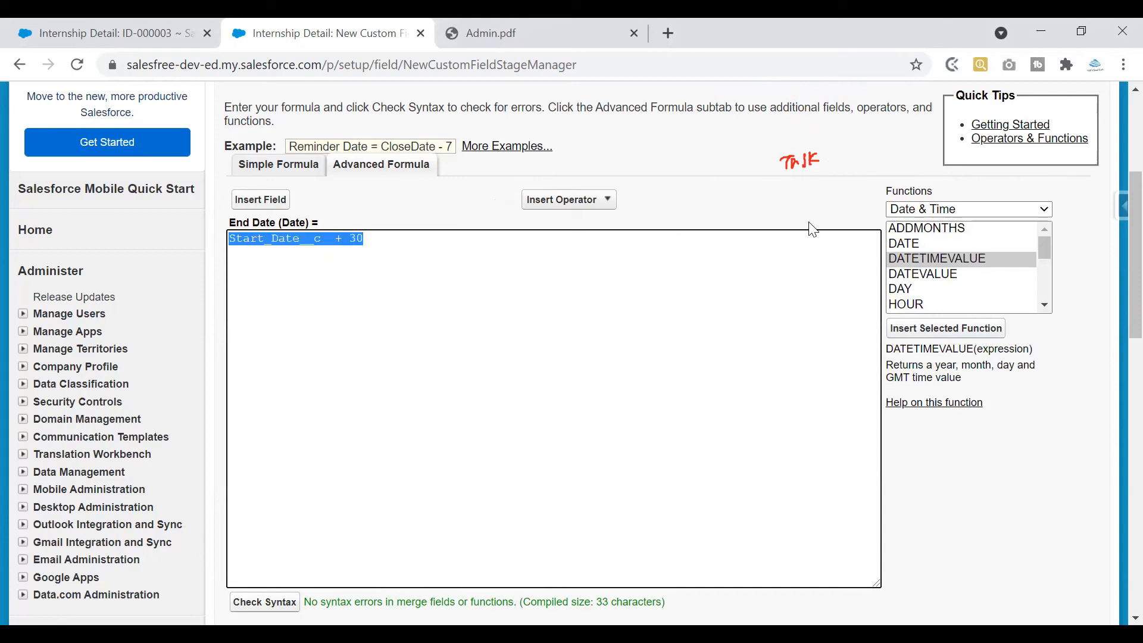
Describe the field as 'created for end date' and continue to field-level security
scroll(1116, 256, down, 3)
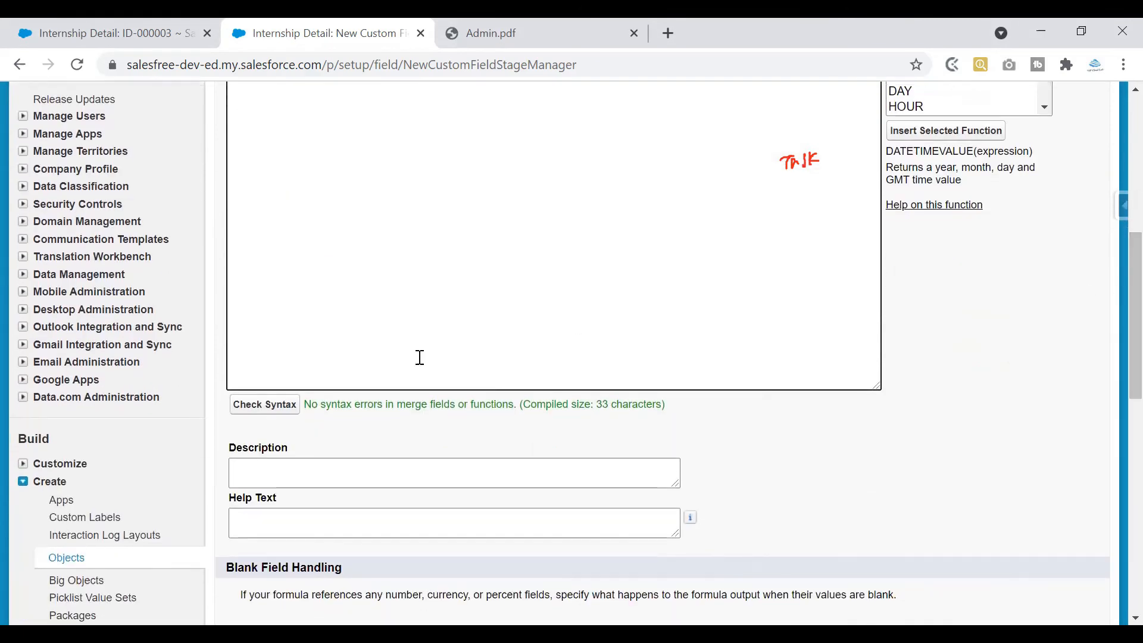
click(343, 470)
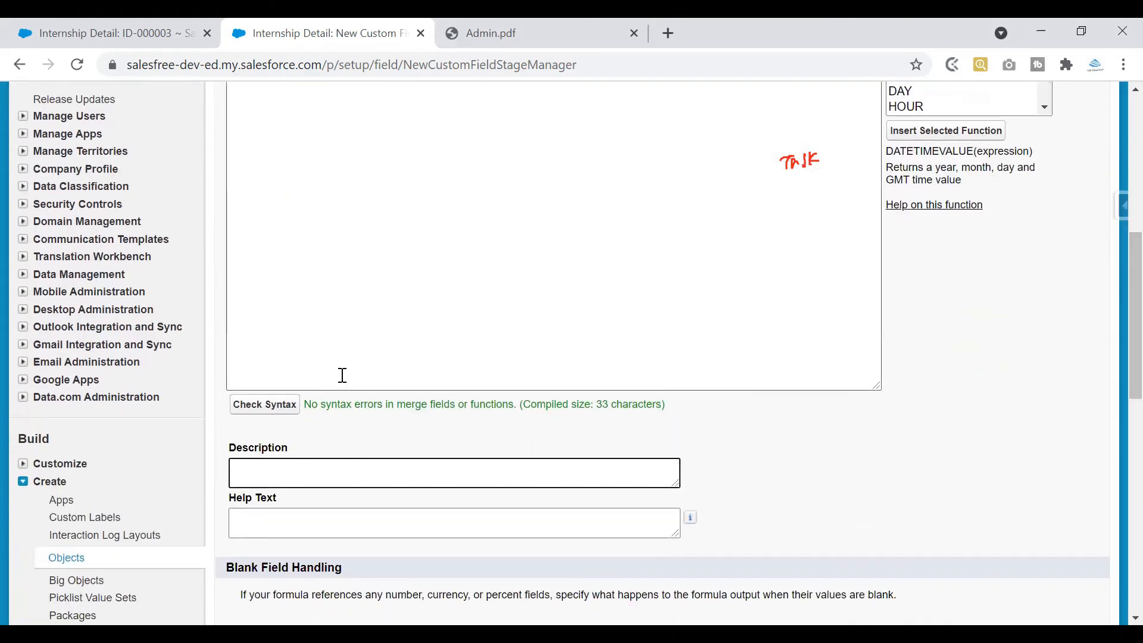
text(end date)
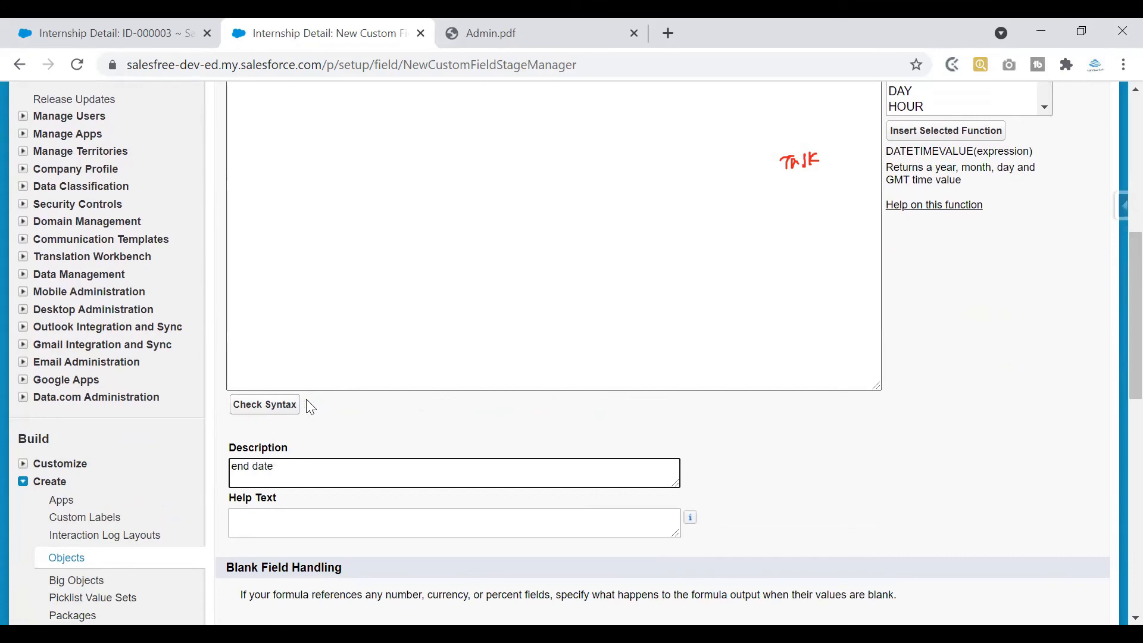
click(232, 467)
text(created for)
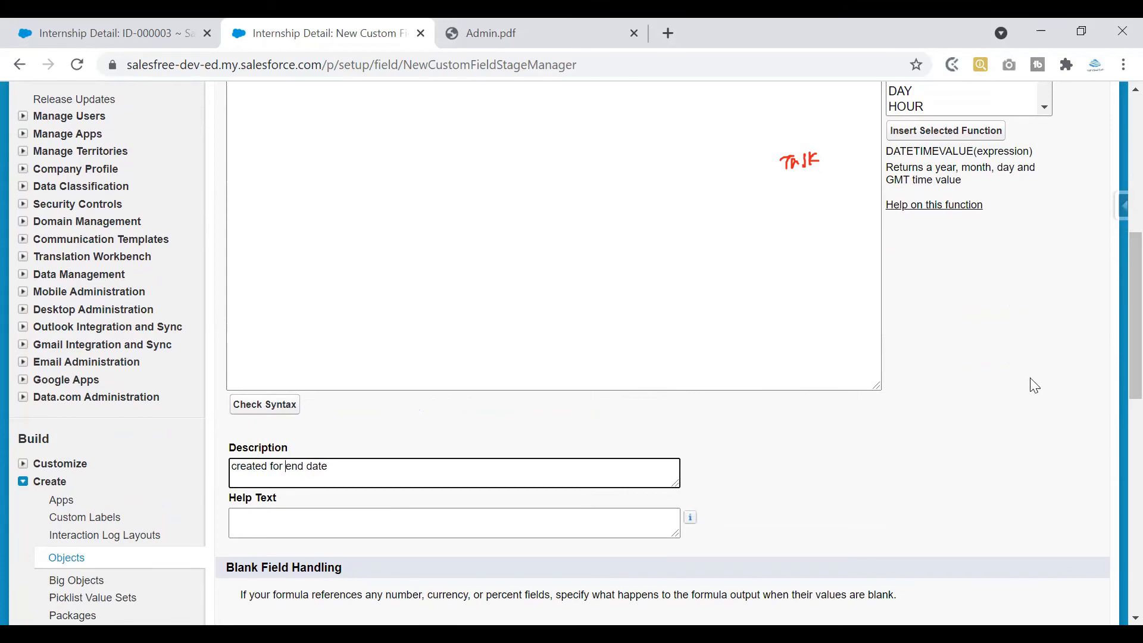
drag(1114, 319, 1115, 380)
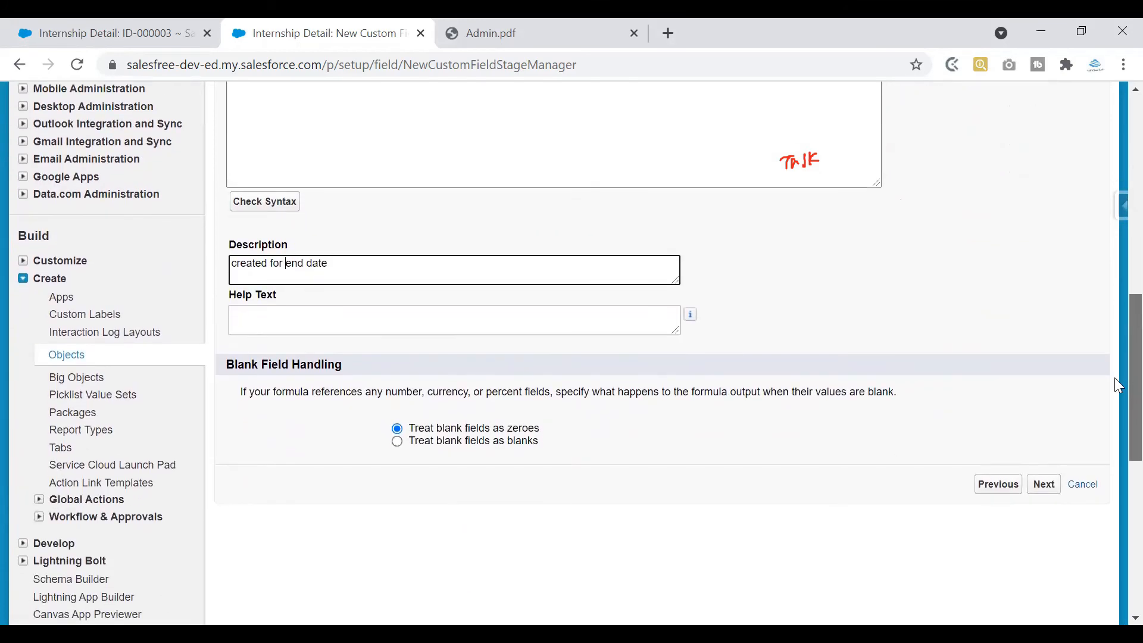
click(1044, 485)
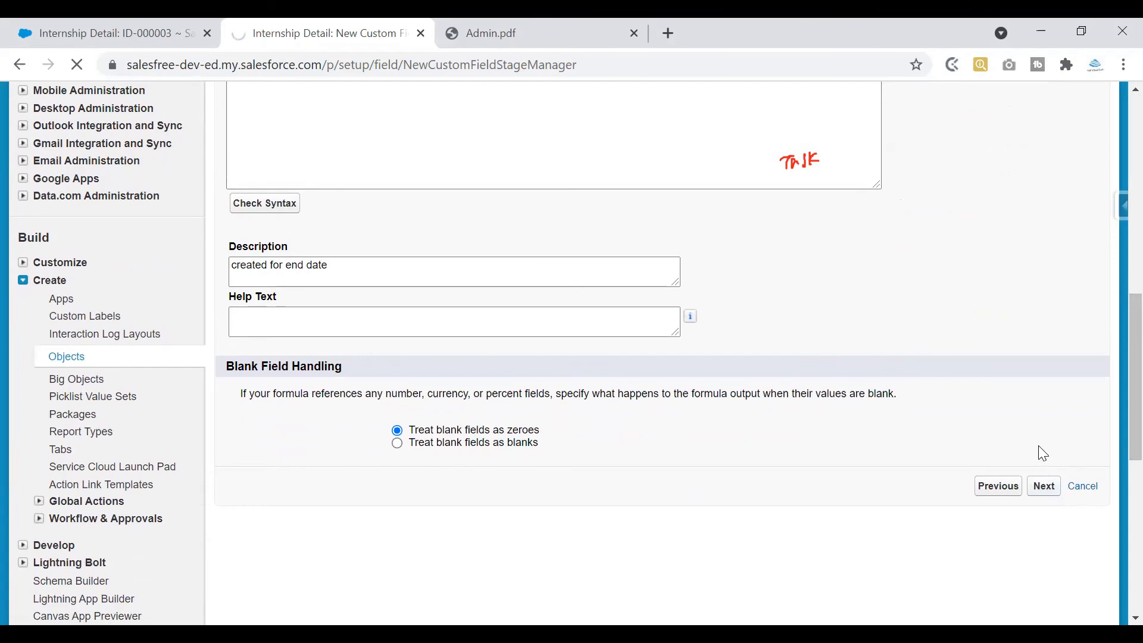
scroll(1073, 270, down, 3)
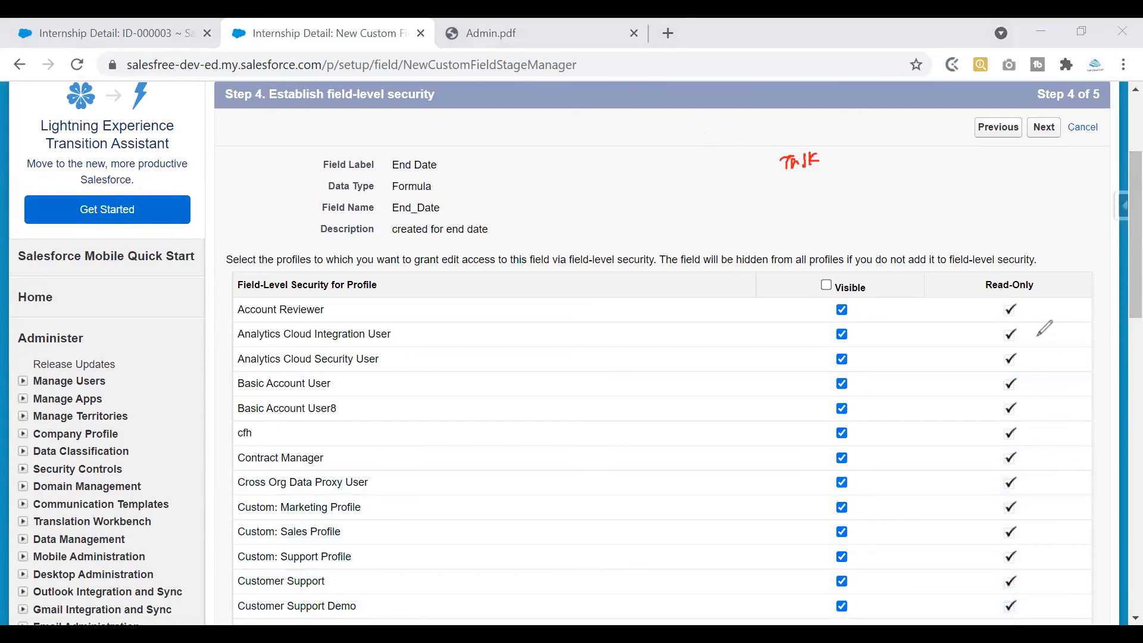
Clear visibility for all profiles, then make End Date visible to System Administrator
drag(1048, 275, 995, 287)
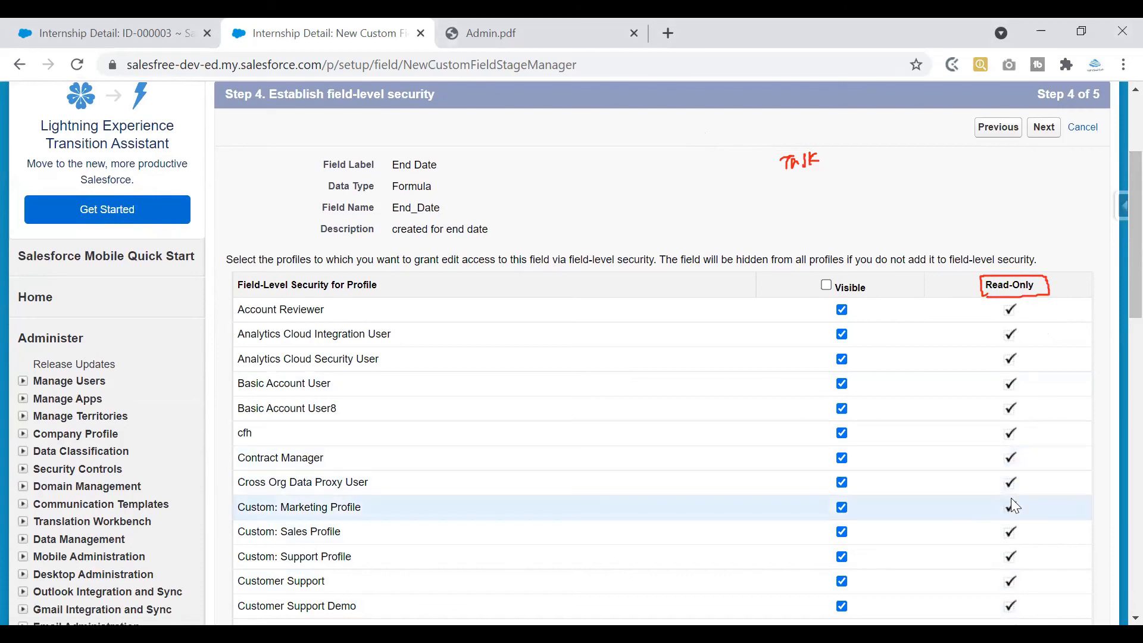
scroll(1114, 280, down, 2)
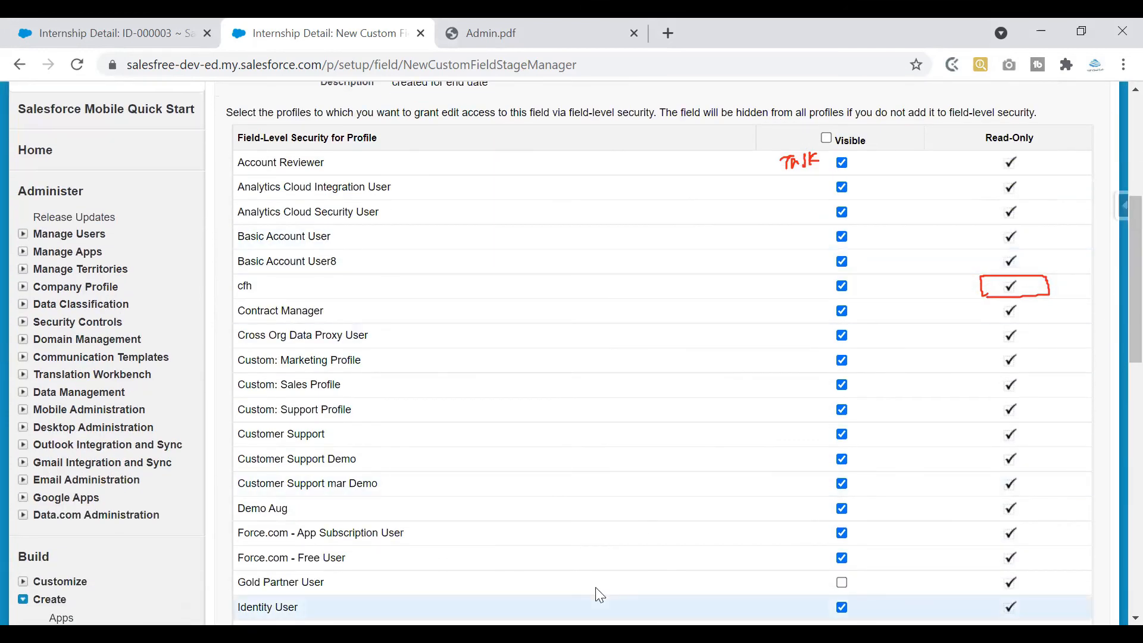
click(757, 441)
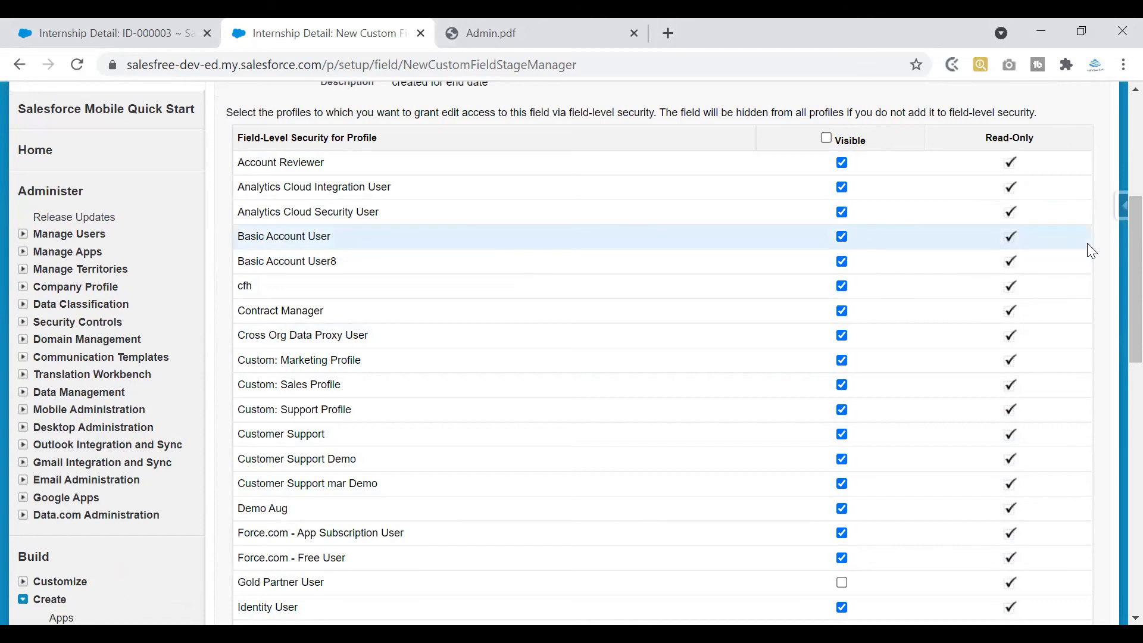
click(830, 140)
click(830, 140)
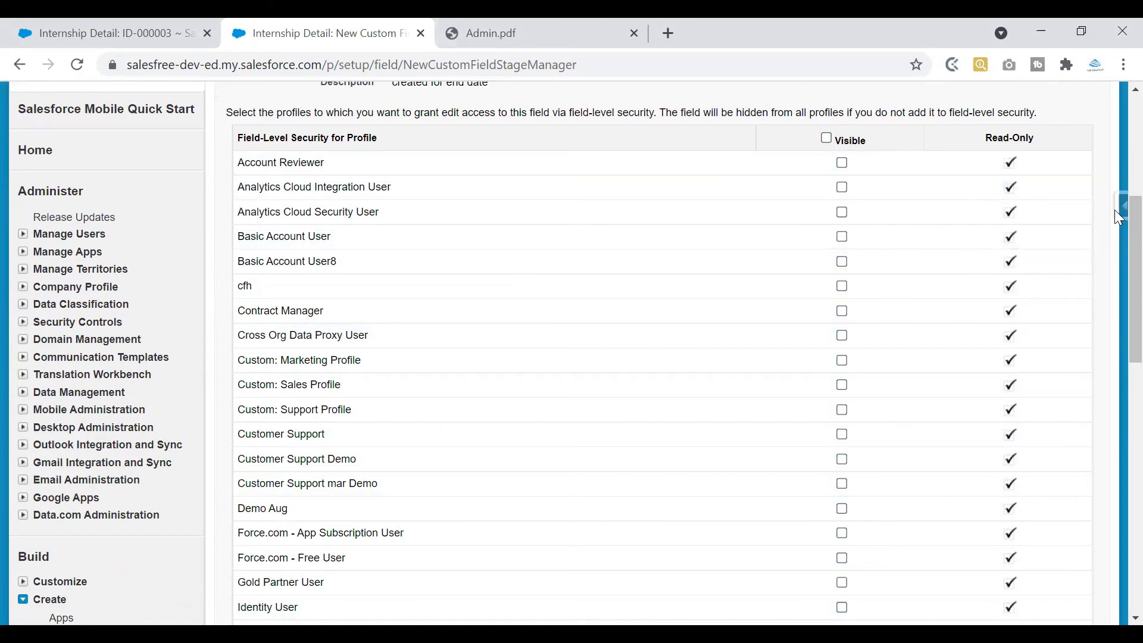
scroll(1114, 266, down, 5)
scroll(1114, 358, down, 4)
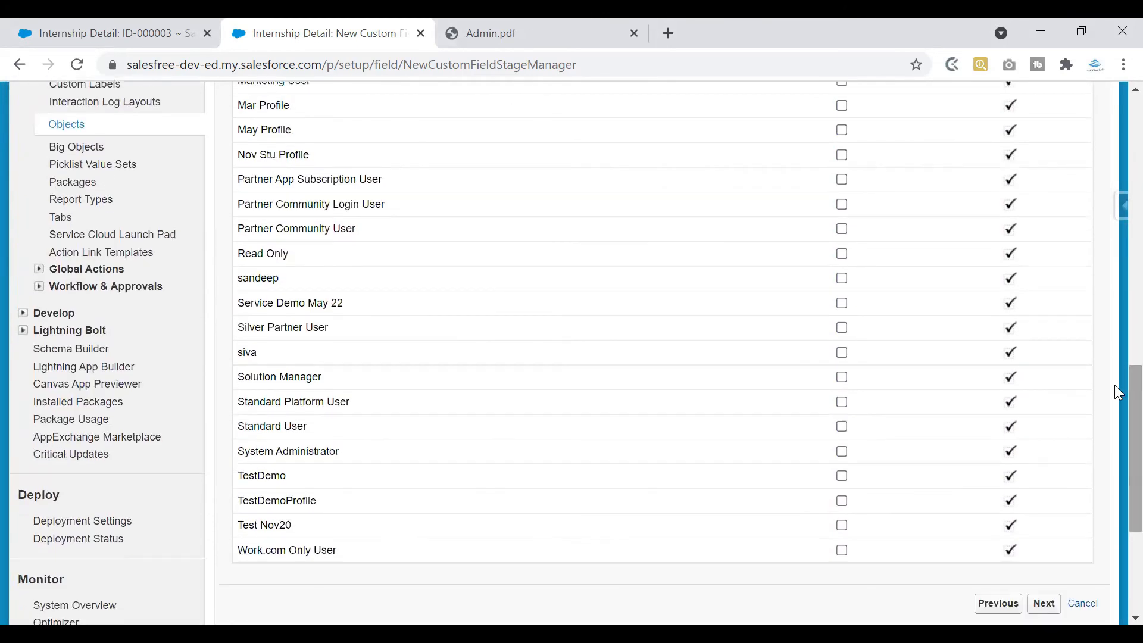
click(842, 452)
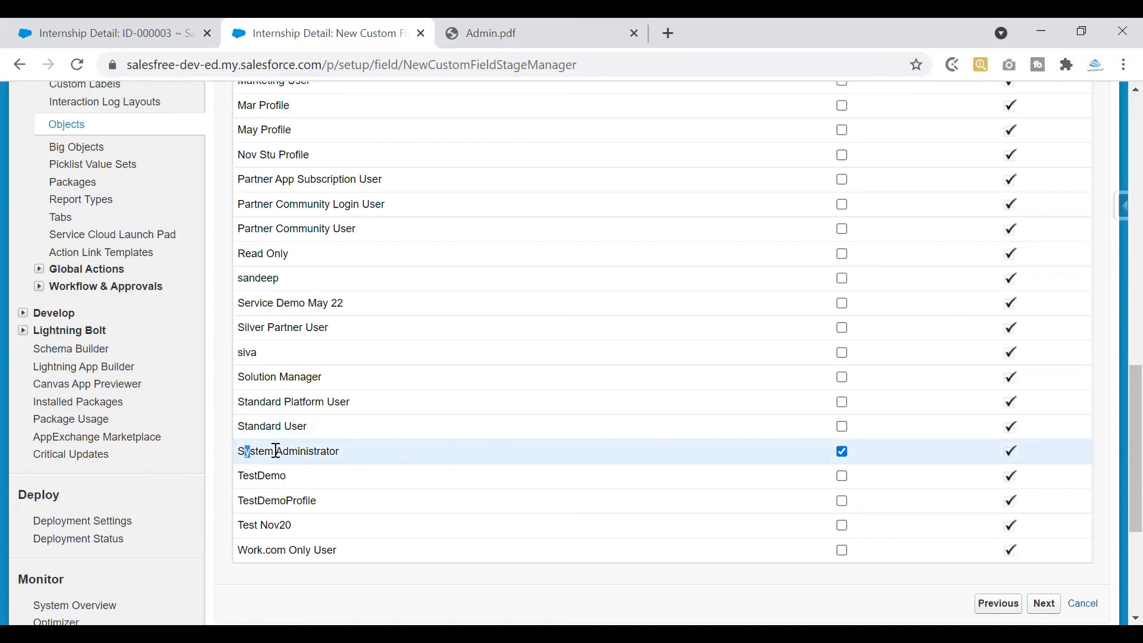
Keep Nov Stu Profile without visibility and continue to the page layouts step
drag(244, 453, 364, 456)
click(378, 457)
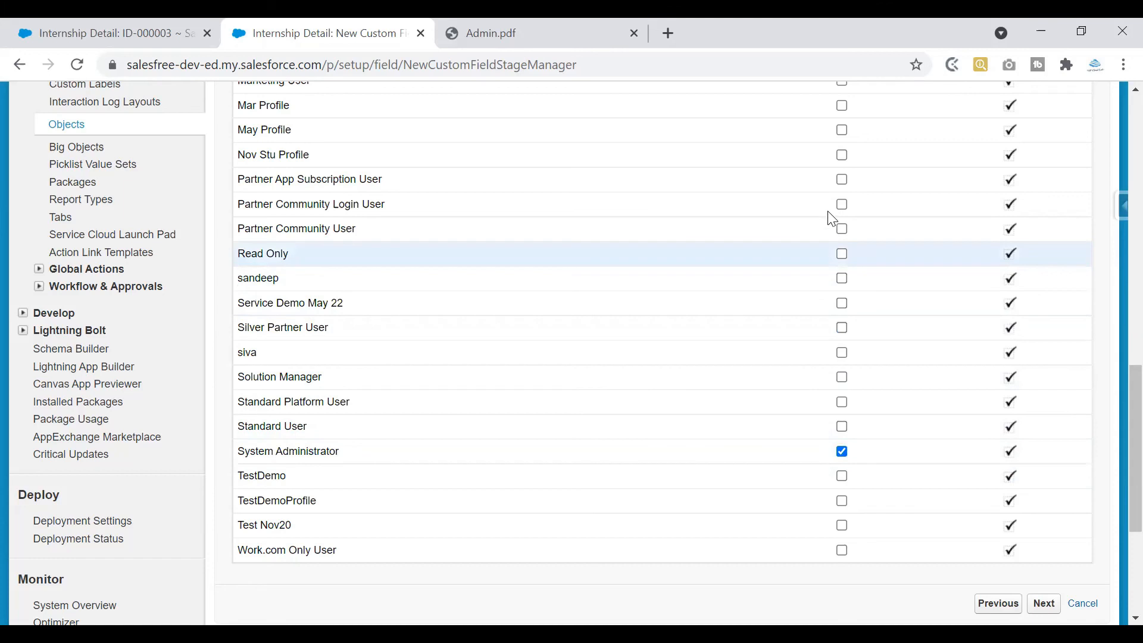
click(842, 155)
click(842, 155)
scroll(1114, 297, up, 15)
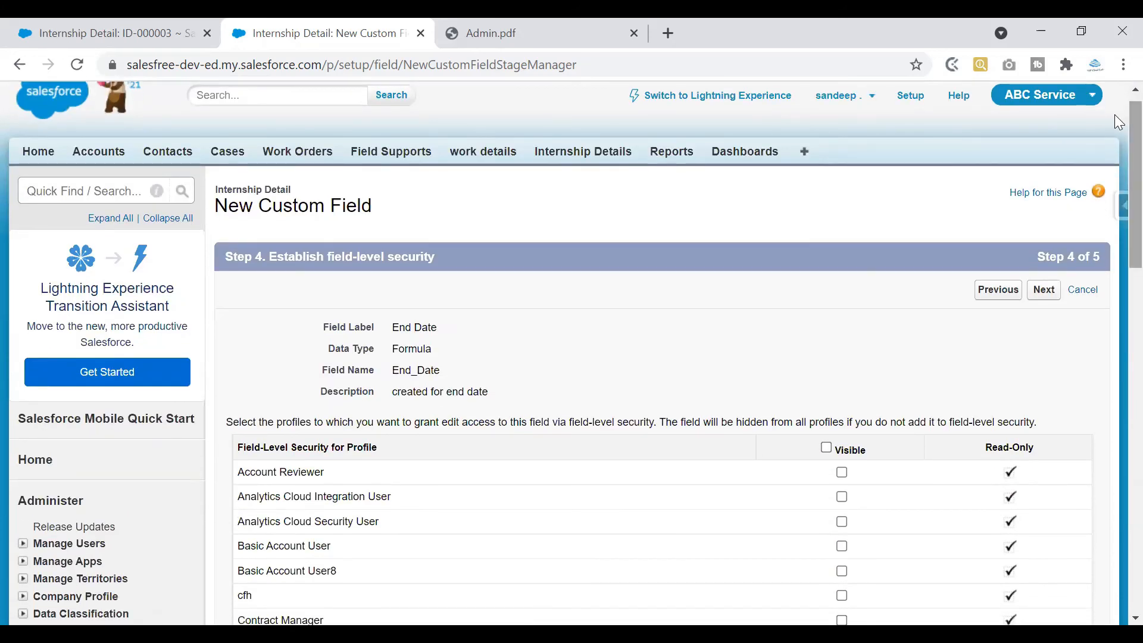
scroll(1117, 214, down, 12)
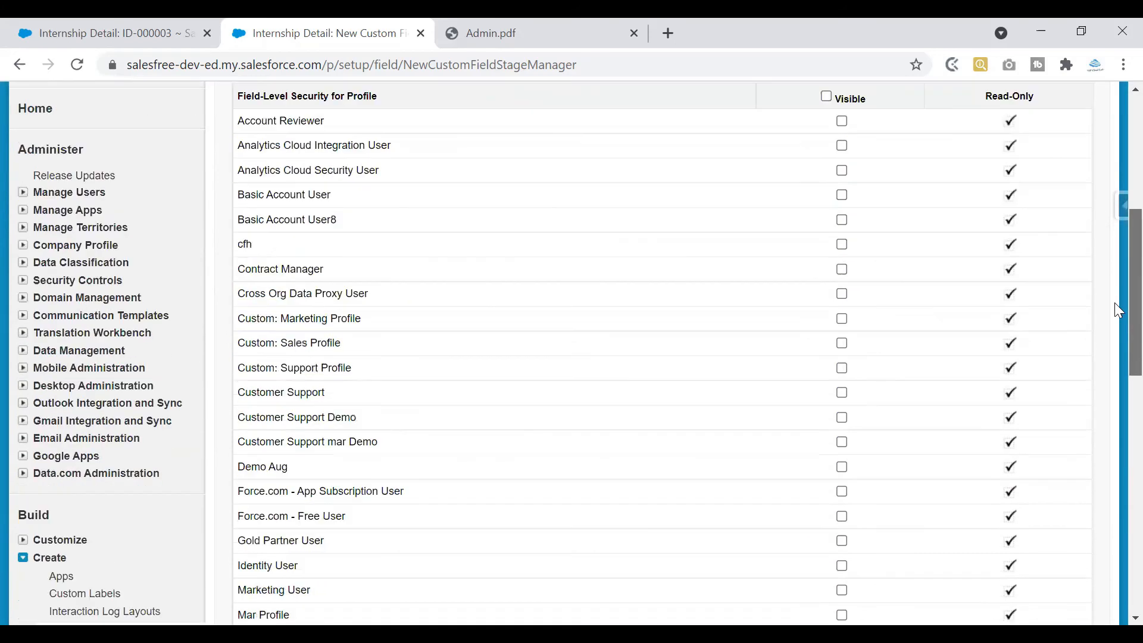
scroll(1115, 374, down, 4)
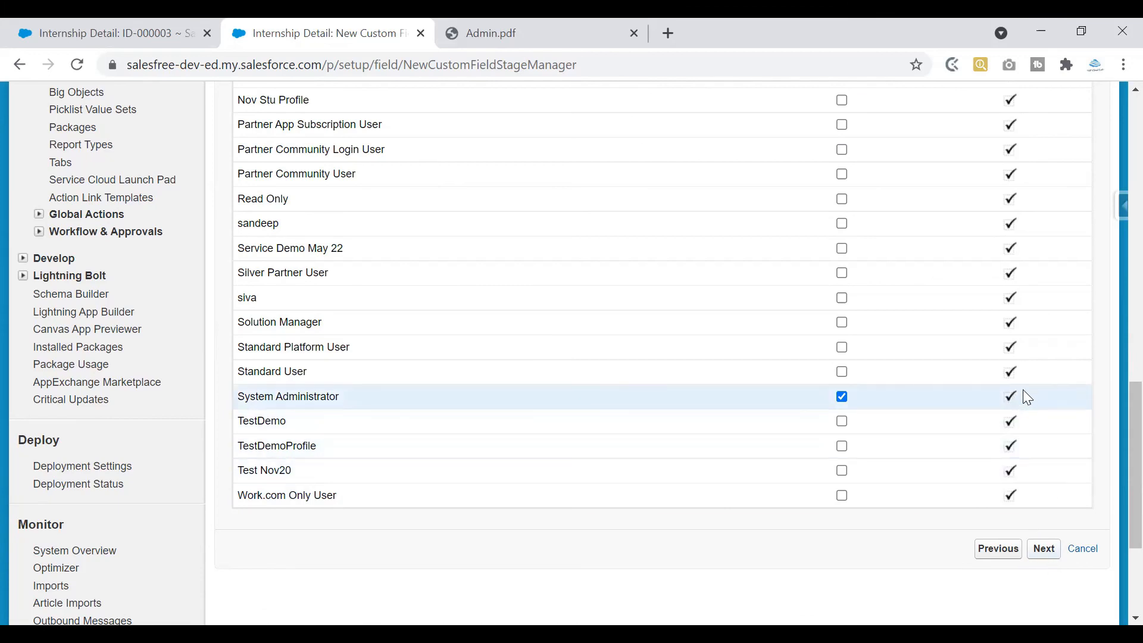
click(1045, 551)
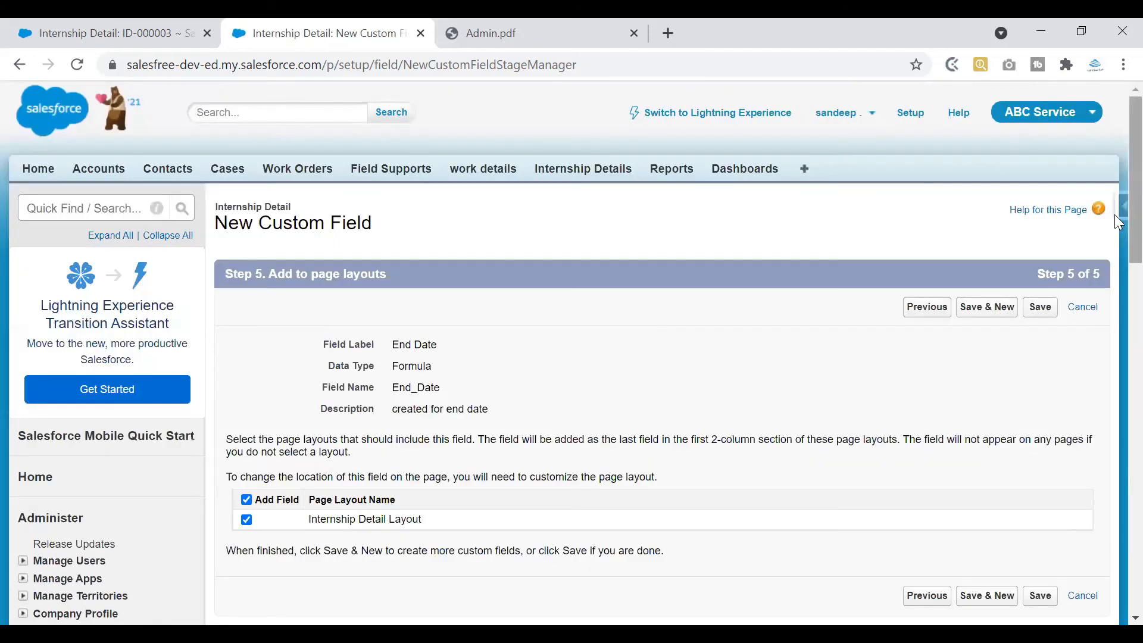
Save the End Date formula field with Internship Detail Layout kept checked
scroll(1116, 220, down, 2)
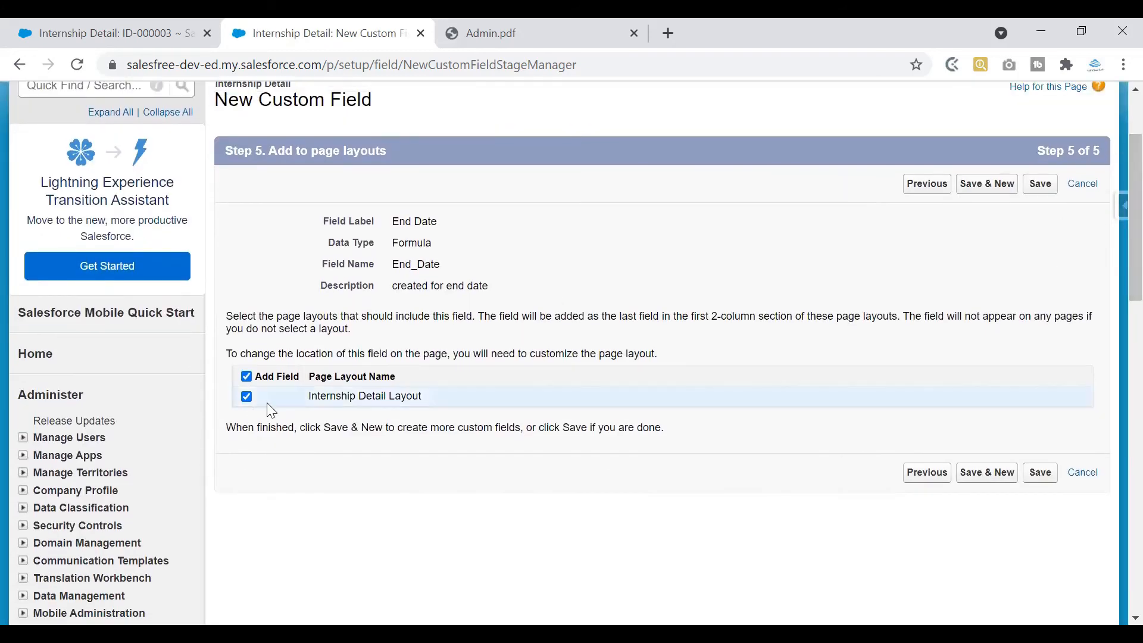
click(133, 35)
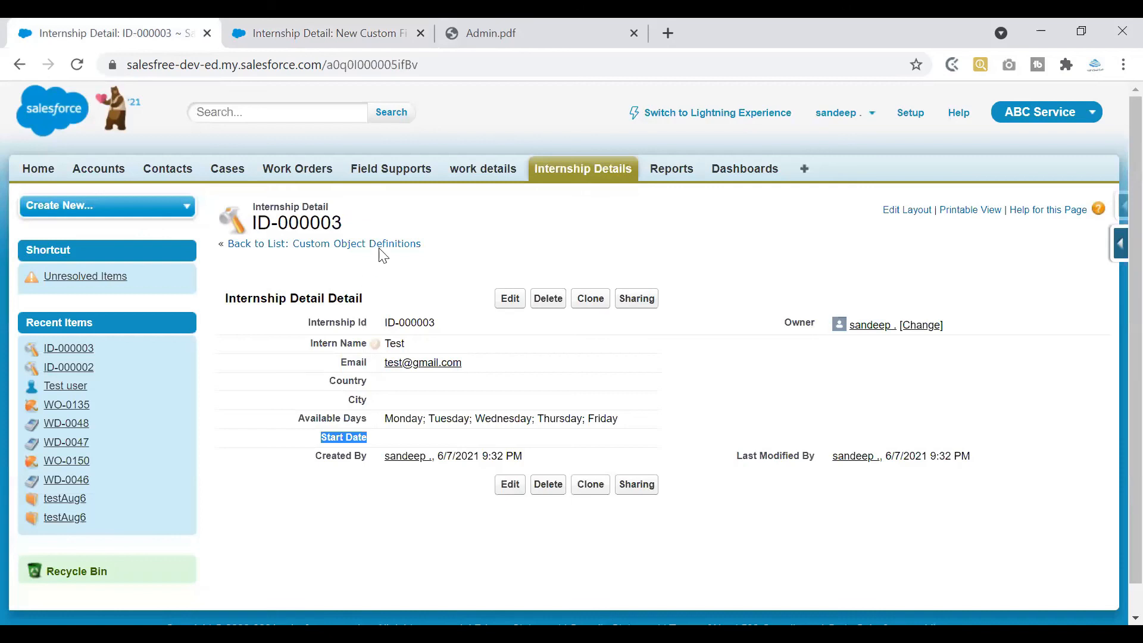
click(304, 34)
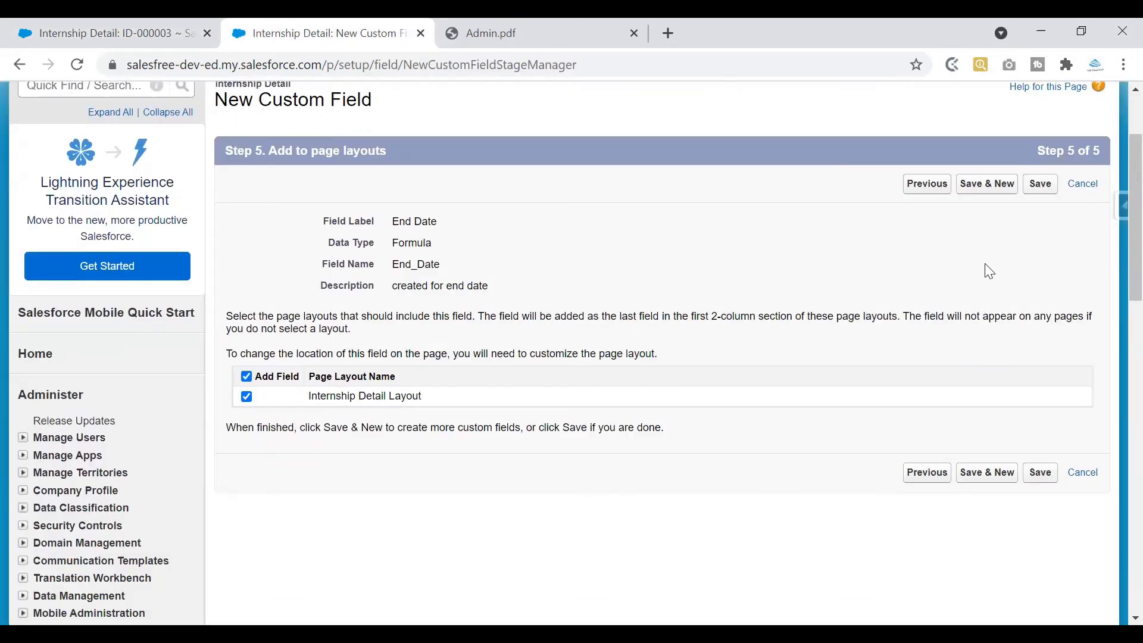
click(1042, 184)
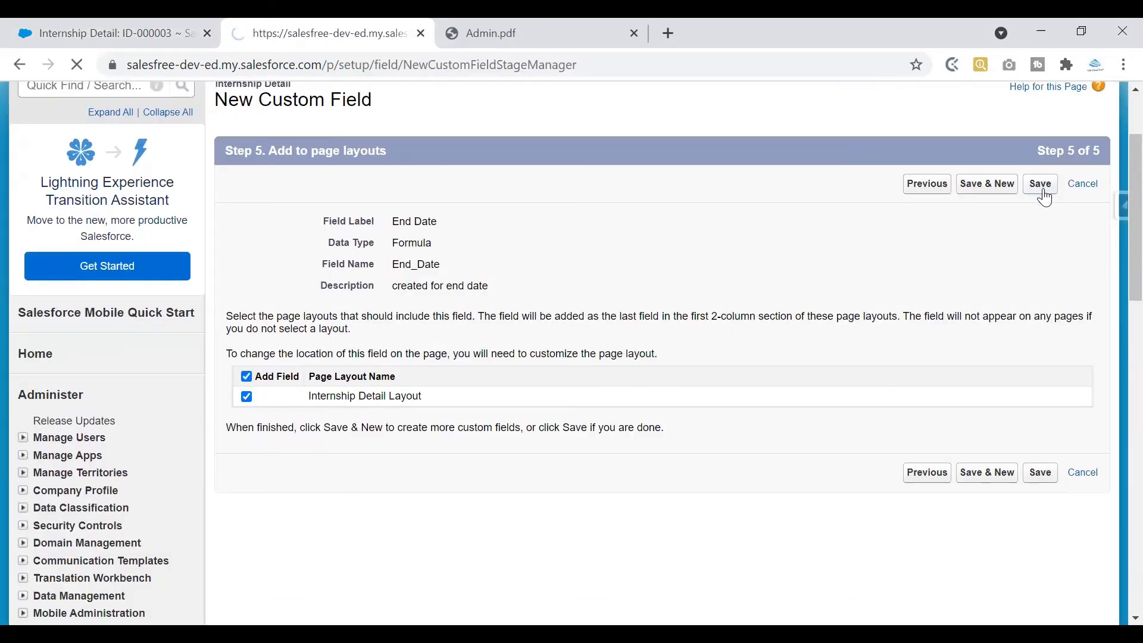
scroll(1114, 238, down, 10)
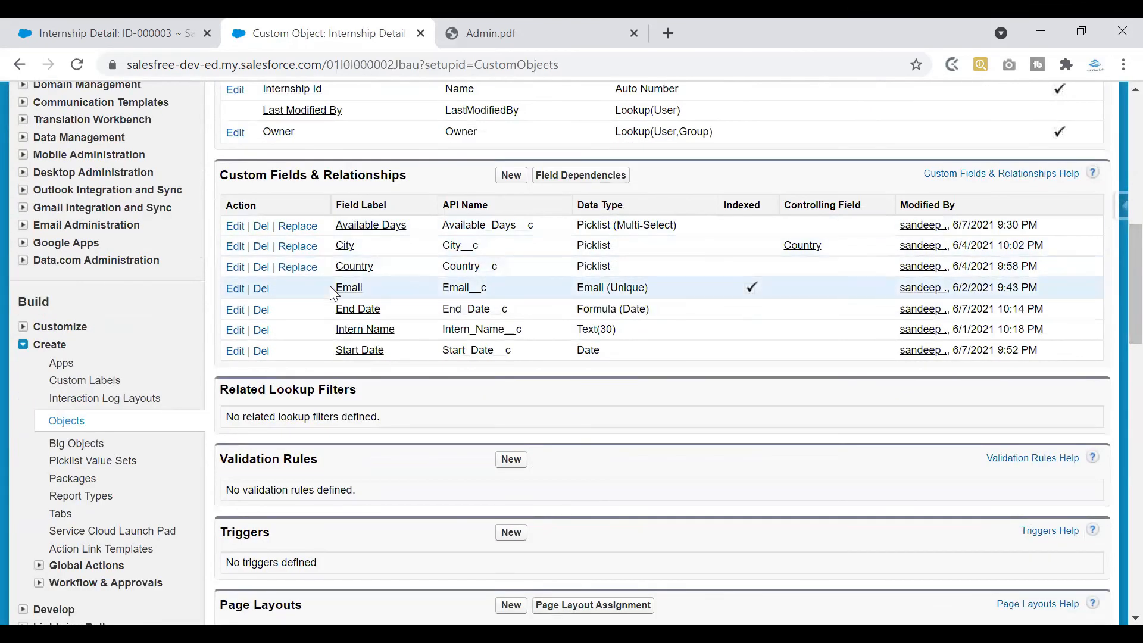
Confirm End Date is listed as Formula (Date), then switch to the ID-000003 record tab
drag(325, 309, 654, 315)
triple_click(636, 311)
click(636, 310)
drag(624, 310, 651, 311)
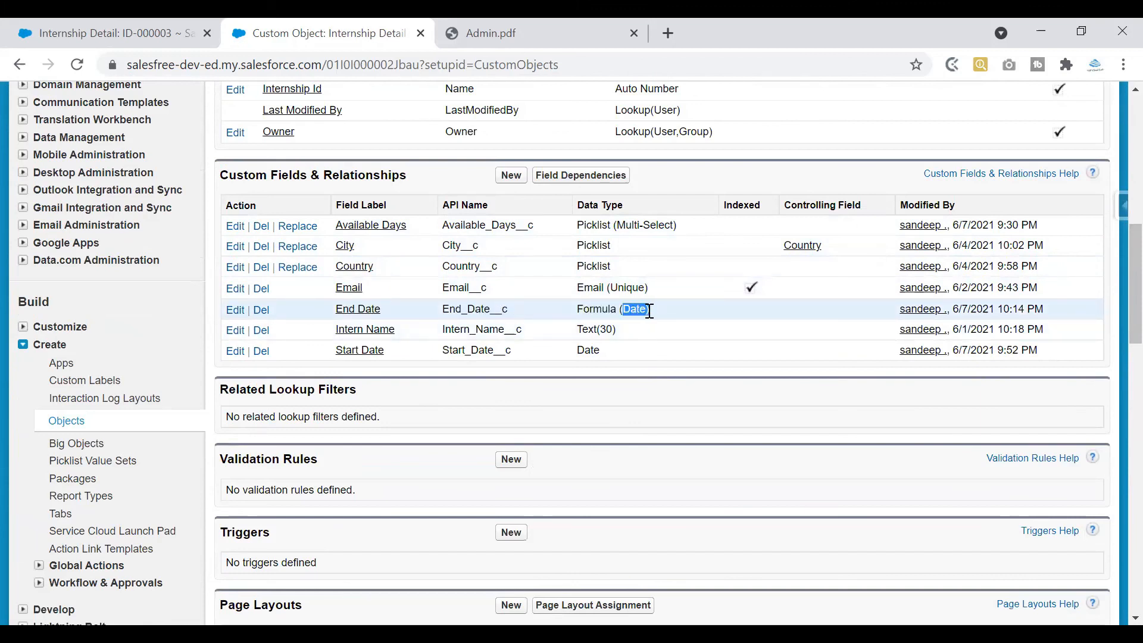
click(108, 31)
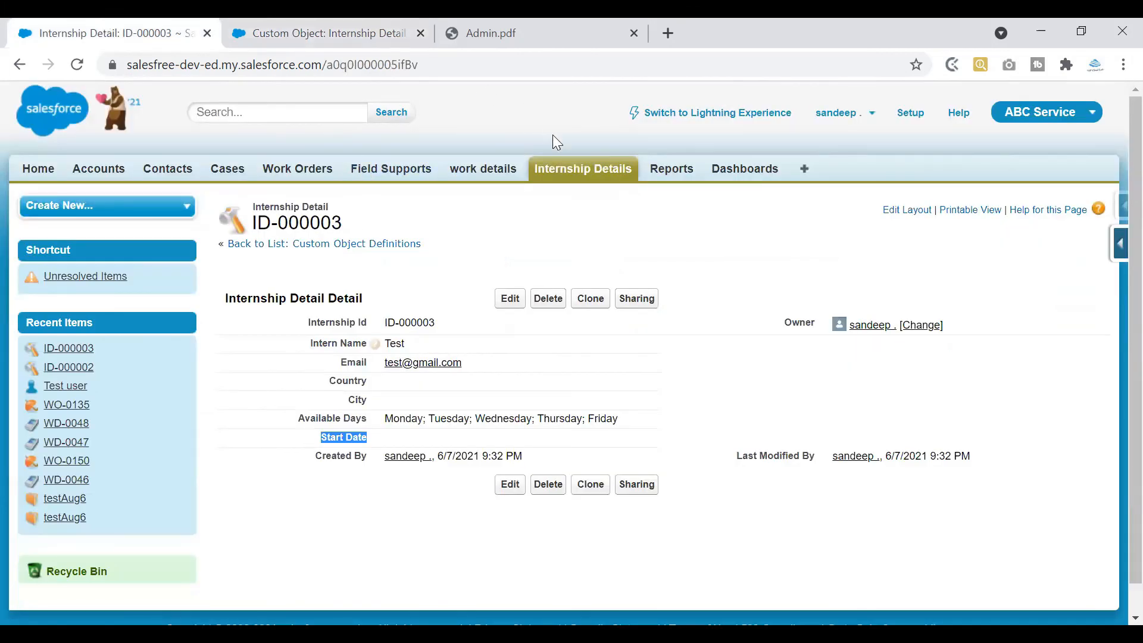
Start a new Internship Detail record and enter the intern's name and email
click(560, 173)
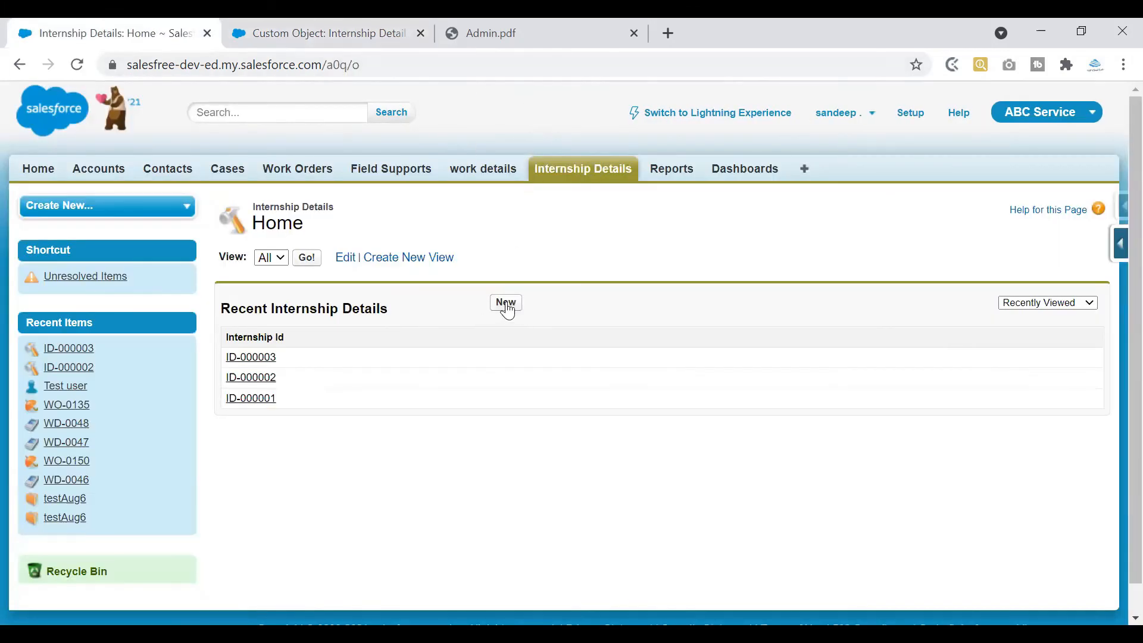
click(505, 304)
click(464, 327)
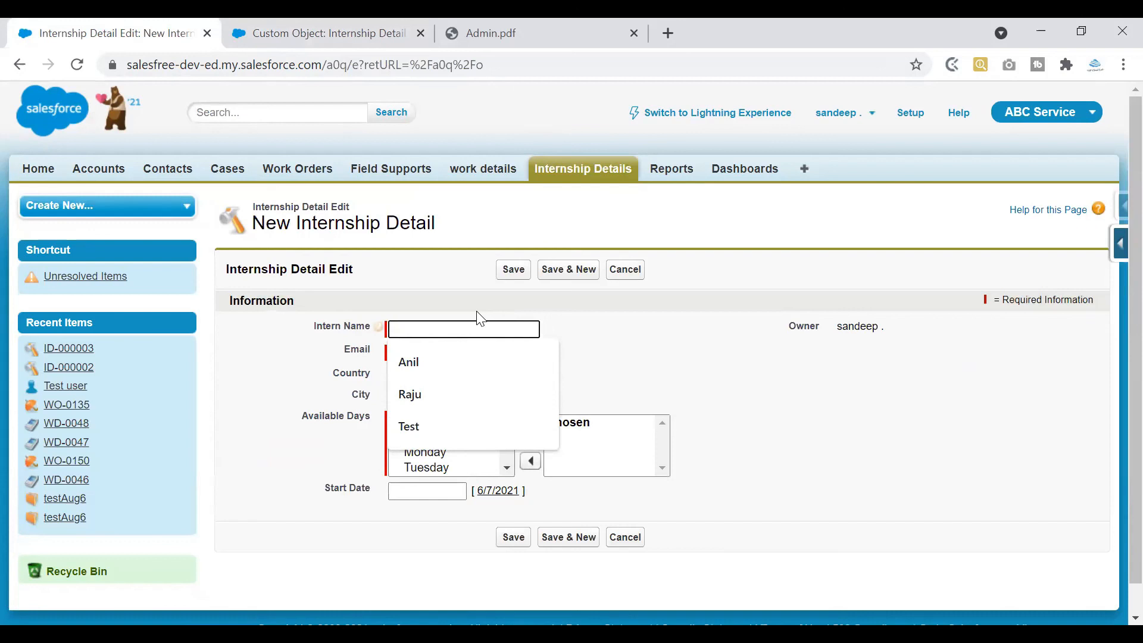
text(ramesh)
click(463, 354)
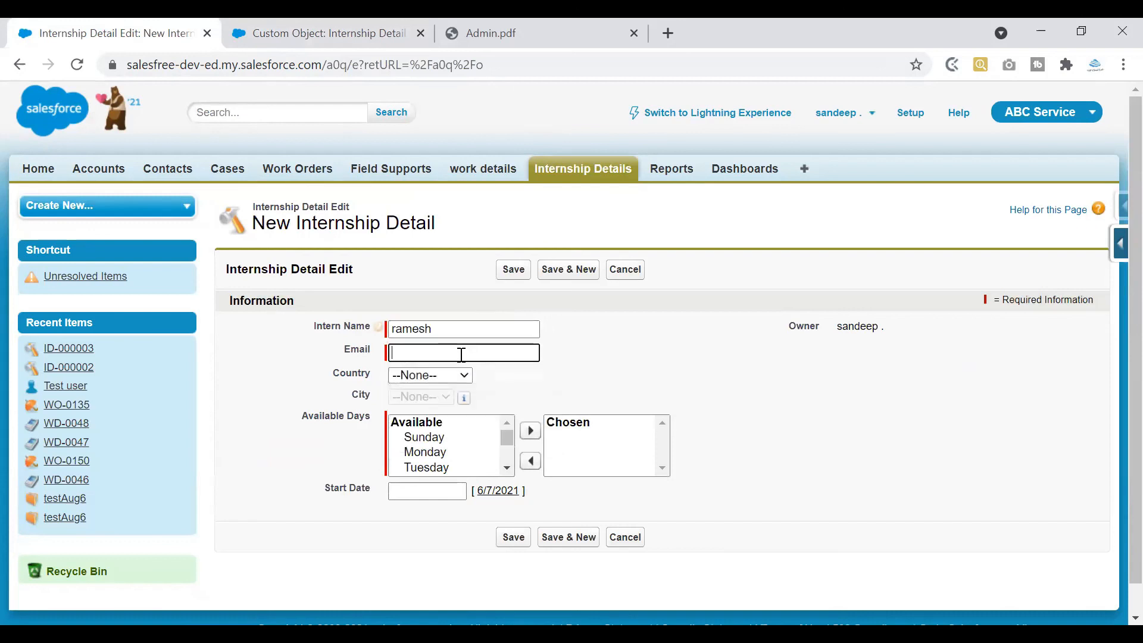
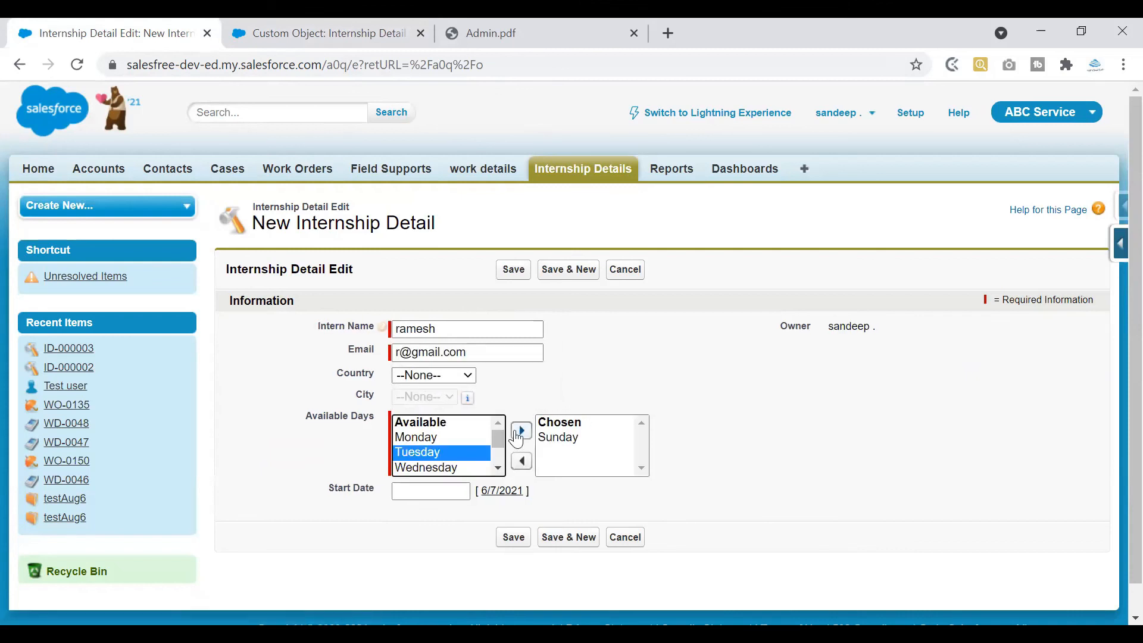
Add Tuesday, Wednesday, Thursday and Saturday to chosen days, set Start Date 6/7/2021, and save
click(521, 431)
click(453, 454)
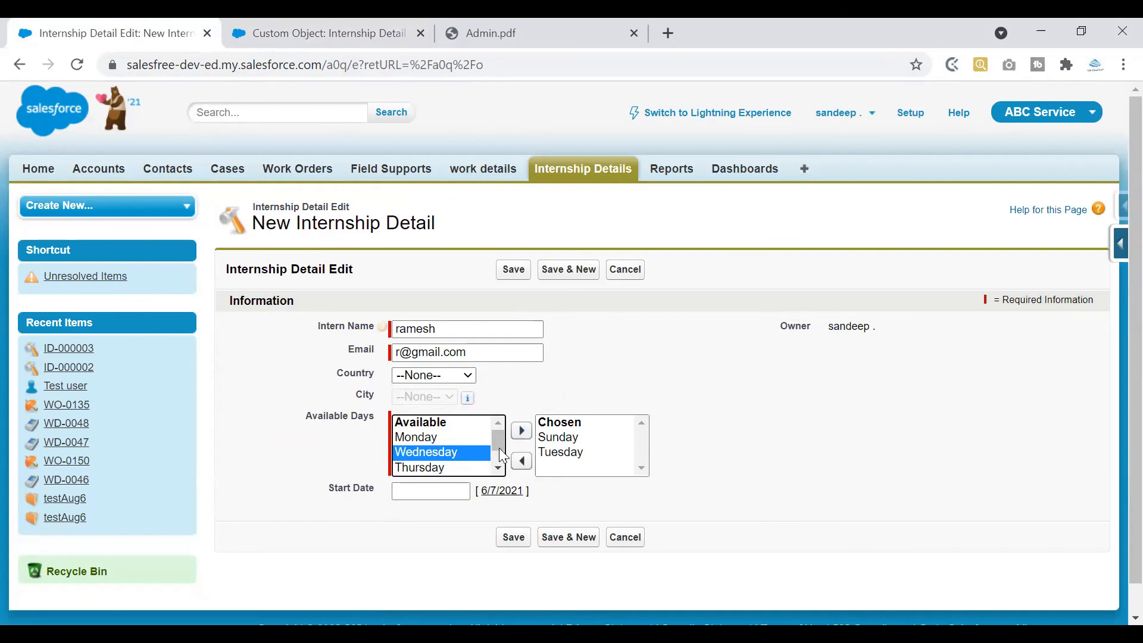
click(521, 430)
click(441, 452)
click(521, 430)
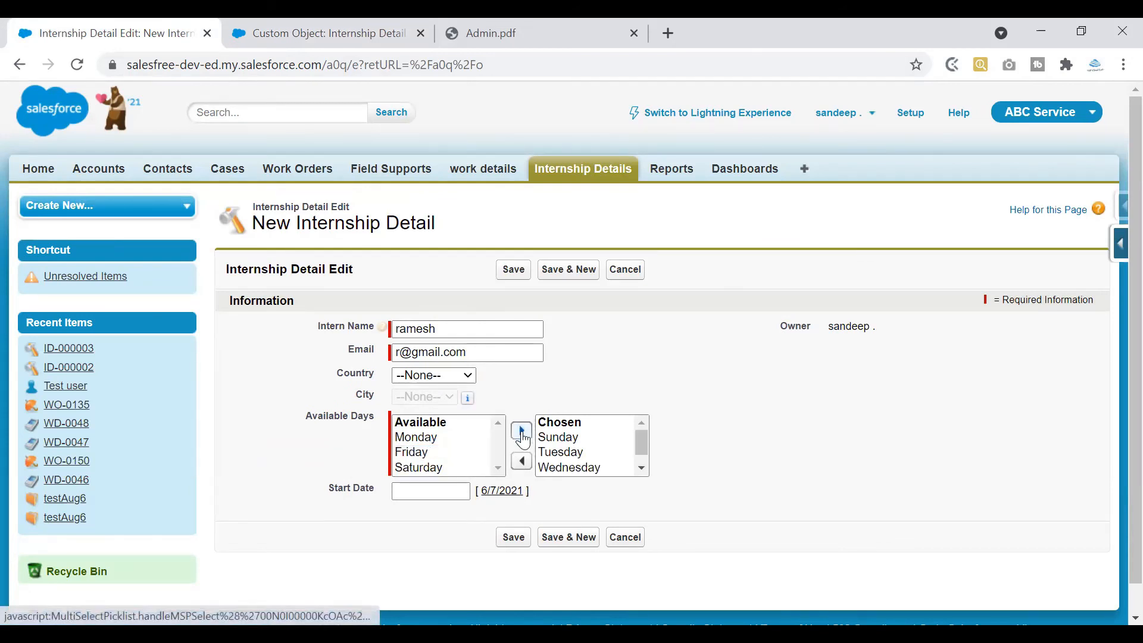
scroll(641, 443, down, 1)
click(440, 467)
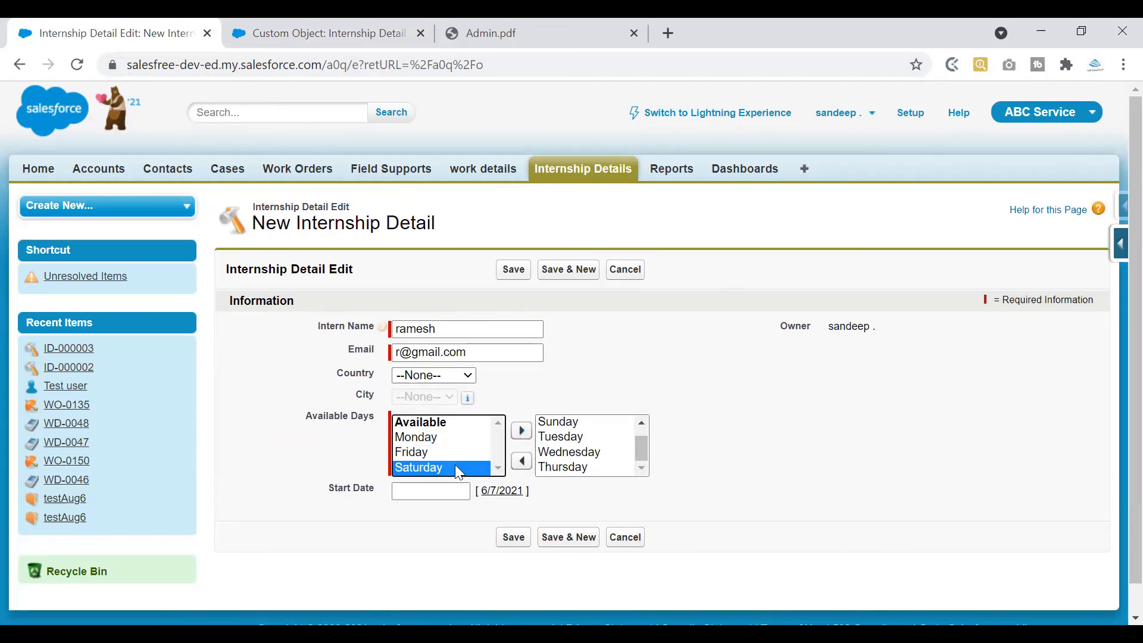
click(522, 432)
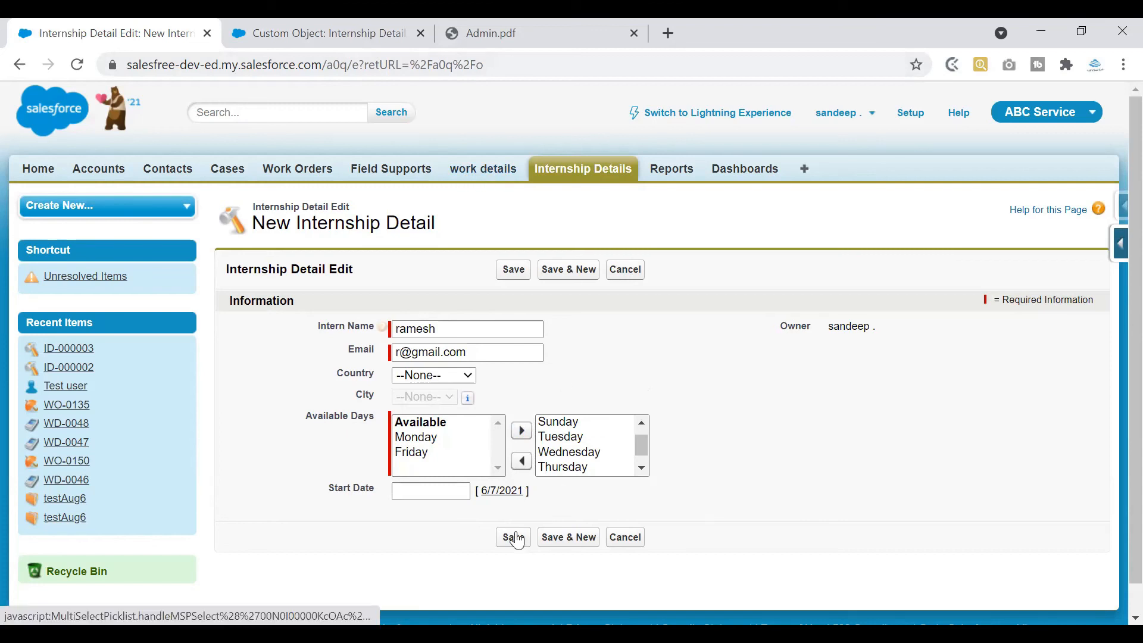
click(499, 493)
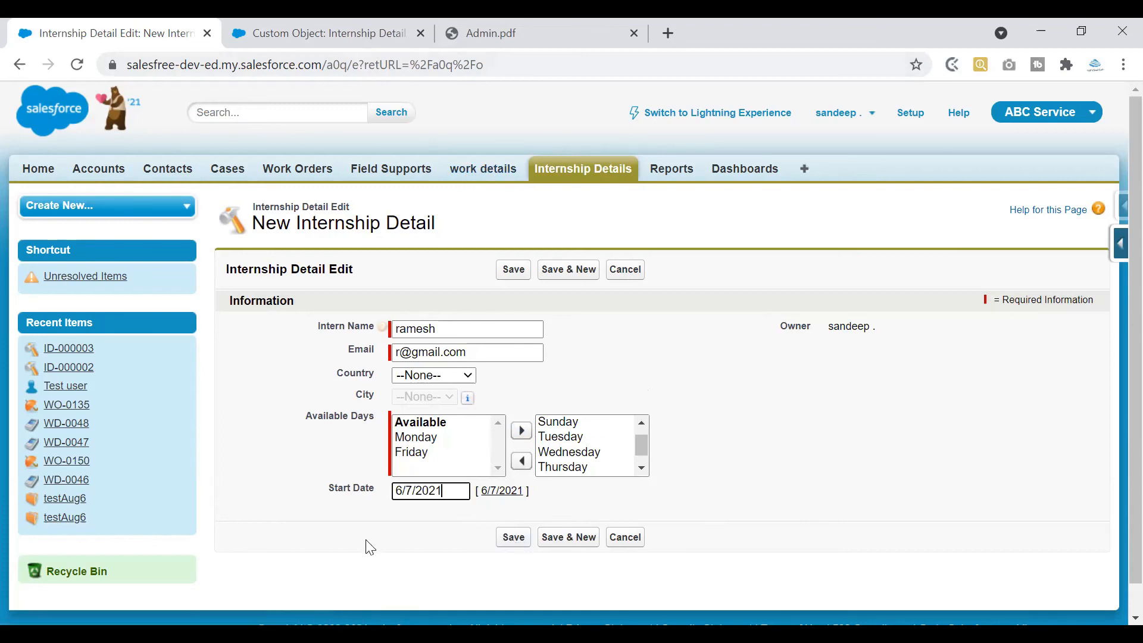
click(515, 539)
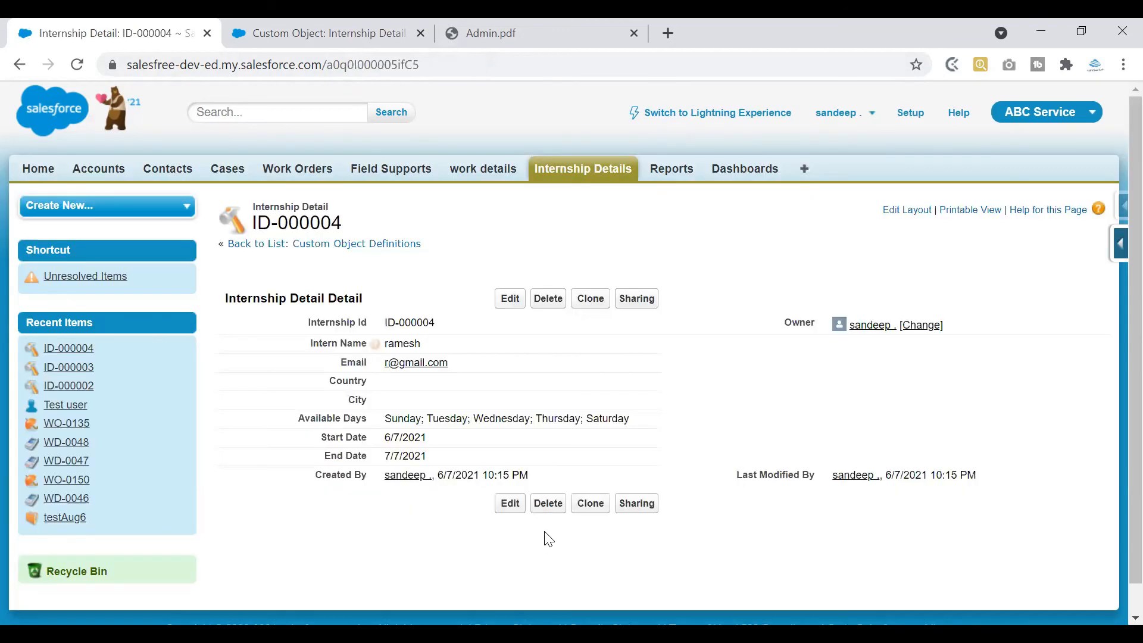
drag(319, 461, 440, 457)
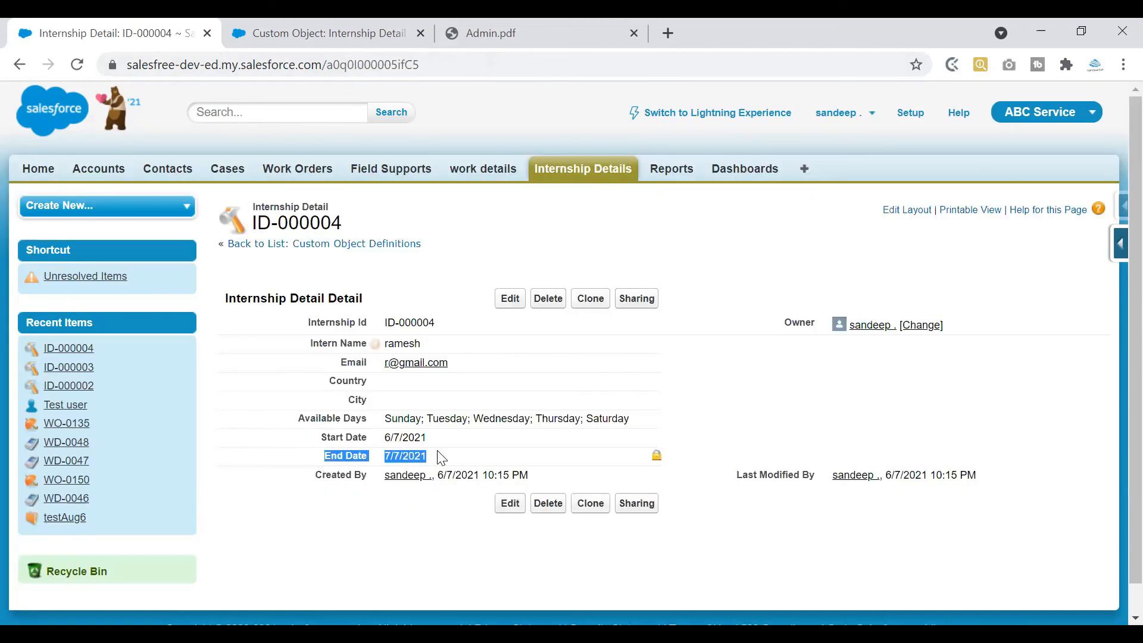
drag(649, 239, 750, 225)
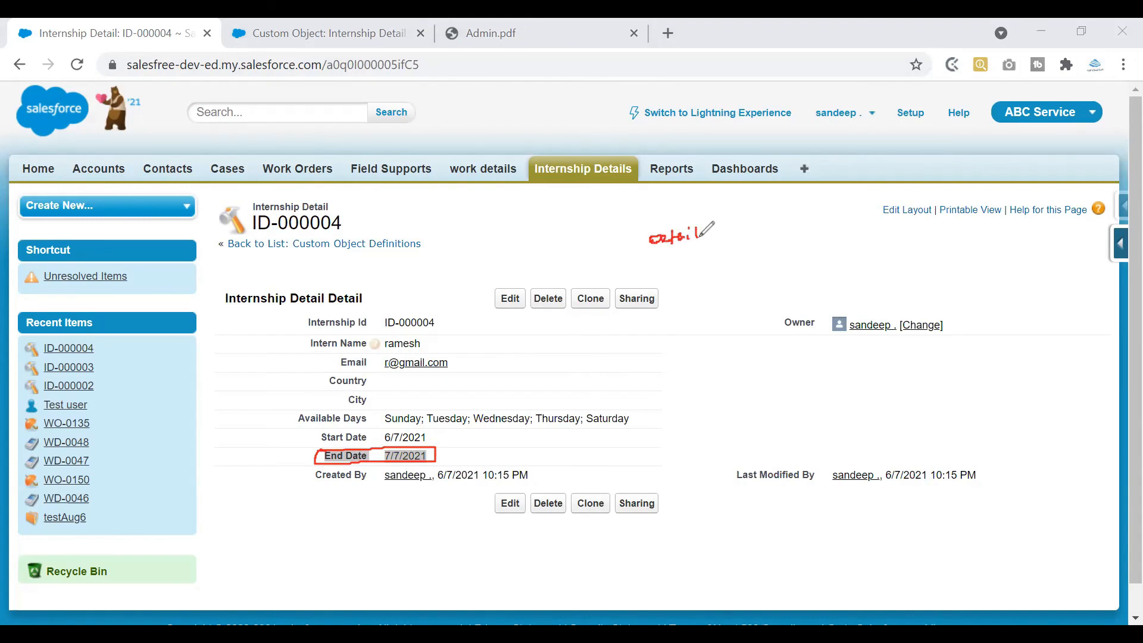
mouse_move(642, 262)
mouse_down()
mouse_move(759, 249)
mouse_move(738, 258)
mouse_move(750, 256)
mouse_up()
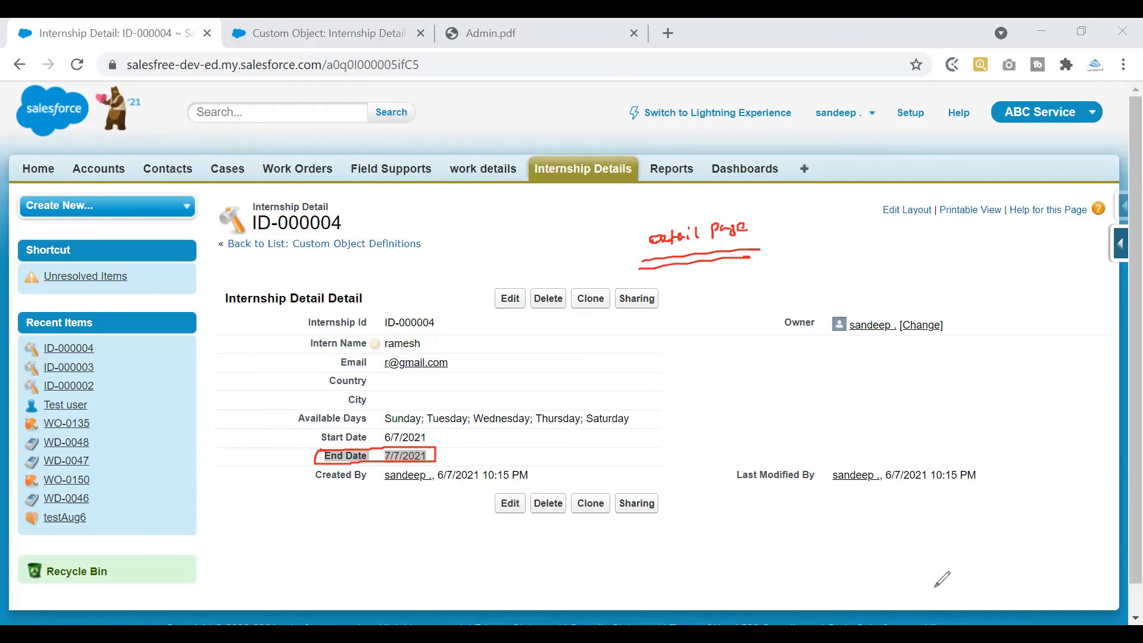
click(510, 300)
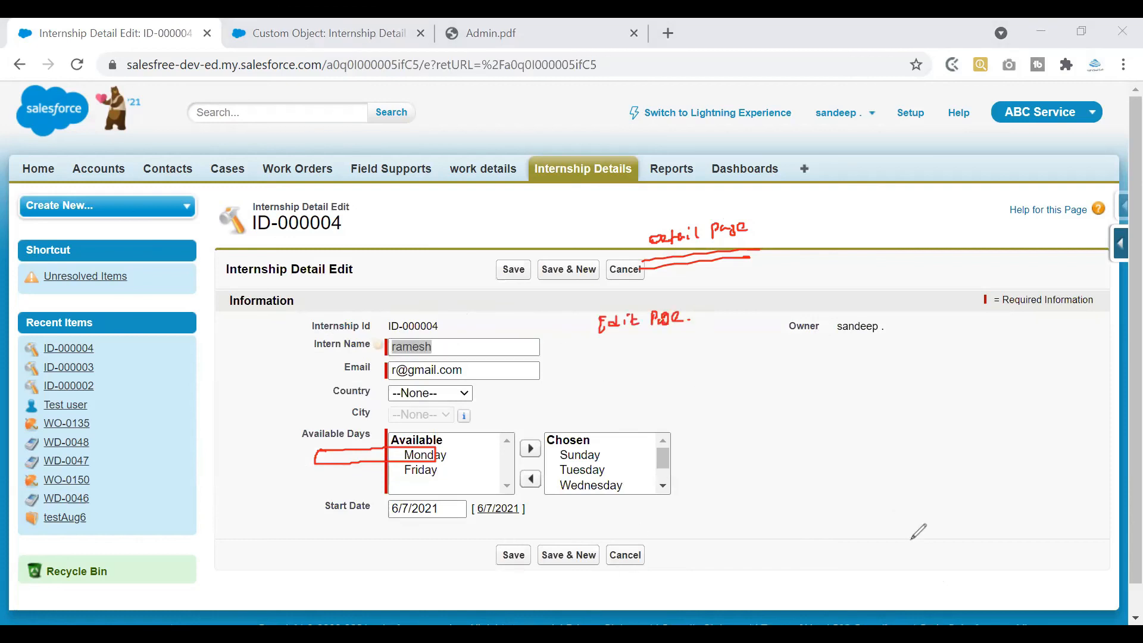
click(625, 270)
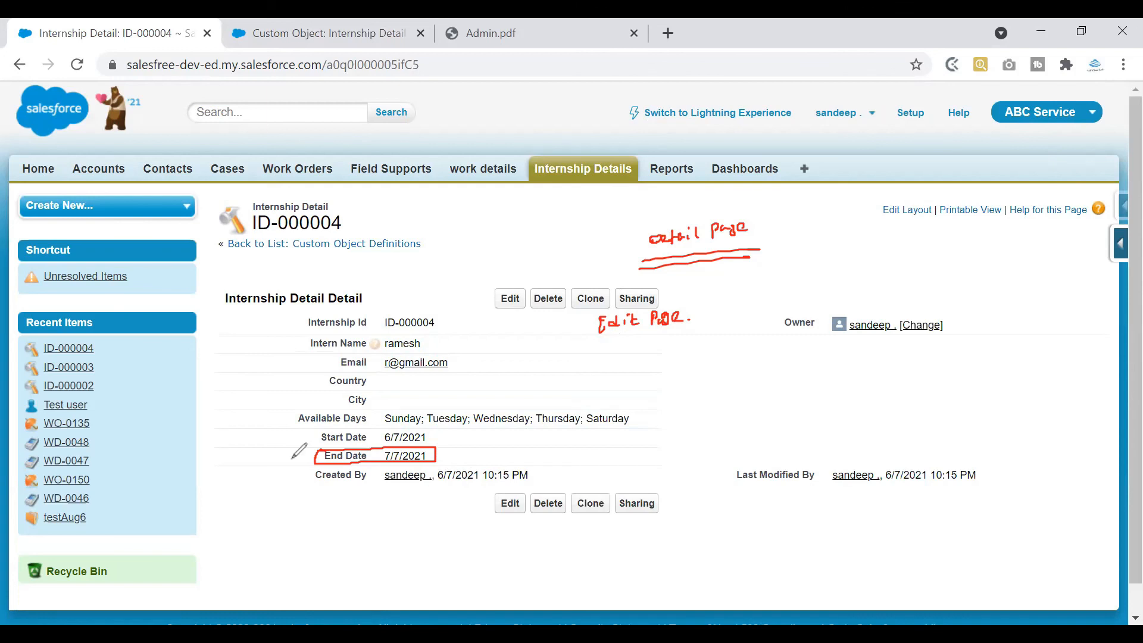
drag(277, 456, 300, 456)
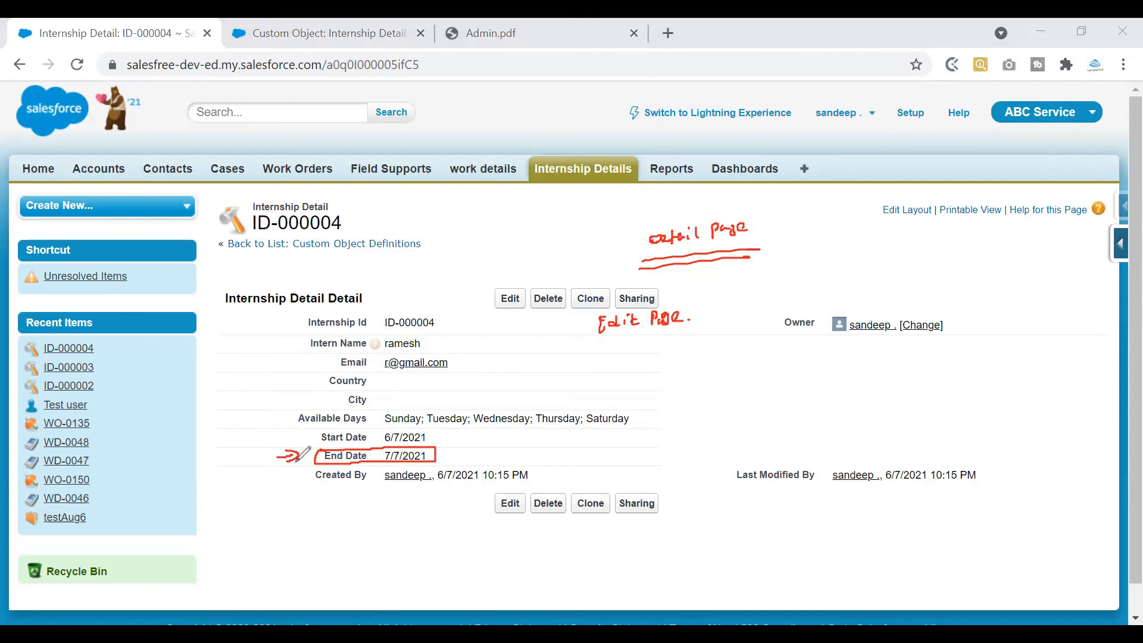
mouse_move(394, 448)
mouse_down()
mouse_move(393, 463)
mouse_move(427, 445)
mouse_move(386, 449)
mouse_move(474, 440)
mouse_move(461, 457)
mouse_up()
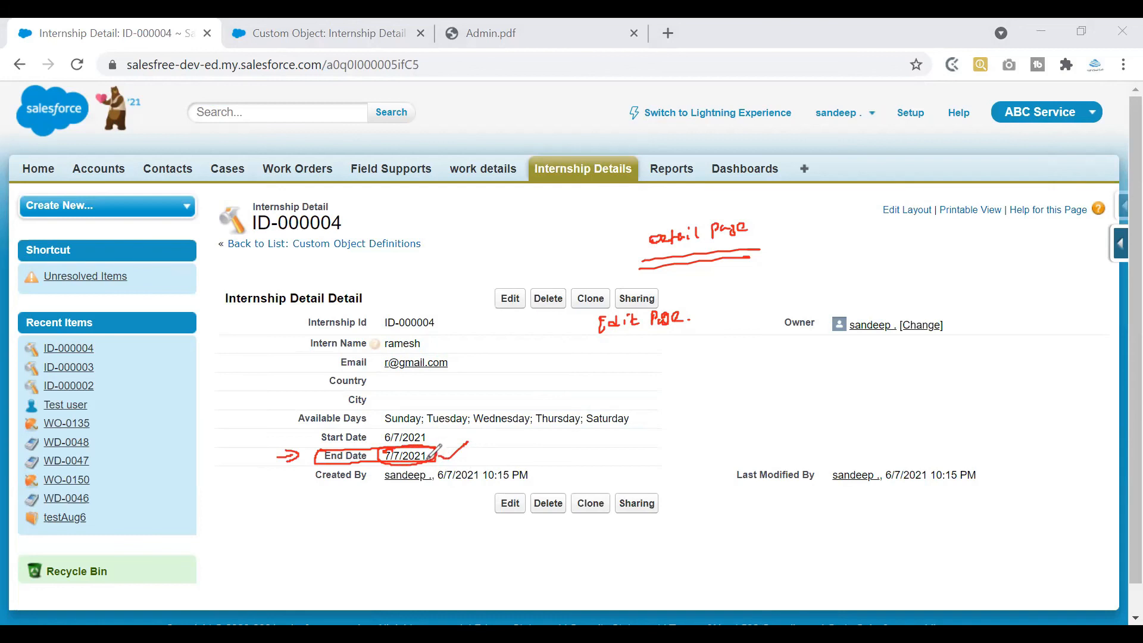
mouse_move(433, 438)
mouse_down()
mouse_move(468, 443)
mouse_move(462, 436)
mouse_up()
mouse_move(483, 430)
mouse_down()
mouse_move(487, 457)
mouse_move(499, 458)
mouse_up()
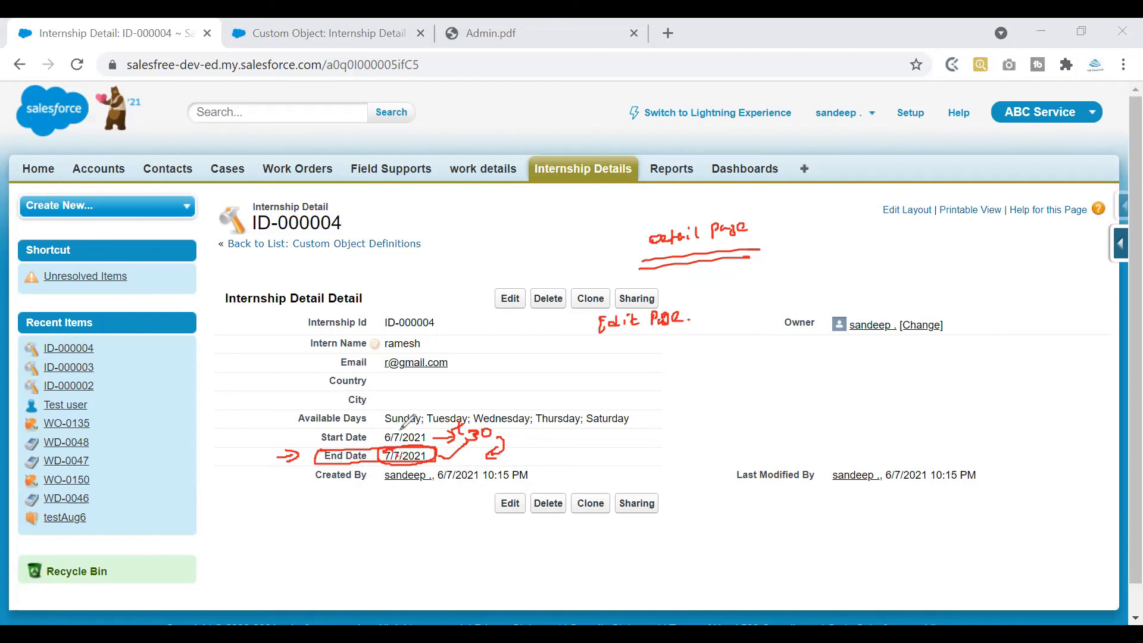
Edit ID-000004's Start Date to 6/1/2021 and save, so End Date becomes 7/1/2021
drag(381, 429, 398, 429)
click(510, 298)
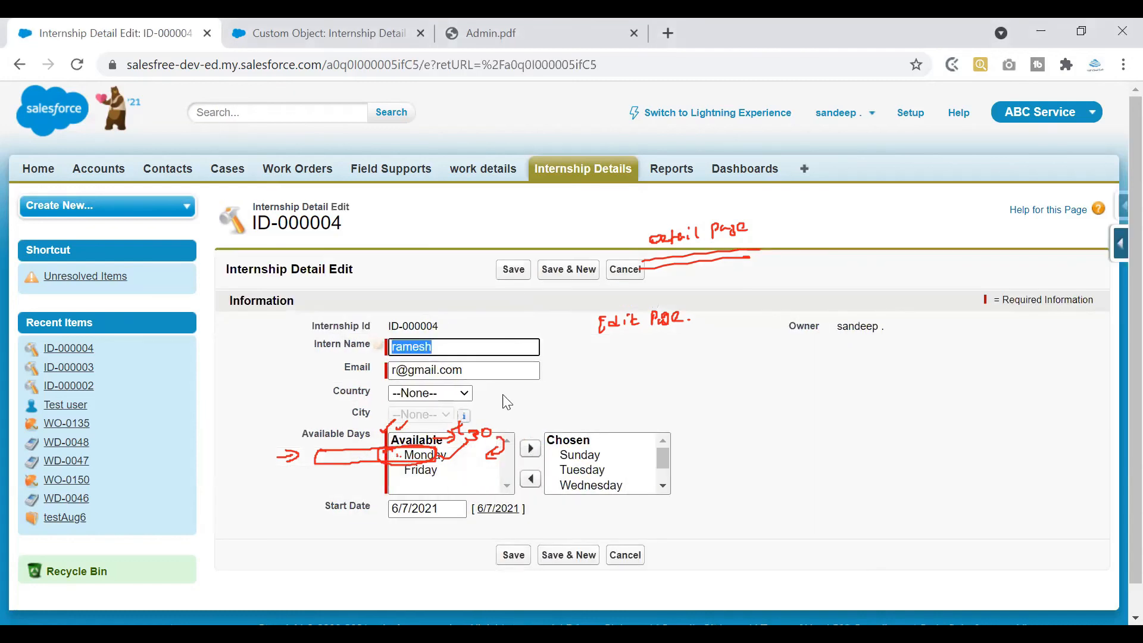
click(427, 510)
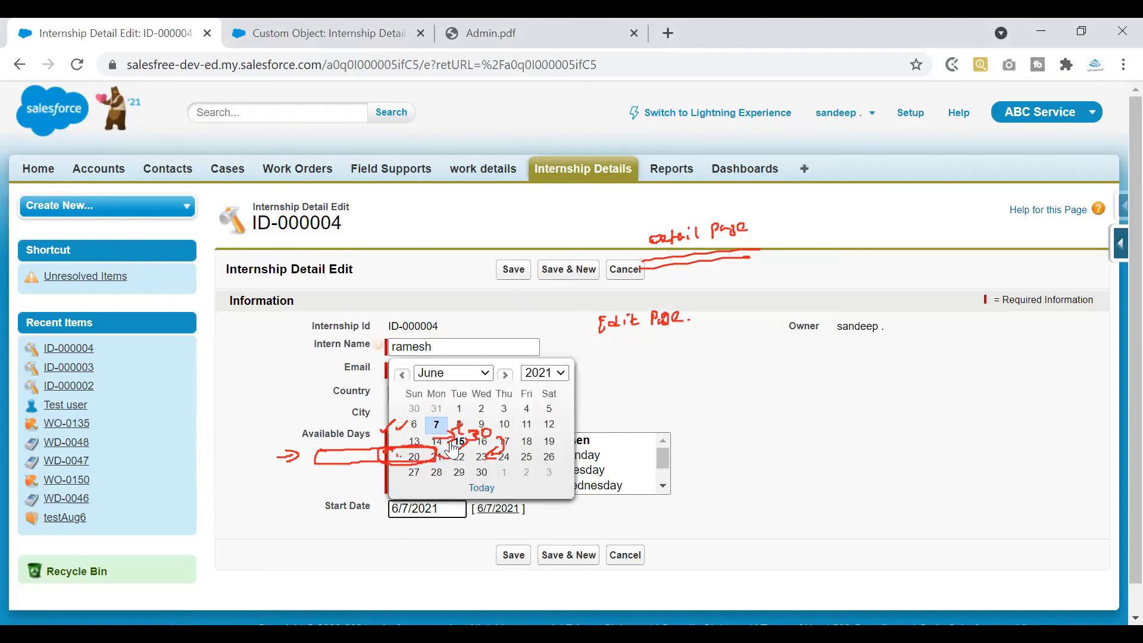
click(414, 424)
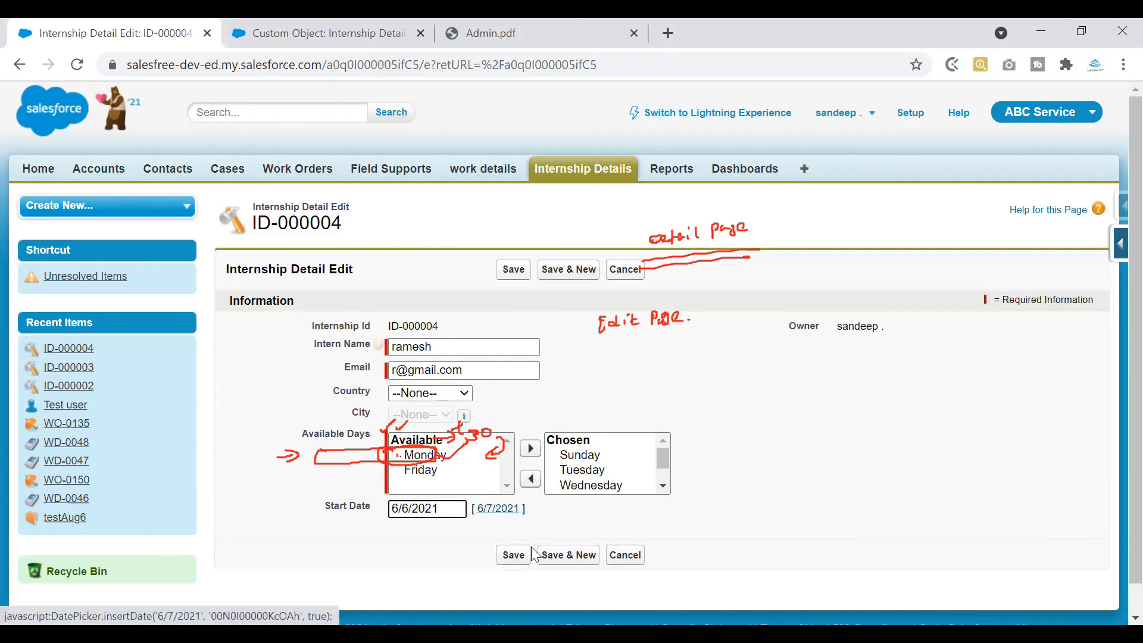
click(497, 515)
click(405, 510)
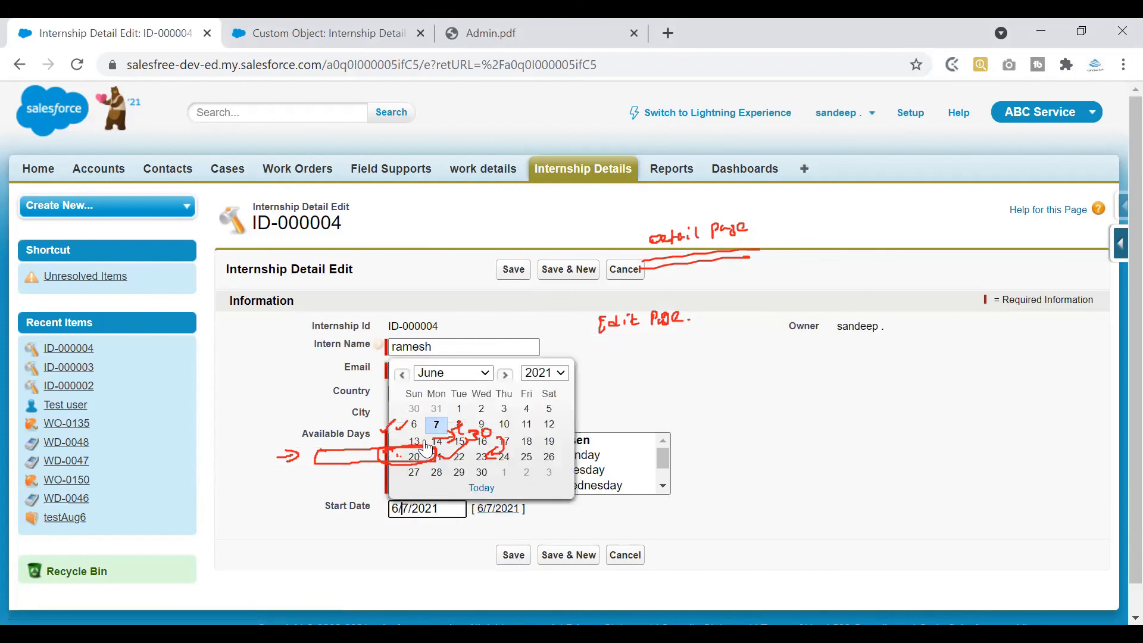
click(459, 410)
click(516, 557)
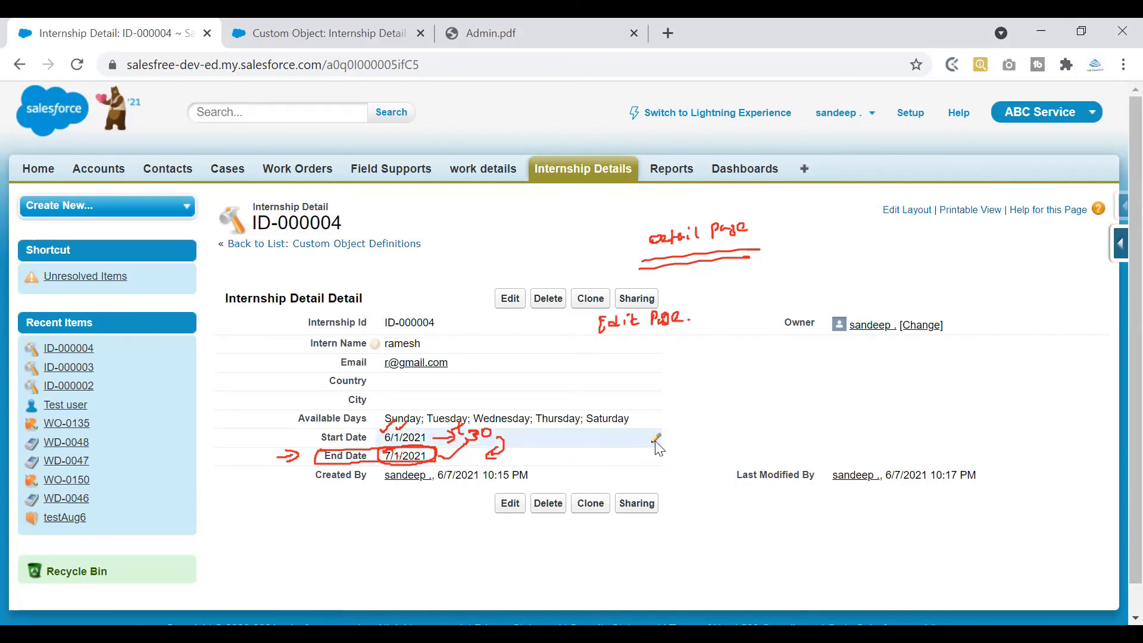
Inline-edit Start Date to 6/2/2021, save, and highlight the recalculated End Date 7/2/2021
double_click(637, 443)
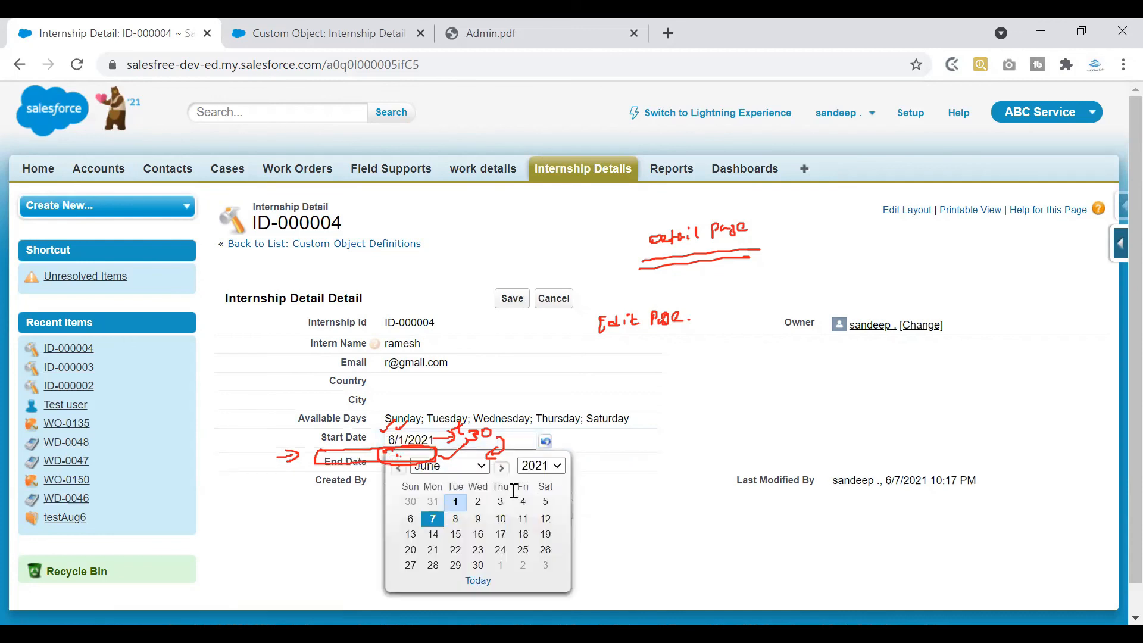
click(478, 504)
click(512, 507)
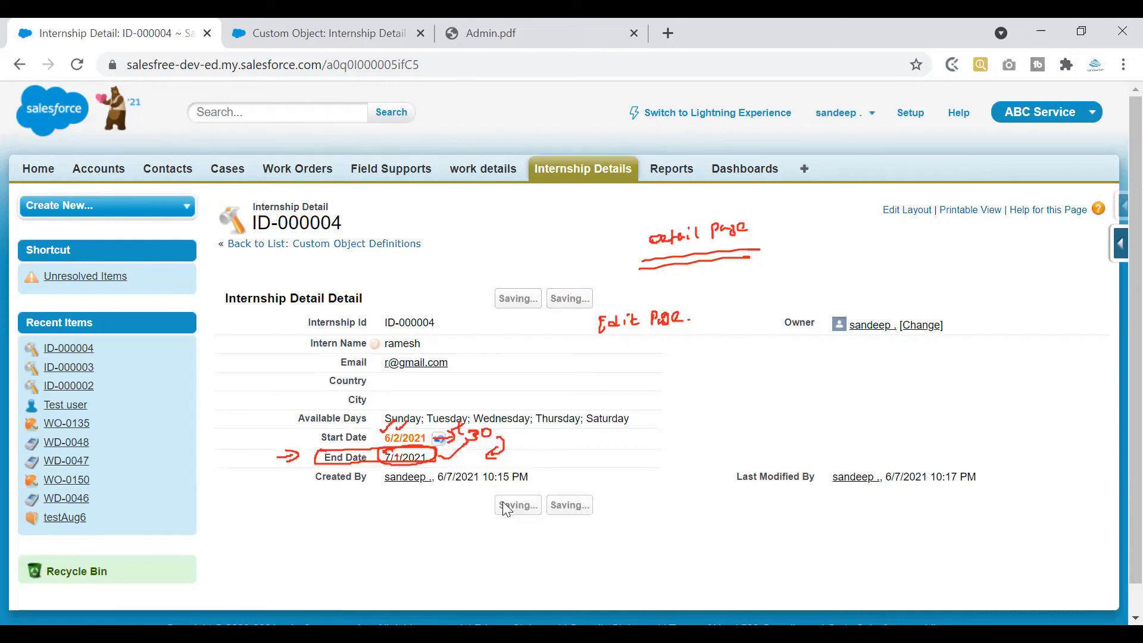
drag(428, 456, 311, 466)
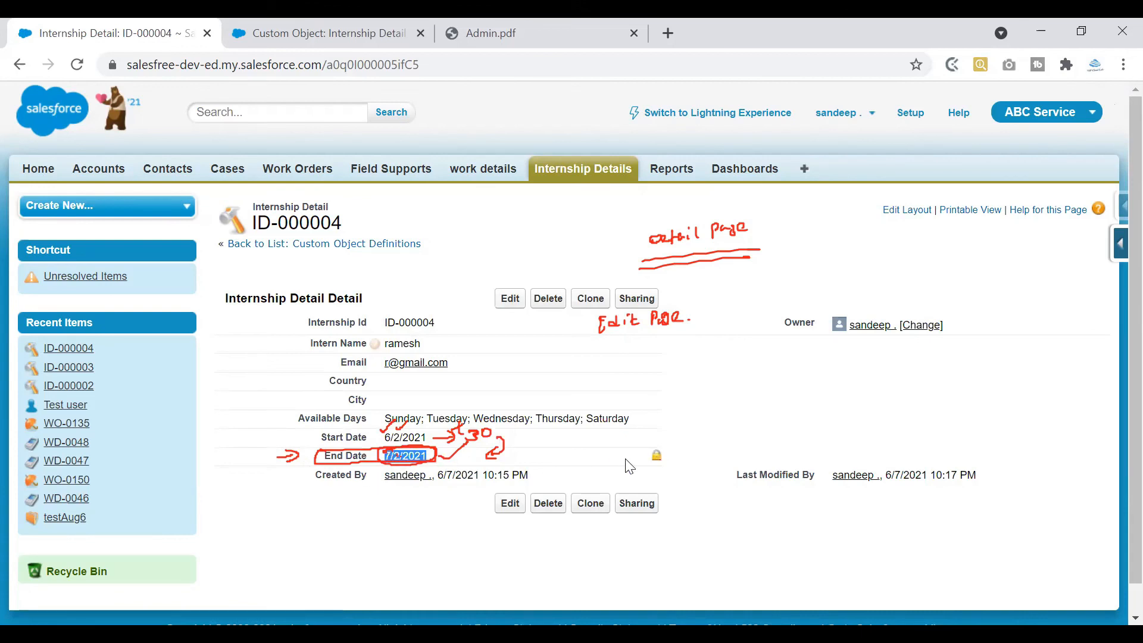